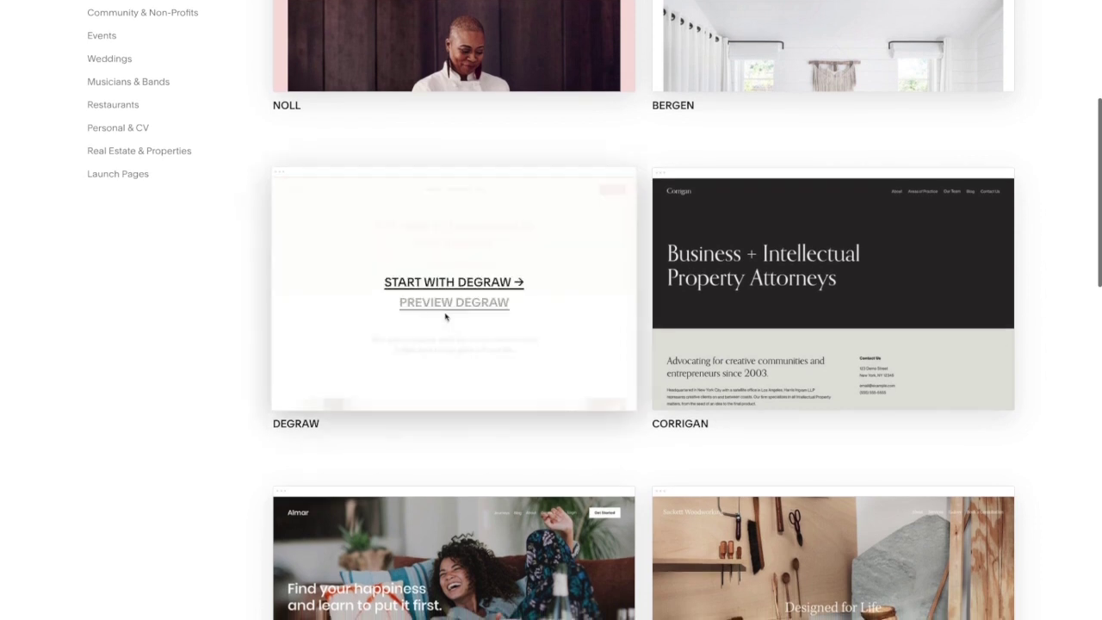
# Start a site from the Degraw template and create an account using the e-mail option
pyautogui.click(486, 284)
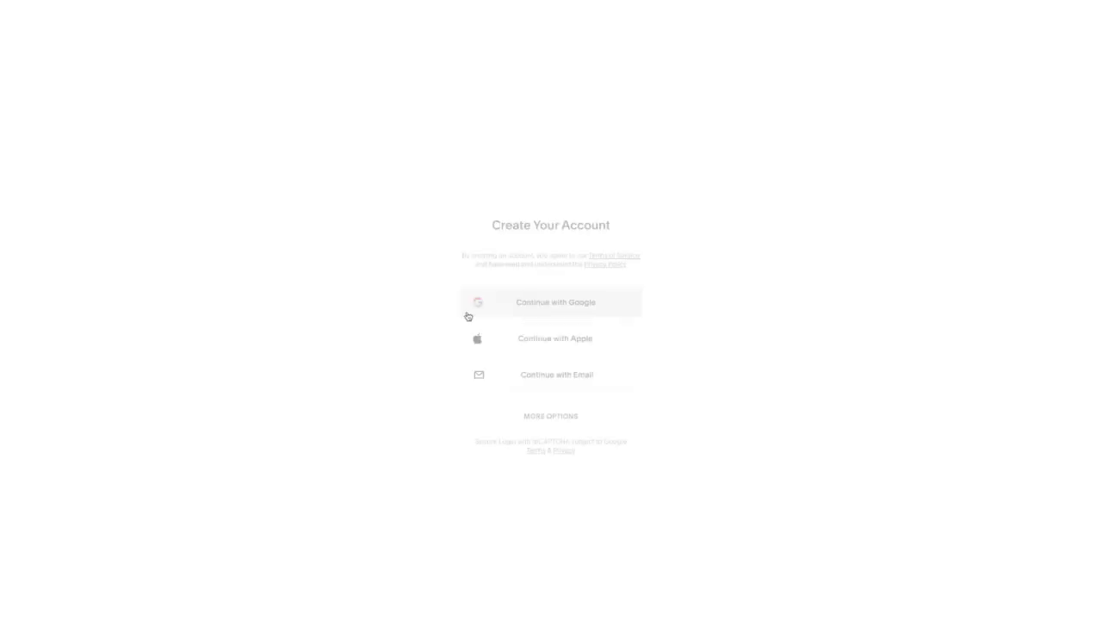
pyautogui.click(573, 383)
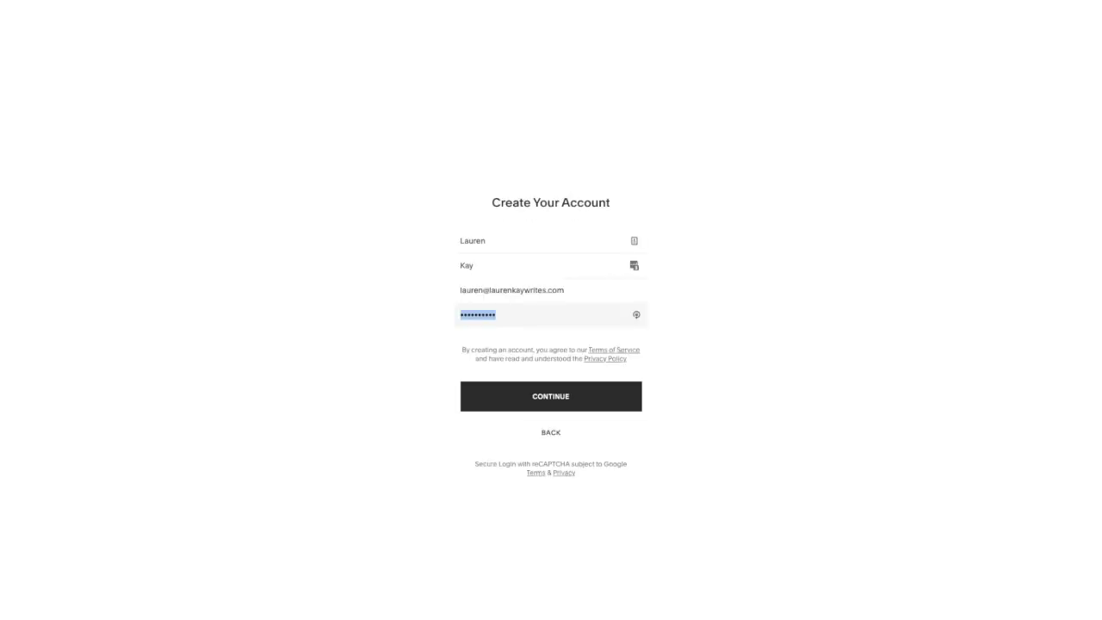
pyautogui.click(538, 392)
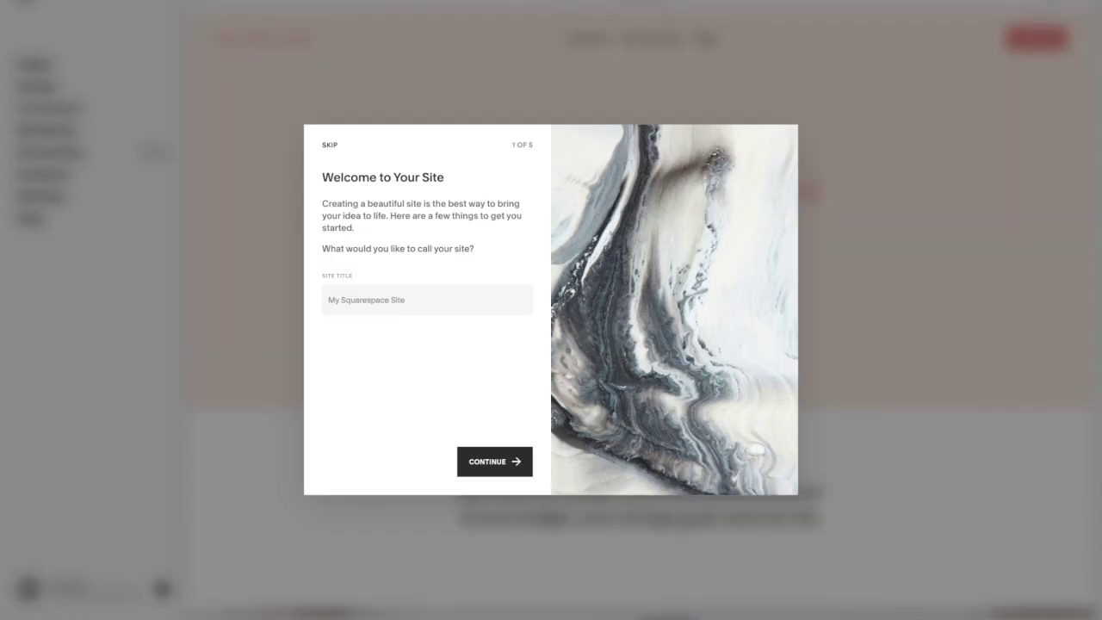
# Set the site title to the author's full name and start customizing with logos, fonts and colors, without adding a logo
pyautogui.click(377, 301)
pyautogui.write('Lauren Kay')
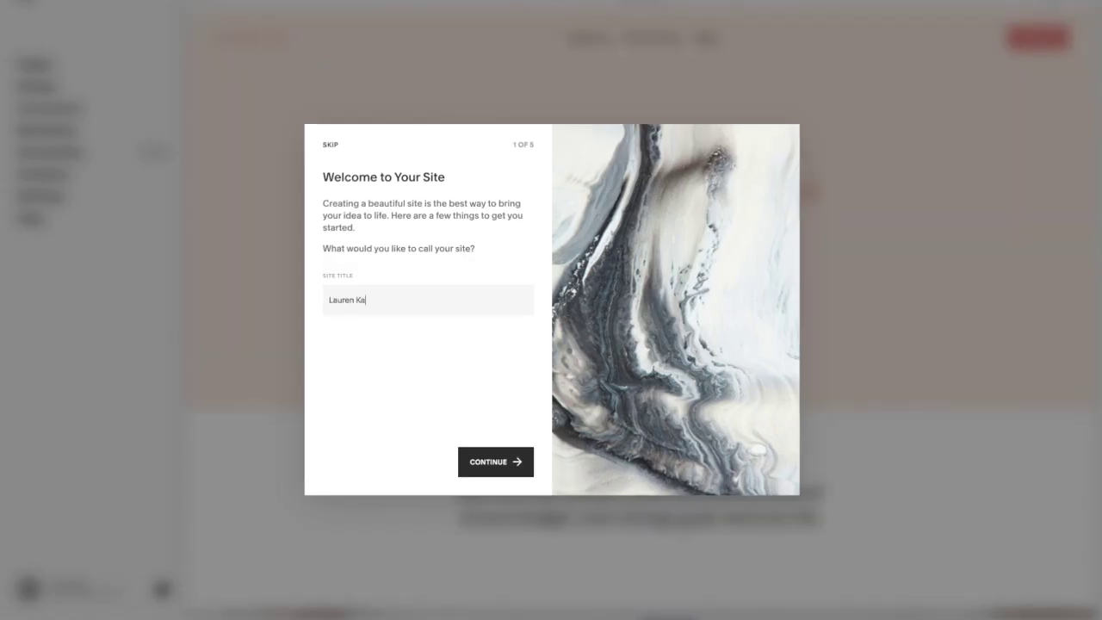
pyautogui.click(489, 463)
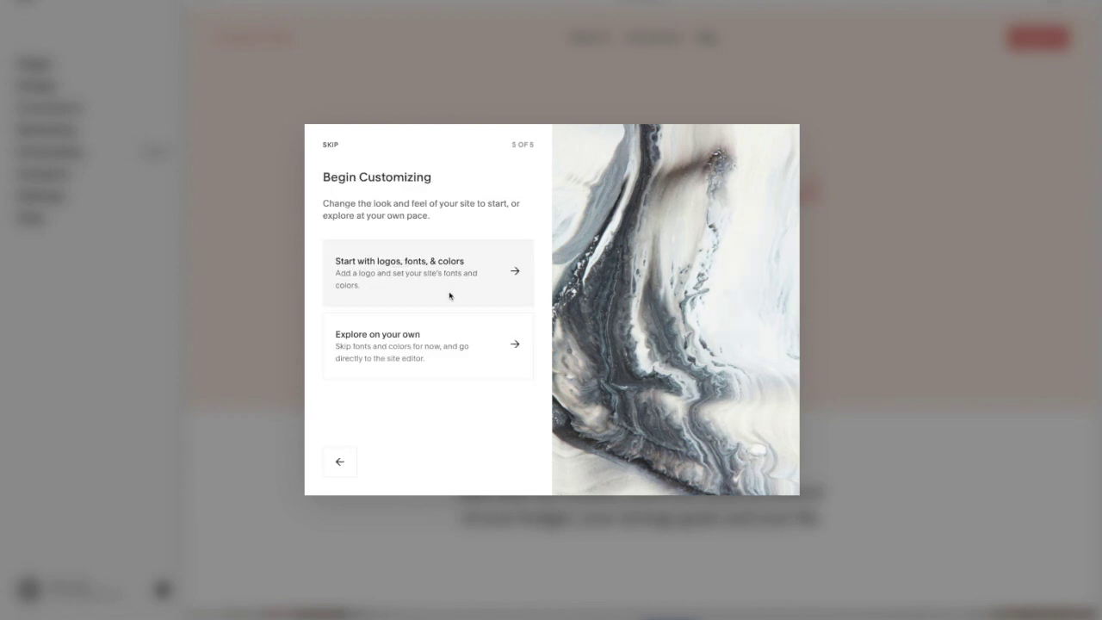
pyautogui.click(449, 295)
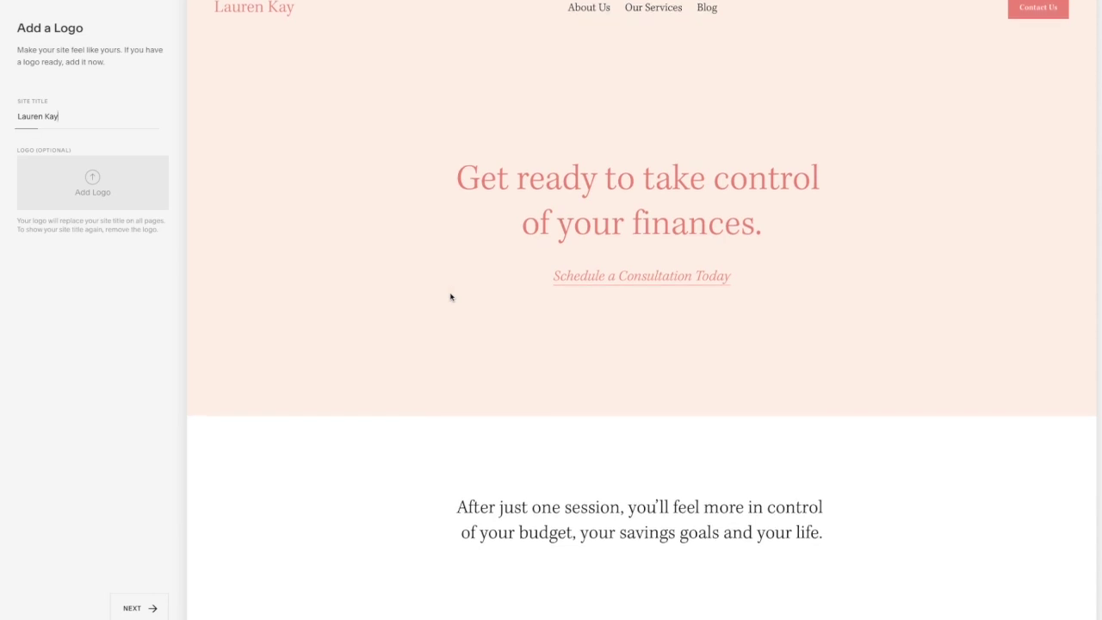
pyautogui.click(136, 606)
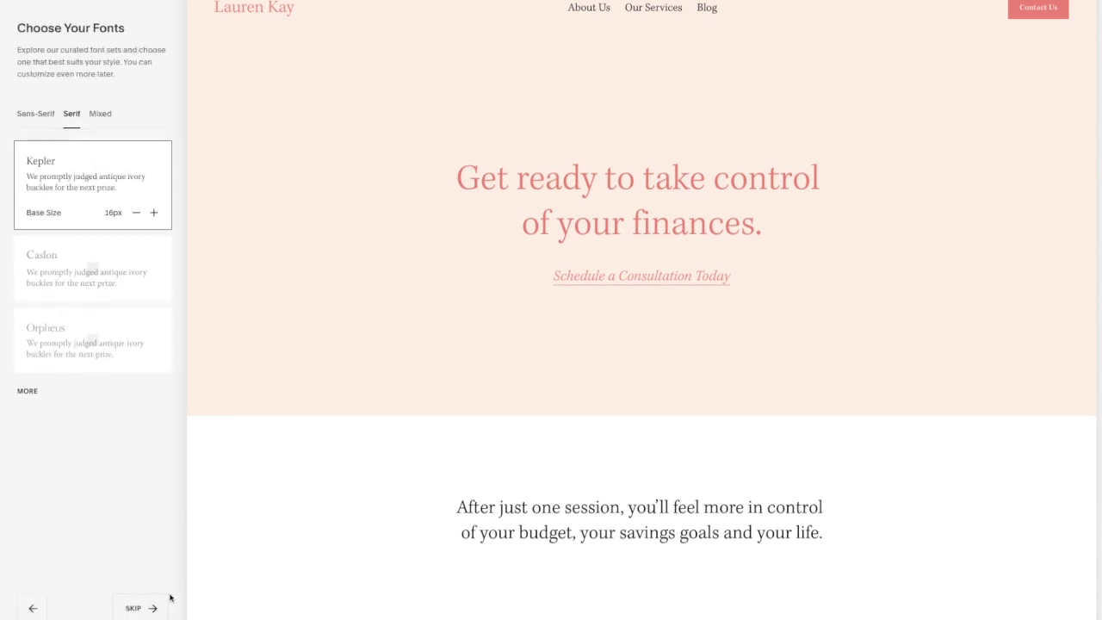
# Compare the Caslon and Orpheus serif font sets, and settle on Kepler for the site
pyautogui.click(95, 268)
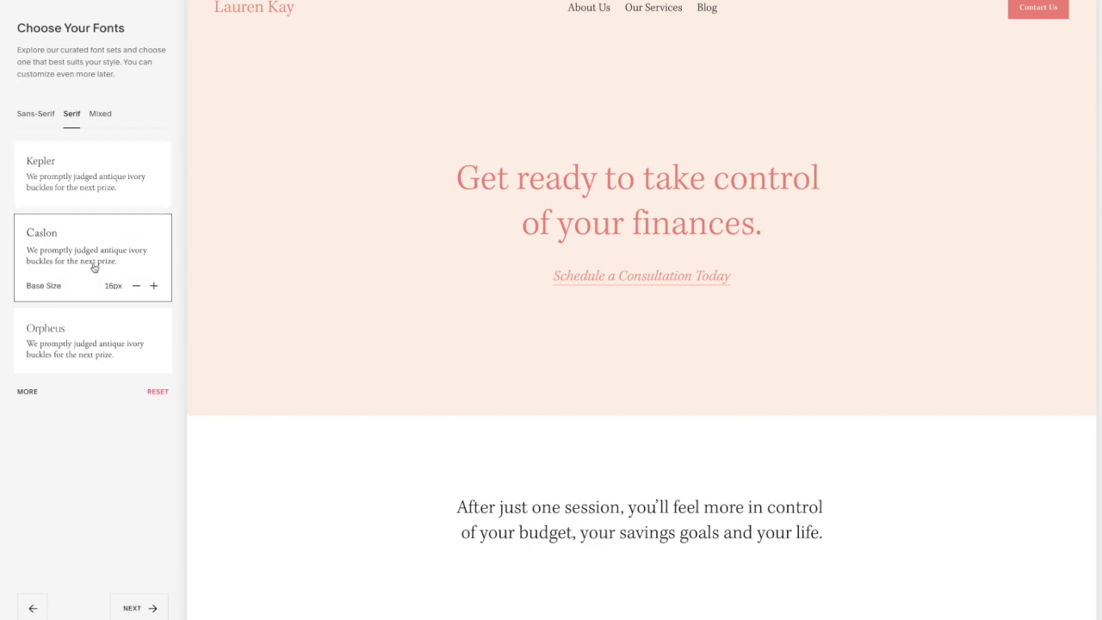
pyautogui.click(76, 340)
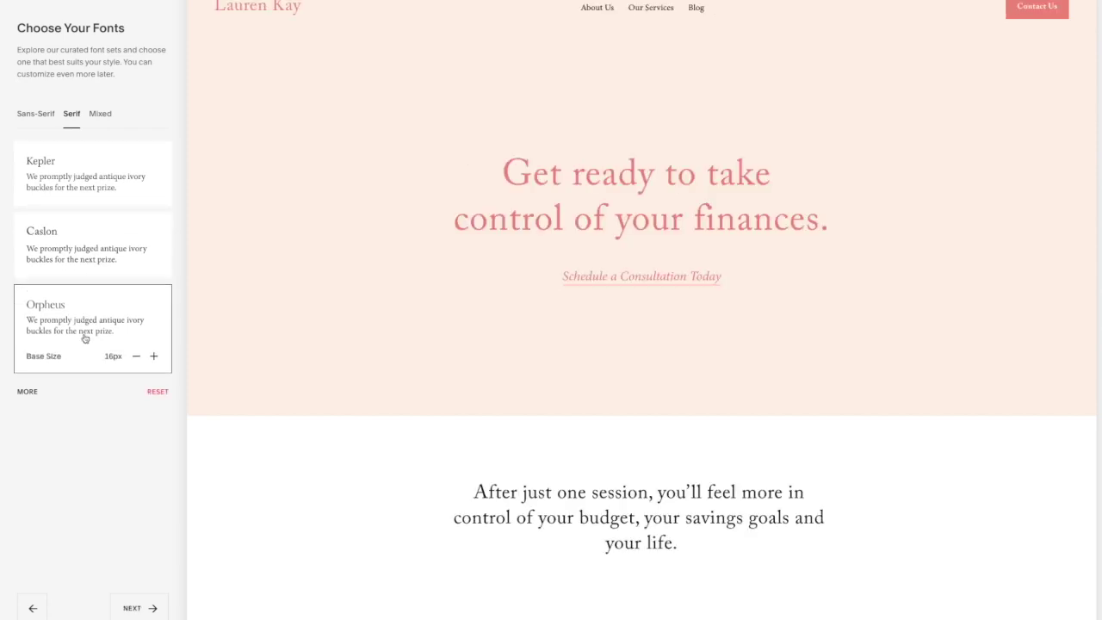
pyautogui.click(77, 178)
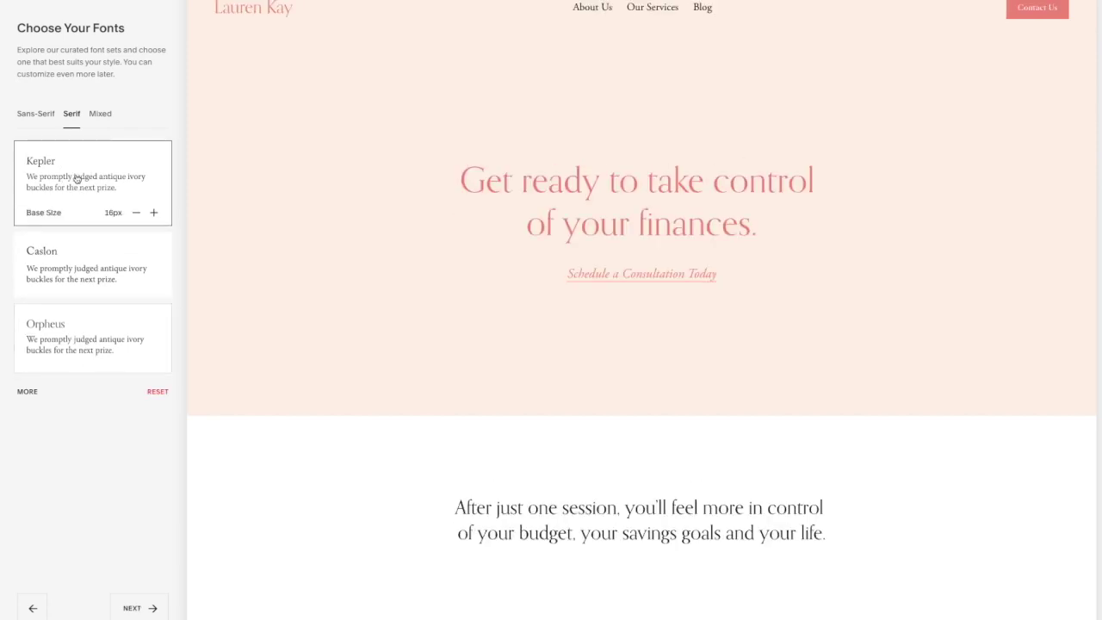
pyautogui.click(134, 608)
# Try several designer color palettes and apply the coral, cream and navy one to the site
pyautogui.click(54, 162)
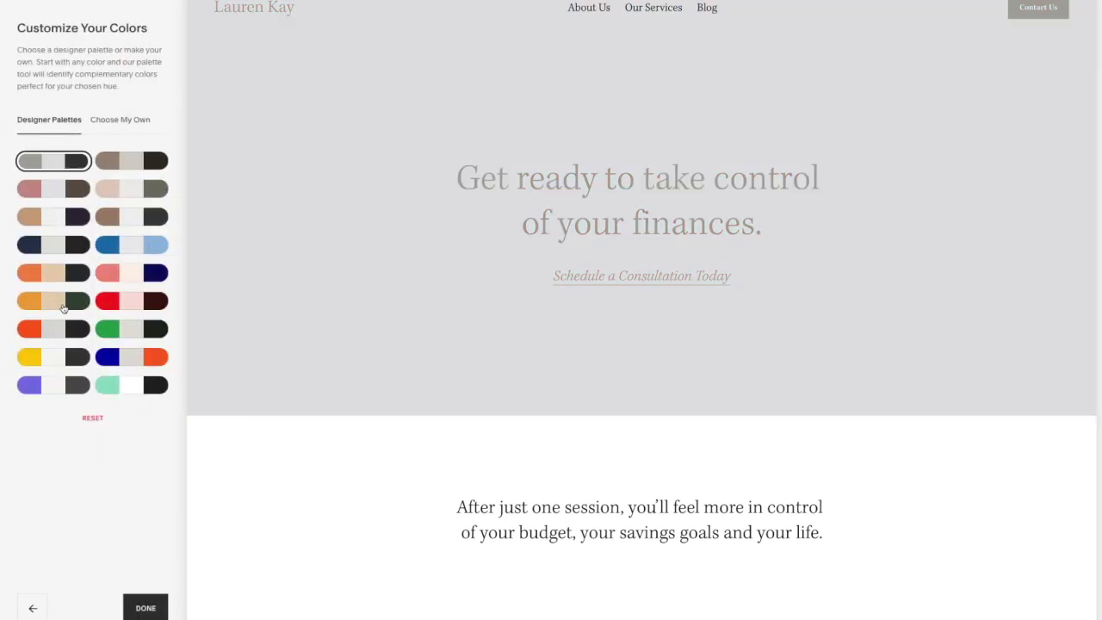
pyautogui.click(60, 306)
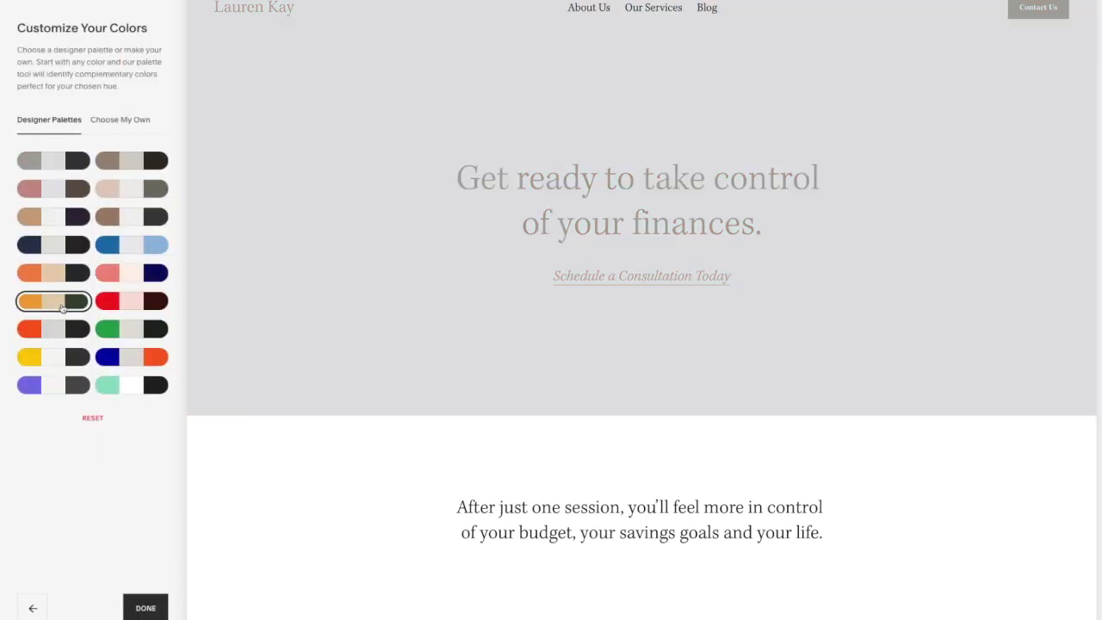
pyautogui.click(133, 222)
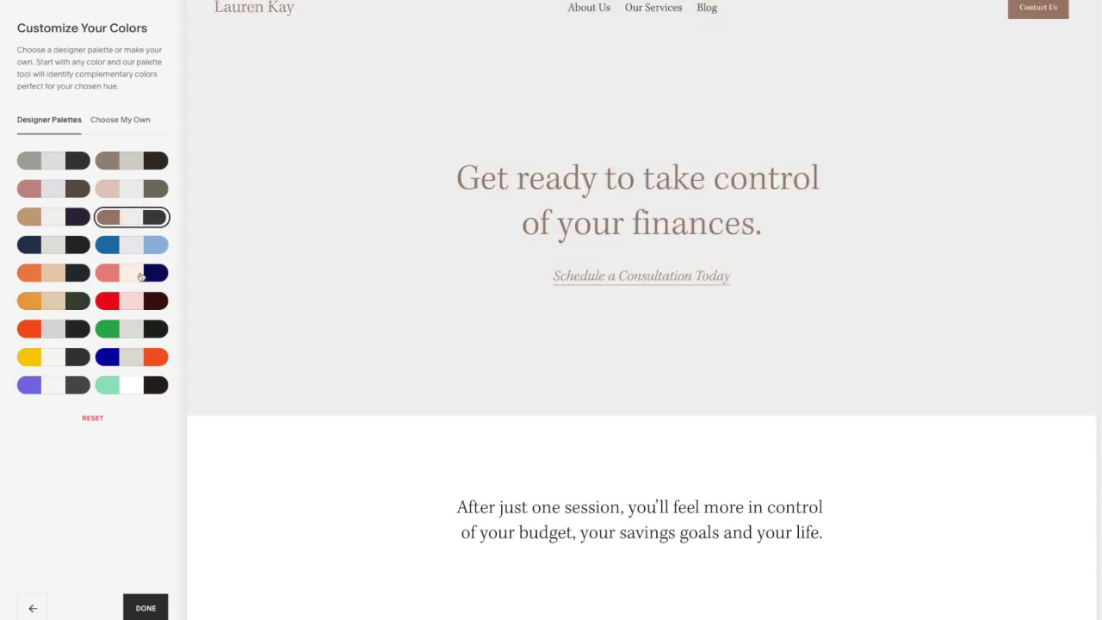
pyautogui.click(140, 274)
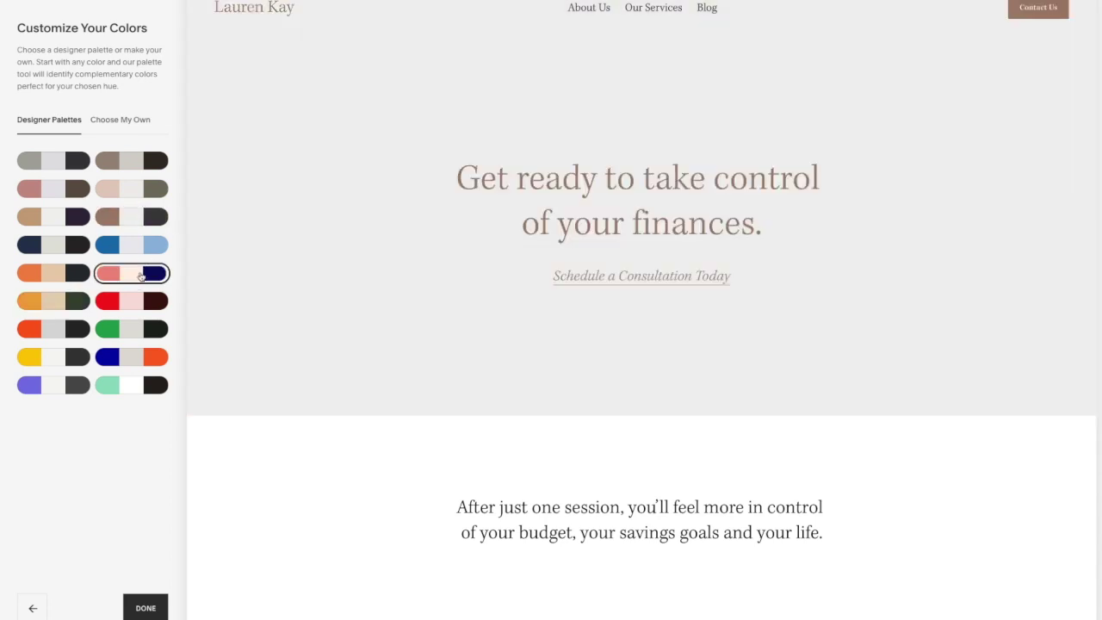
pyautogui.click(145, 608)
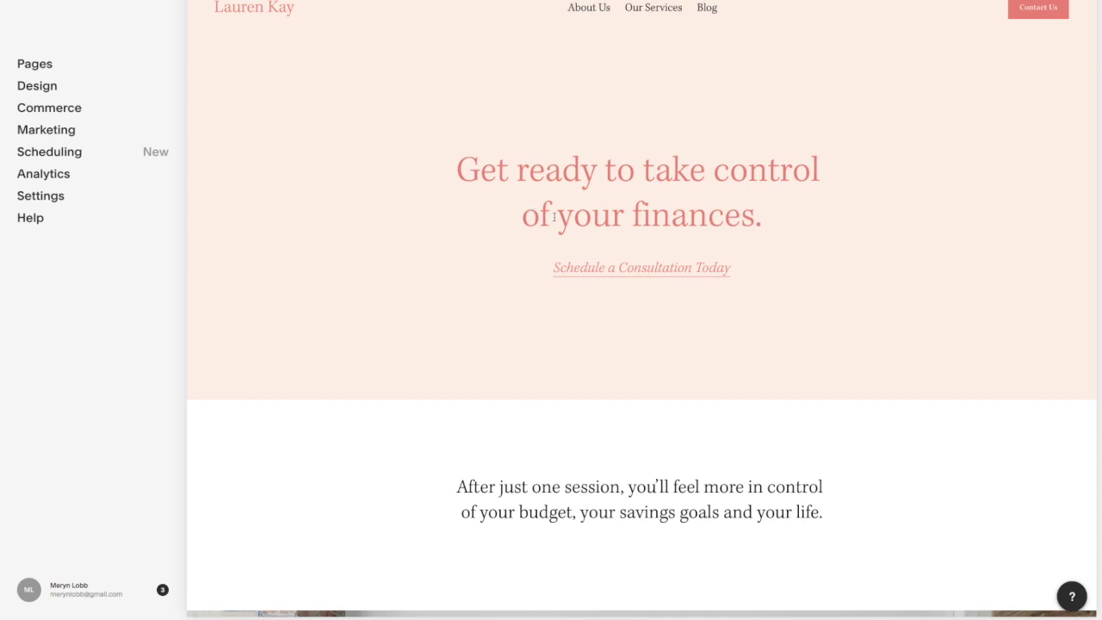
# Move the Contact Us page from Not Linked into the main navigation
pyautogui.click(30, 68)
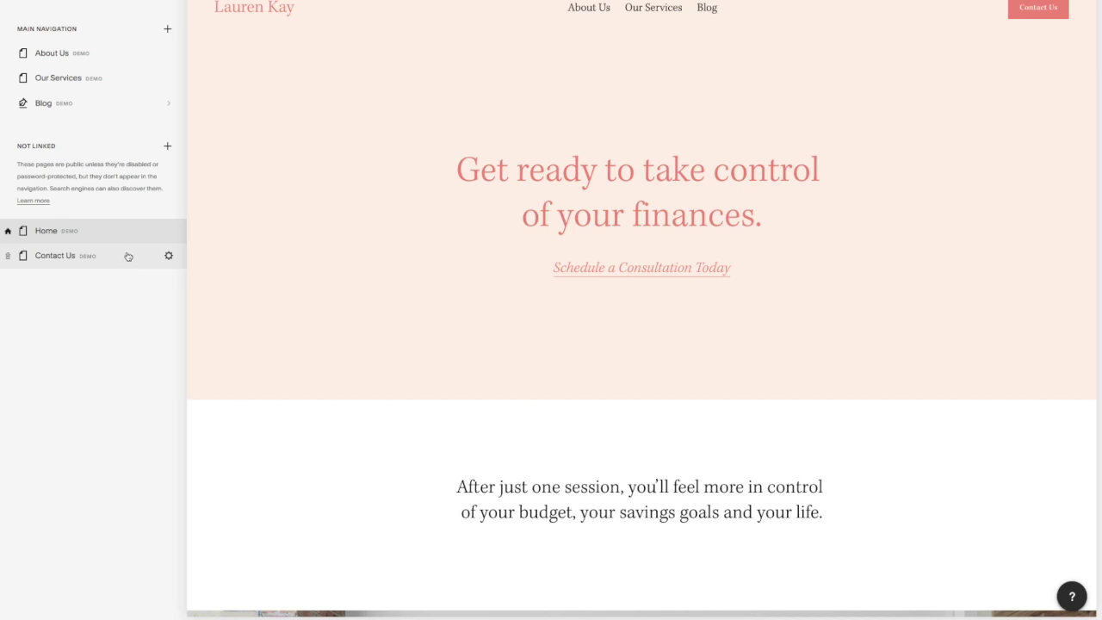
pyautogui.moveTo(123, 256); pyautogui.dragTo(92, 124)
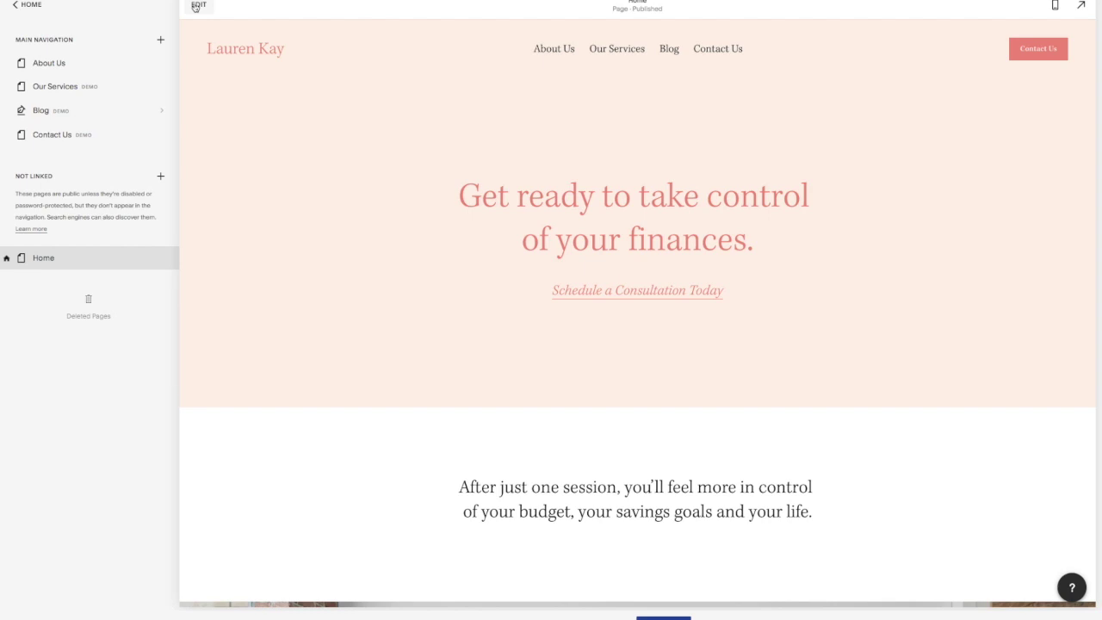
# Replace the Home banner text with an introduction as a Young Adult author, cat lover and Coke Zero aficionado, formatted as Heading 1
pyautogui.click(195, 6)
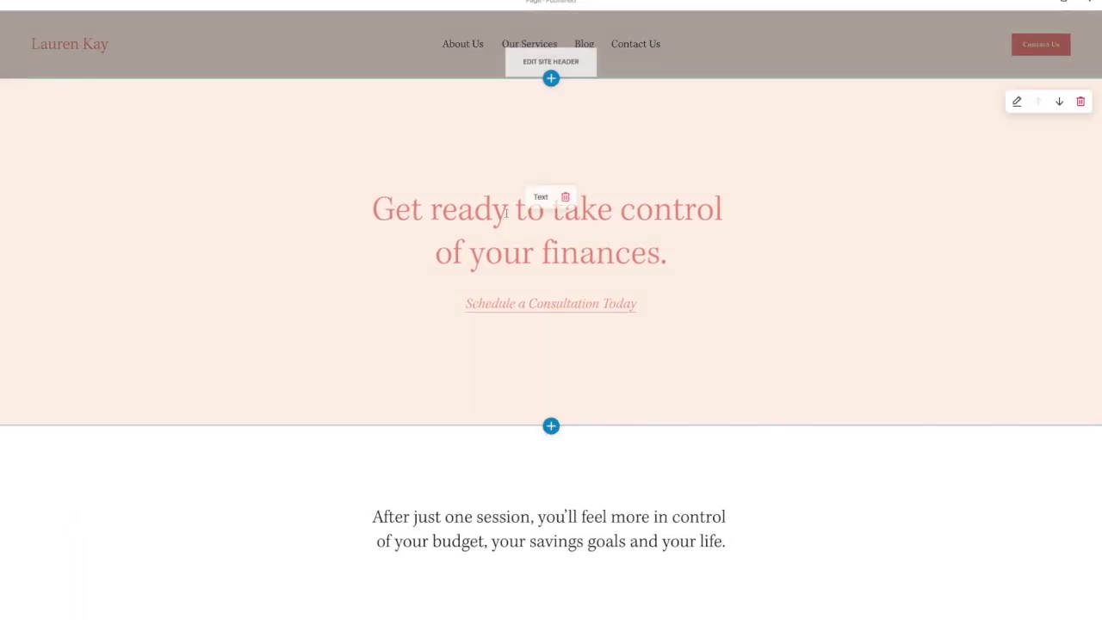
pyautogui.click(652, 297)
pyautogui.click(534, 222)
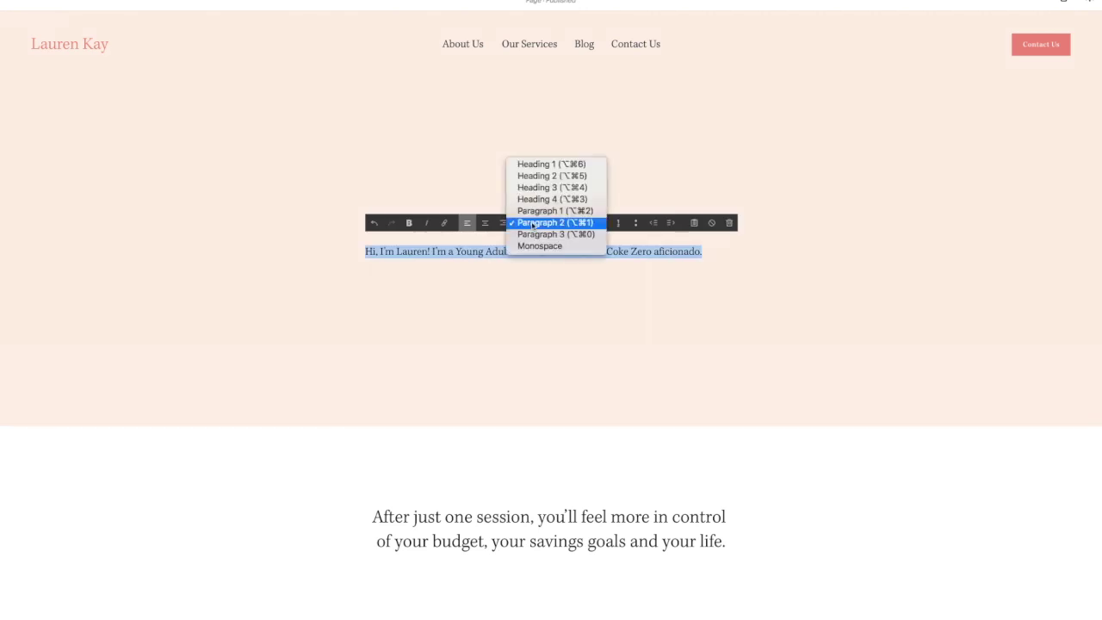
pyautogui.click(538, 163)
# Compare Heading 2 with Heading 1 for the banner introduction, keep Heading 1, and center the text
pyautogui.click(535, 224)
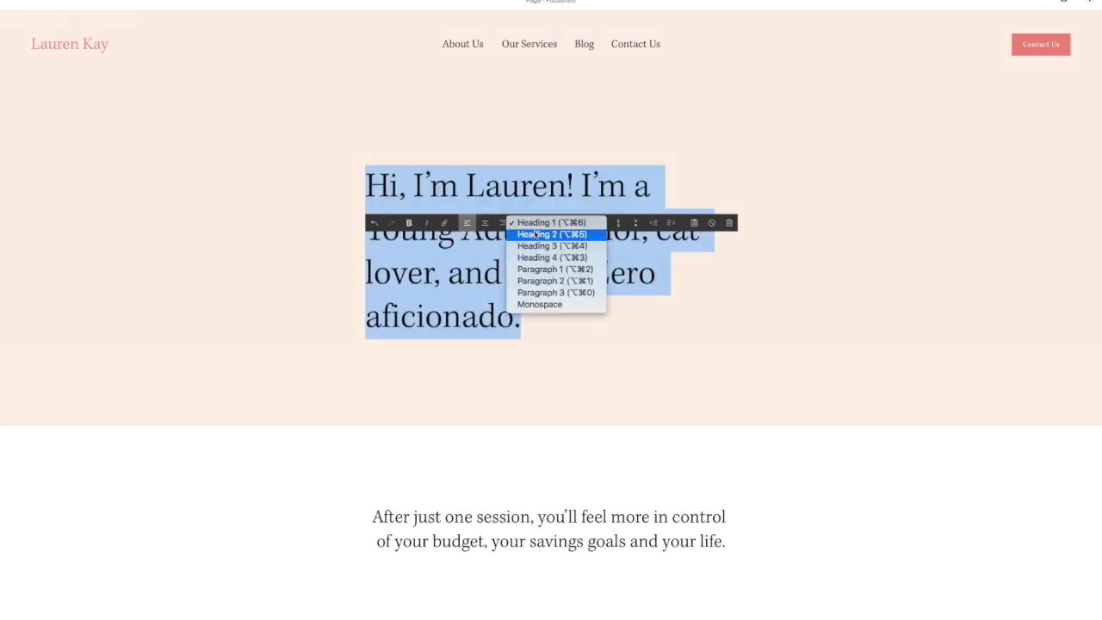
pyautogui.click(538, 232)
pyautogui.click(540, 229)
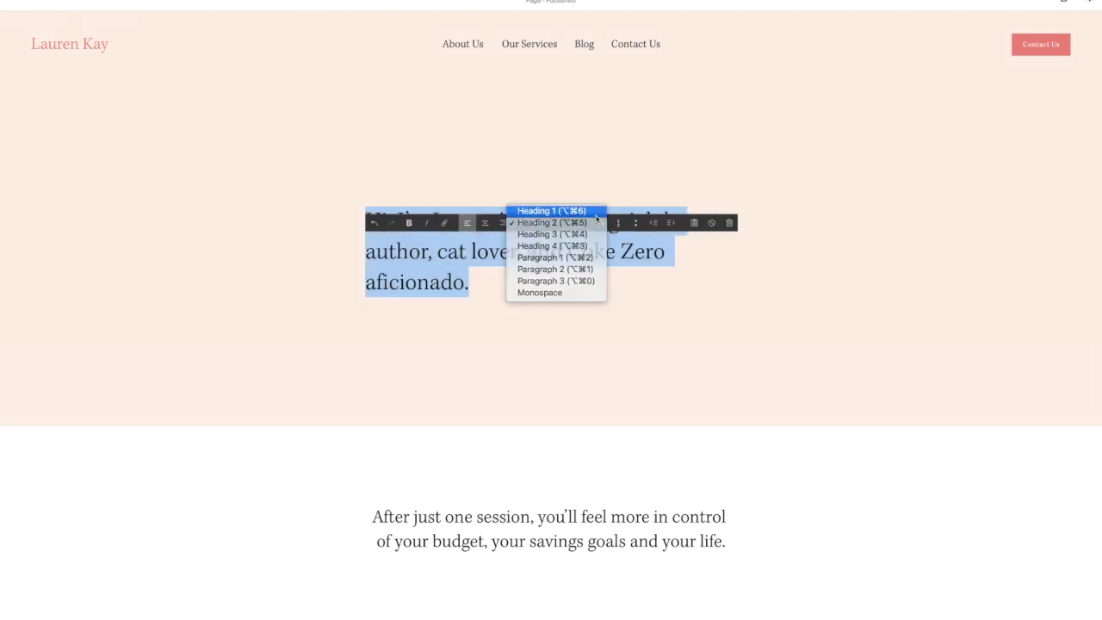
pyautogui.click(530, 213)
pyautogui.click(484, 222)
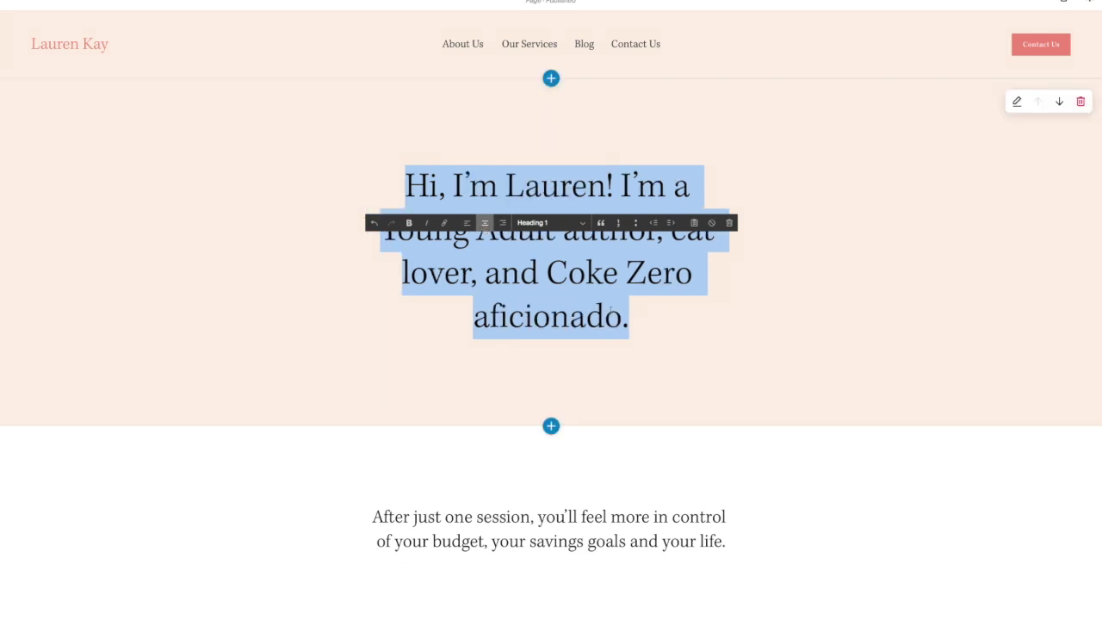
pyautogui.click(733, 329)
# Delete the background image of the Home section showing a woman at an office desk
pyautogui.scroll(-10, 748, 254)
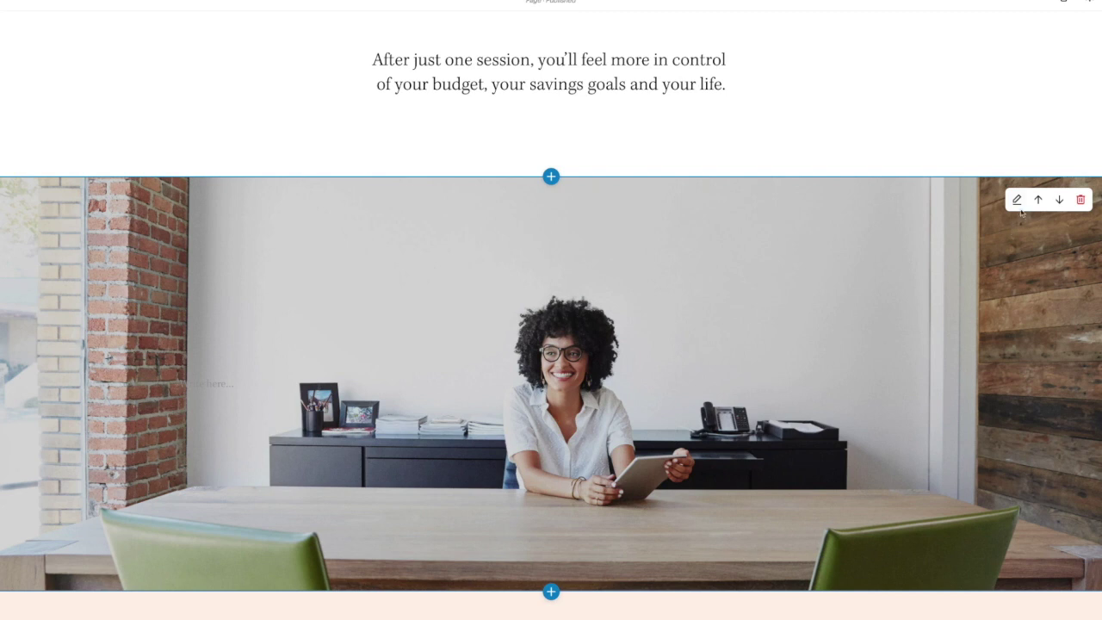
pyautogui.click(1017, 201)
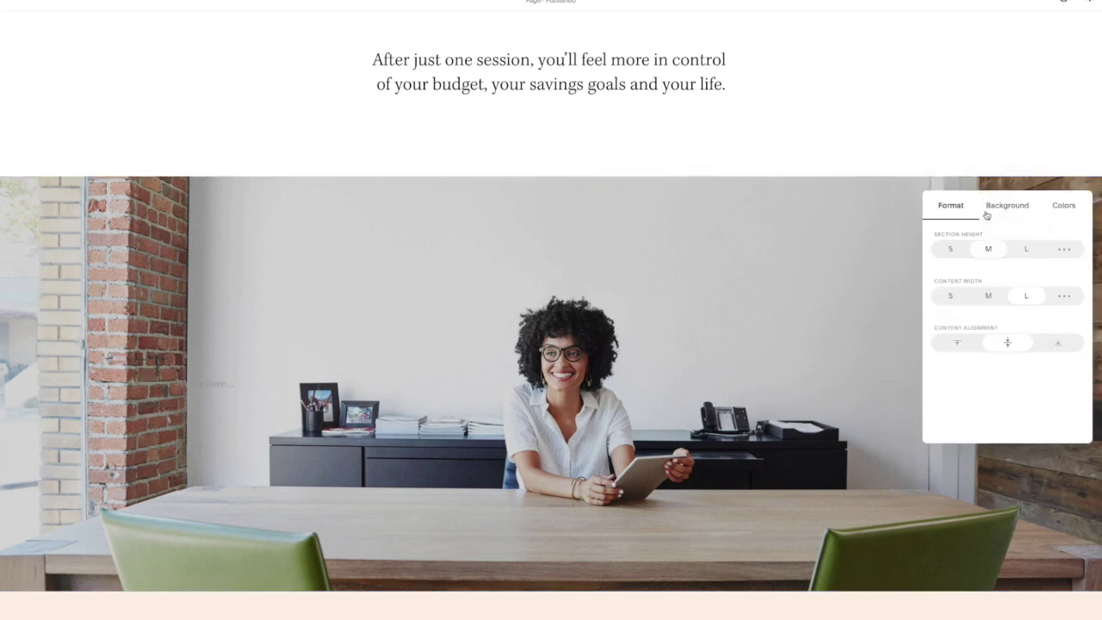
pyautogui.click(996, 208)
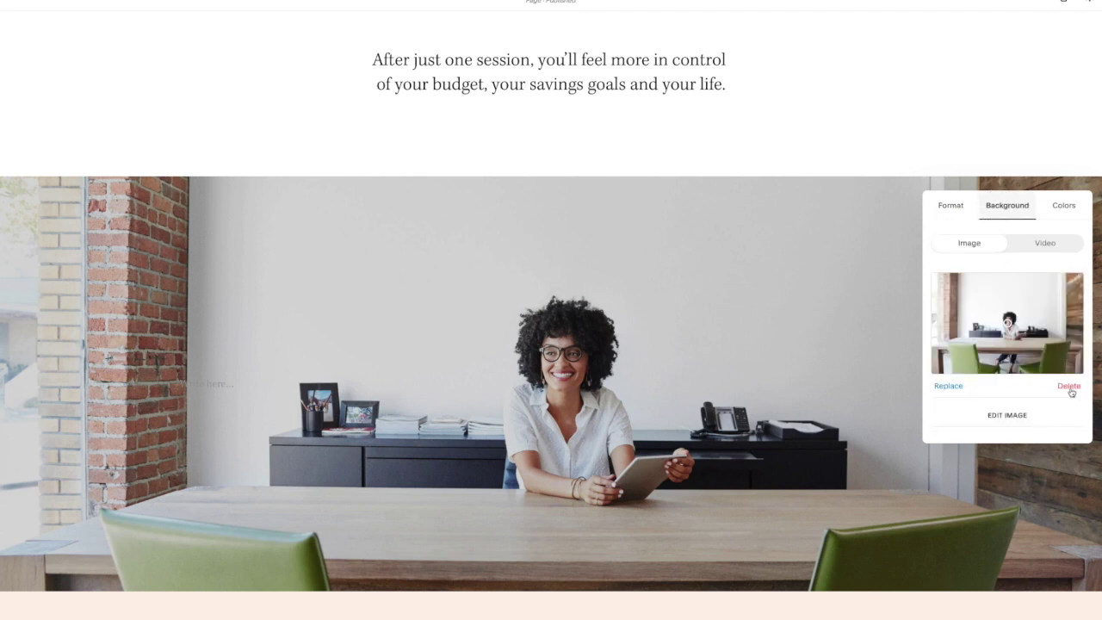
pyautogui.click(1070, 387)
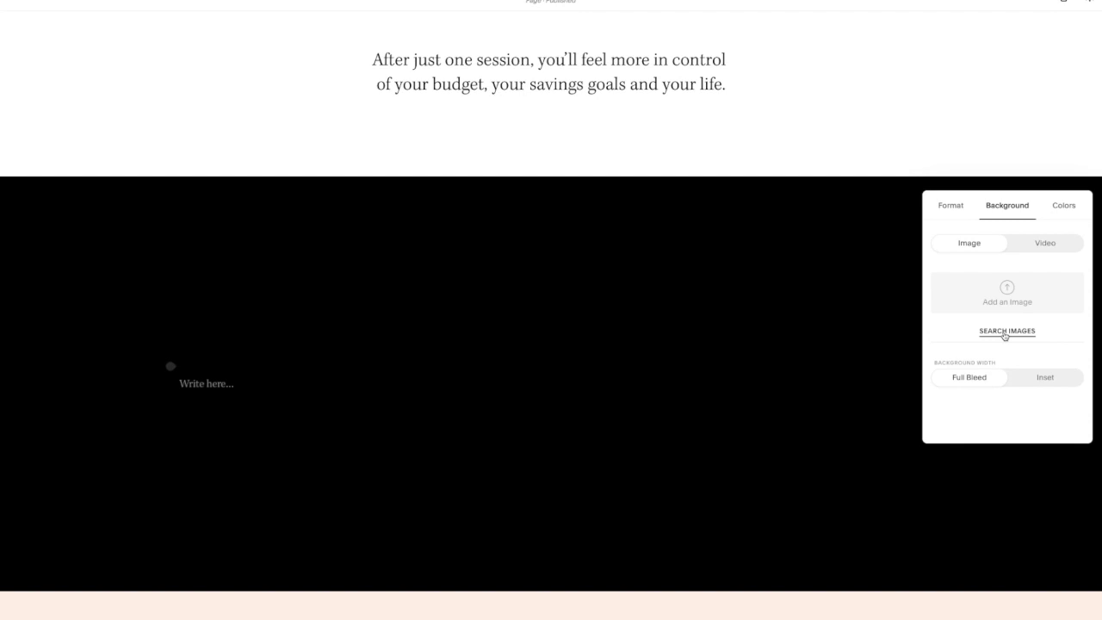
# Search the free stock images for "writing" and set the photo of a hand writing beside a mug as the section background
pyautogui.click(1005, 336)
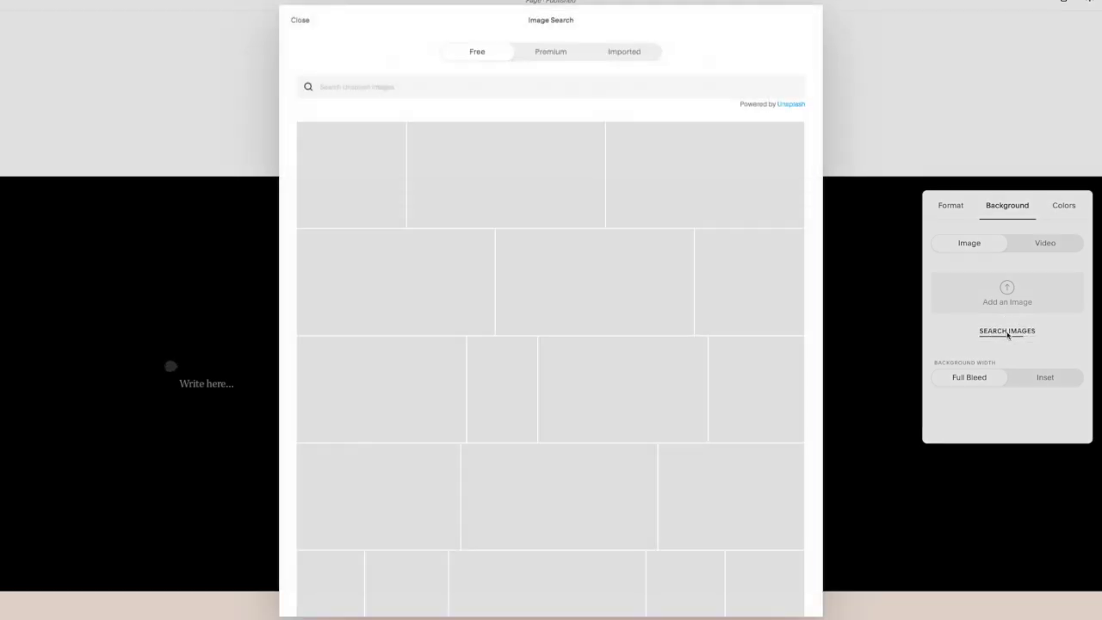
pyautogui.write('writing')
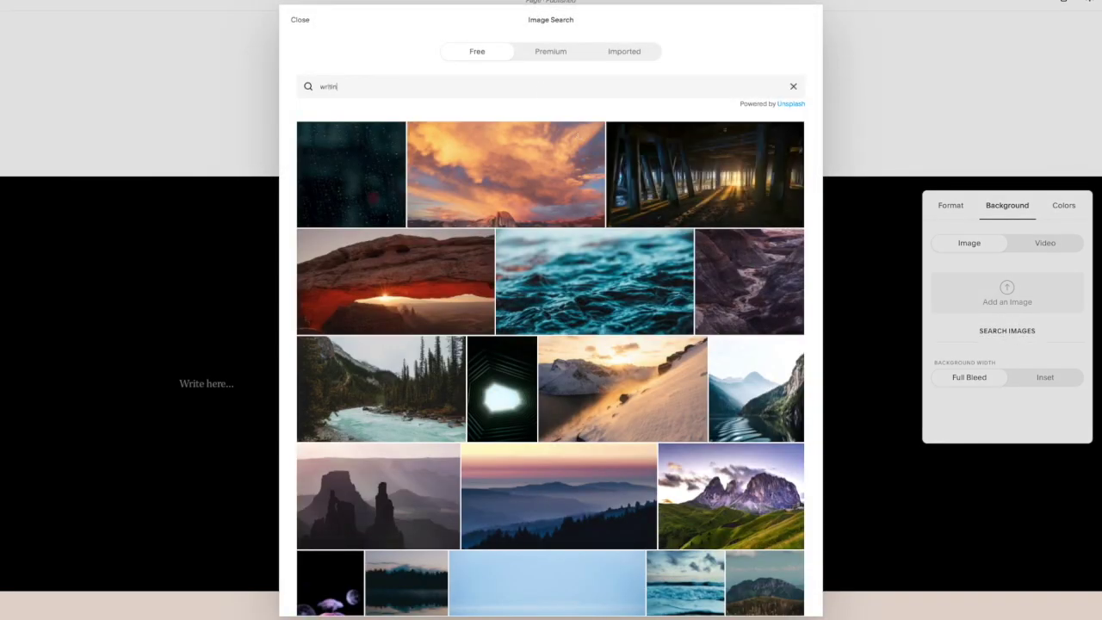
pyautogui.click(386, 182)
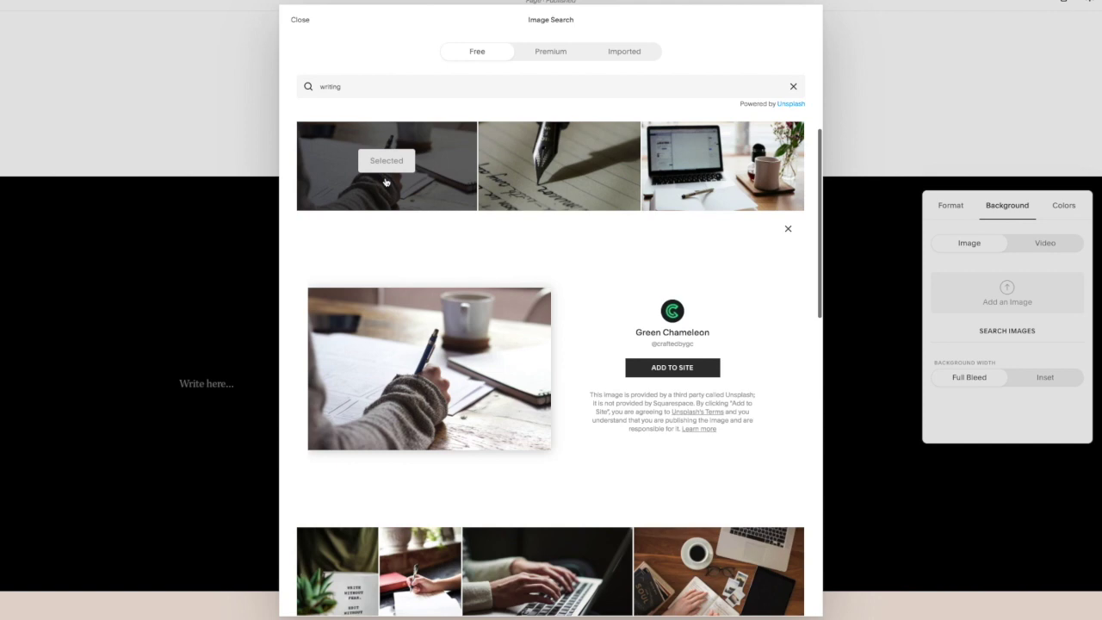
pyautogui.click(671, 367)
pyautogui.scroll(-5, 690, 156)
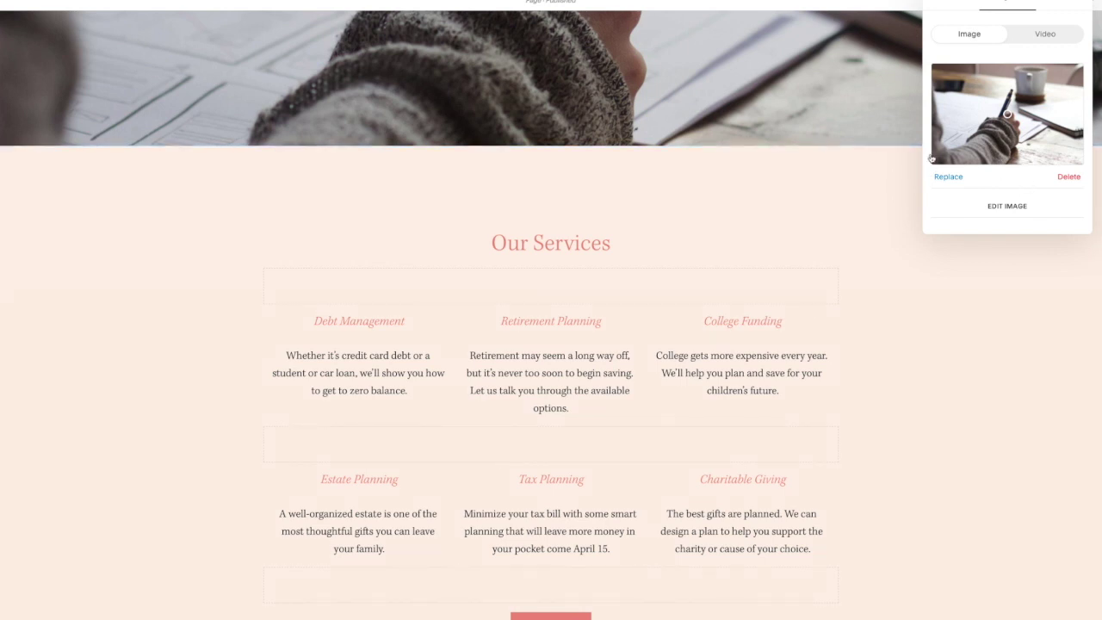
pyautogui.click(891, 187)
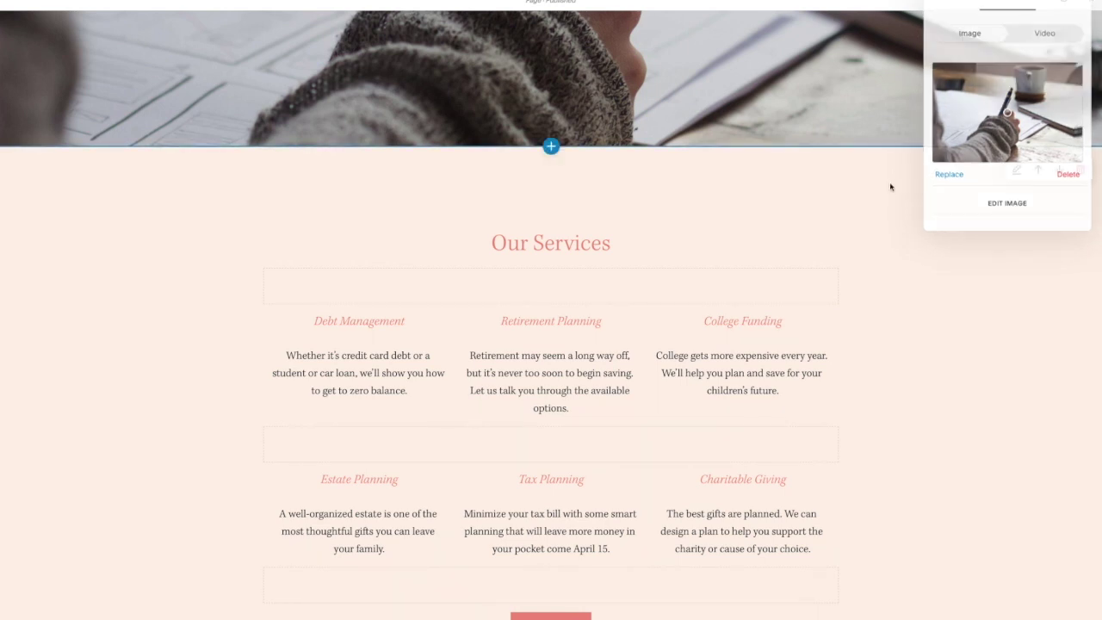
# Remove the Our Services section and the customer testimonial section from the Home page
pyautogui.click(1083, 158)
pyautogui.click(594, 345)
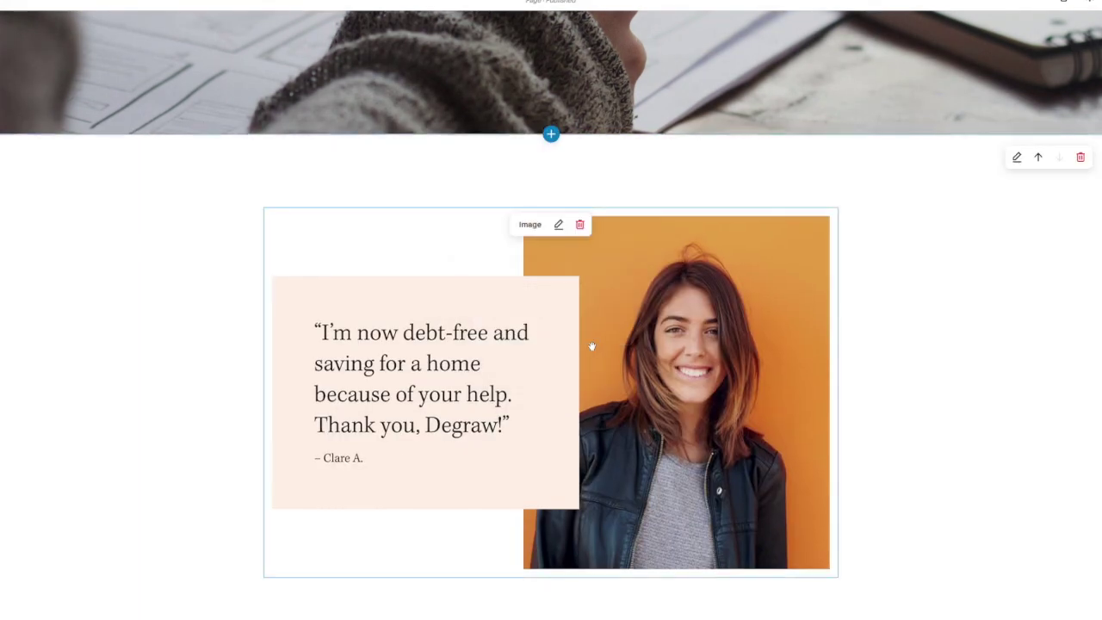
pyautogui.click(1082, 164)
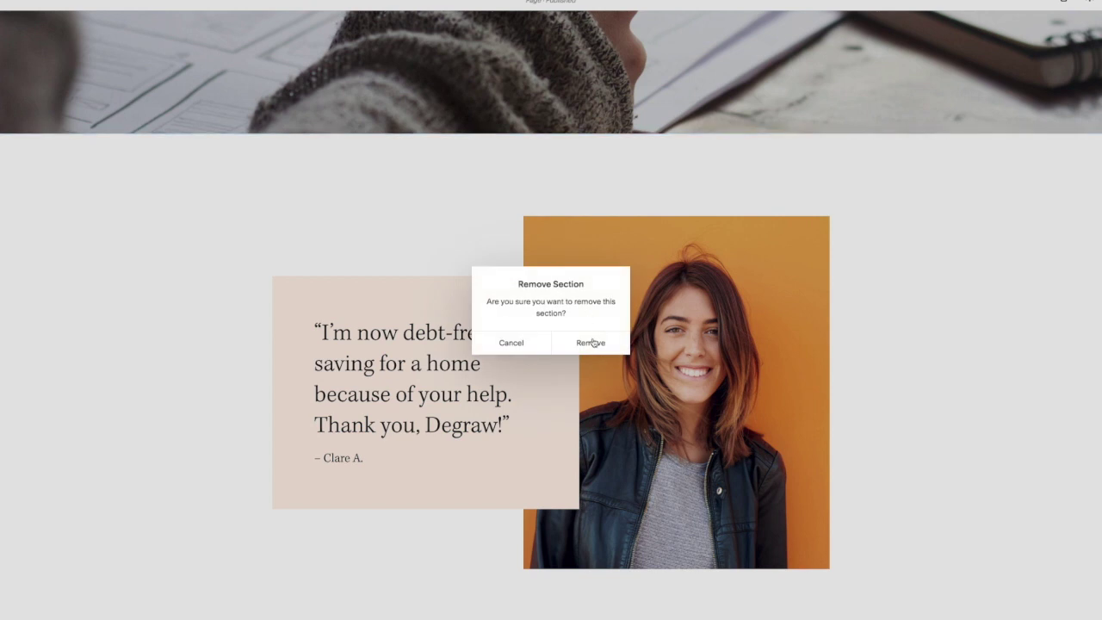
pyautogui.click(593, 343)
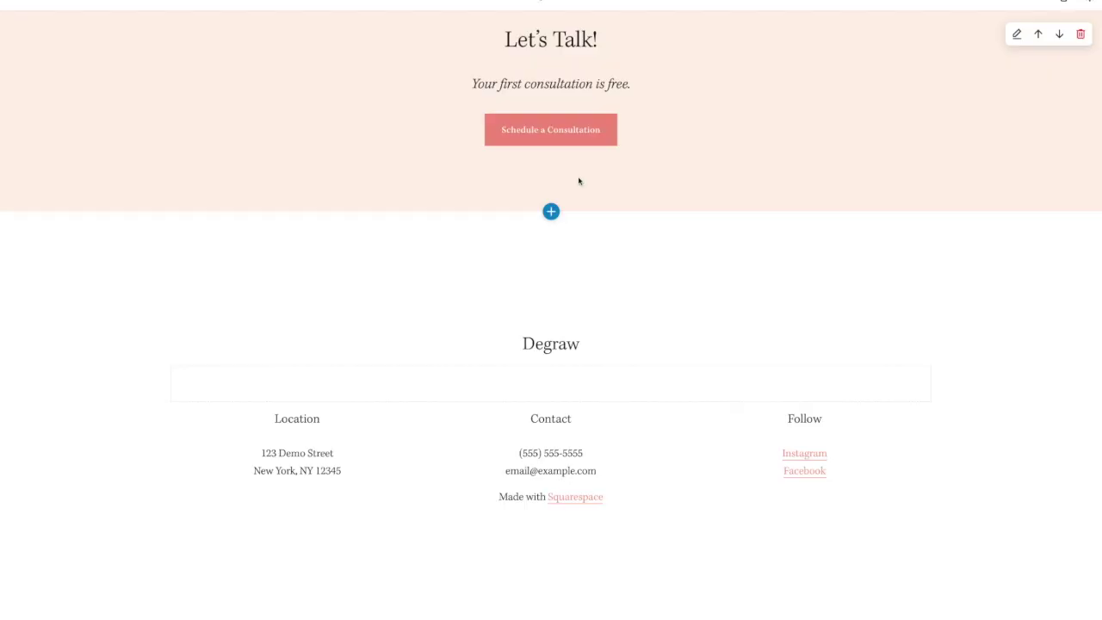
# Change the Let's Talk! heading to "Let's stay in touch!" and its subtitle to "Sign up for my newsletter to get updates on my writing."
pyautogui.click(579, 181)
pyautogui.tripleClick(551, 111)
pyautogui.write("Let's stay in touch!")
pyautogui.tripleClick(551, 155)
pyautogui.write('Sign up for my newsletter to get updates on my writing.')
pyautogui.moveTo(573, 203)
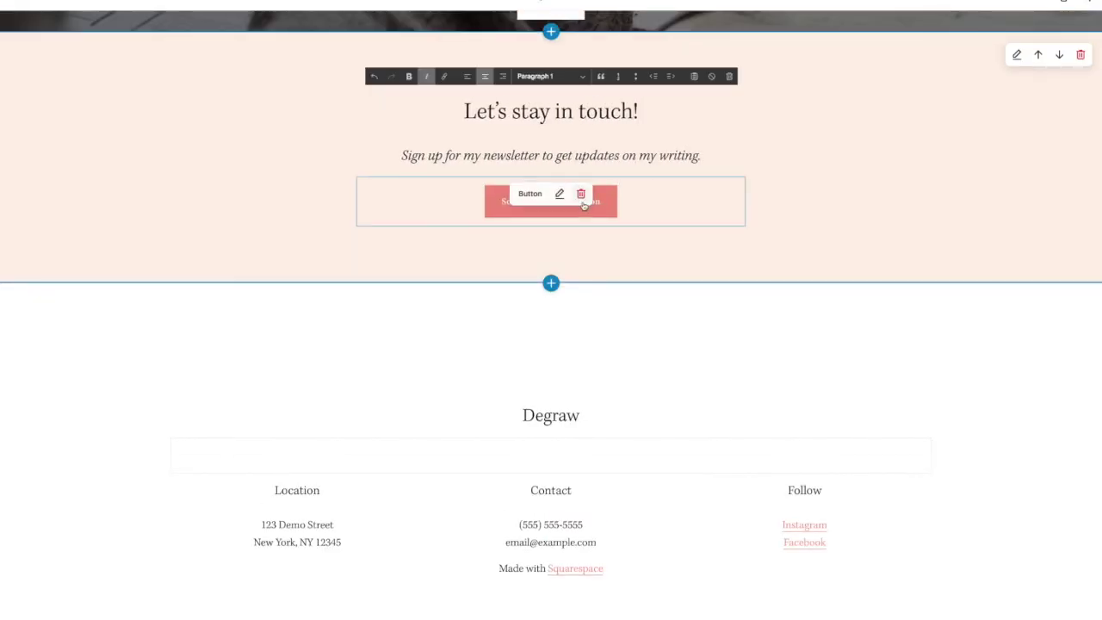
# Delete the button below the newsletter text and insert a Newsletter block in its place
pyautogui.click(581, 196)
pyautogui.click(623, 202)
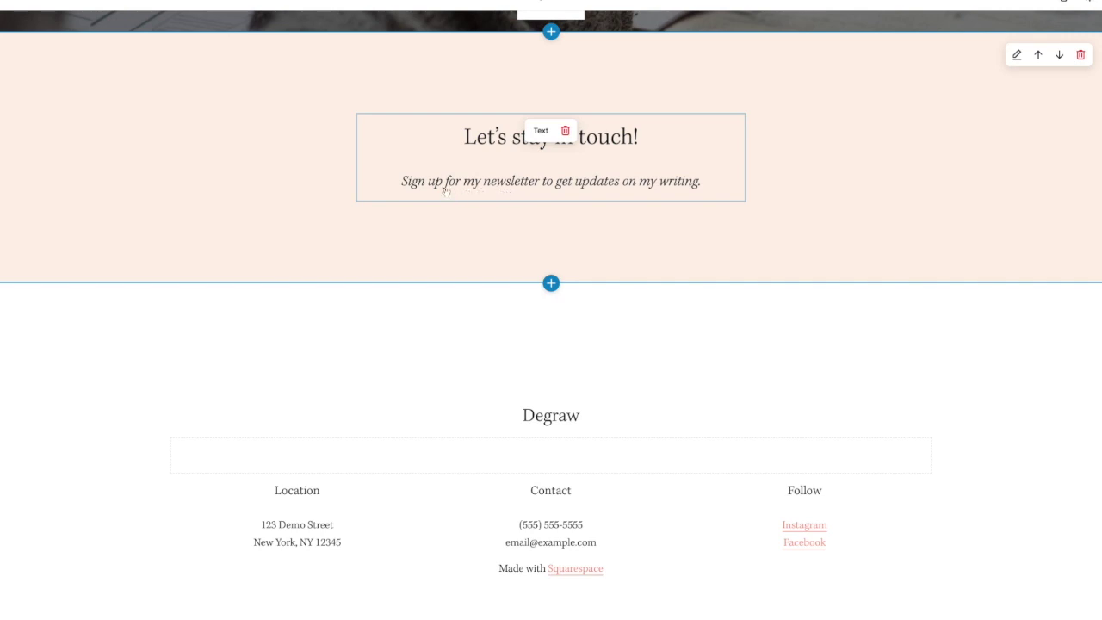
pyautogui.moveTo(358, 204)
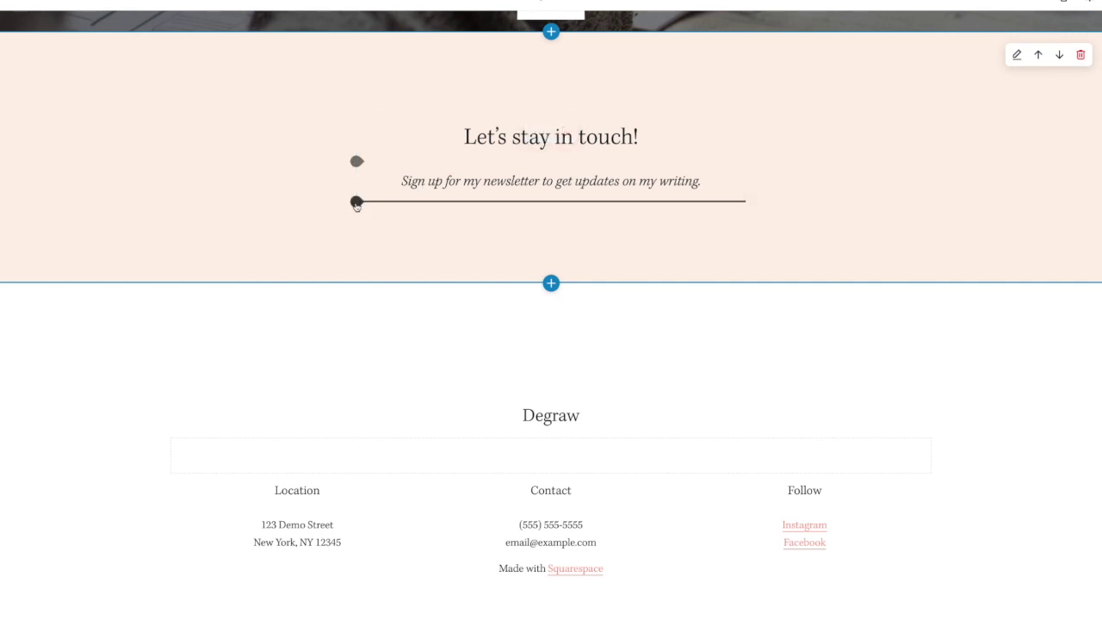
pyautogui.moveTo(362, 203); pyautogui.dragTo(359, 201)
pyautogui.click(356, 202)
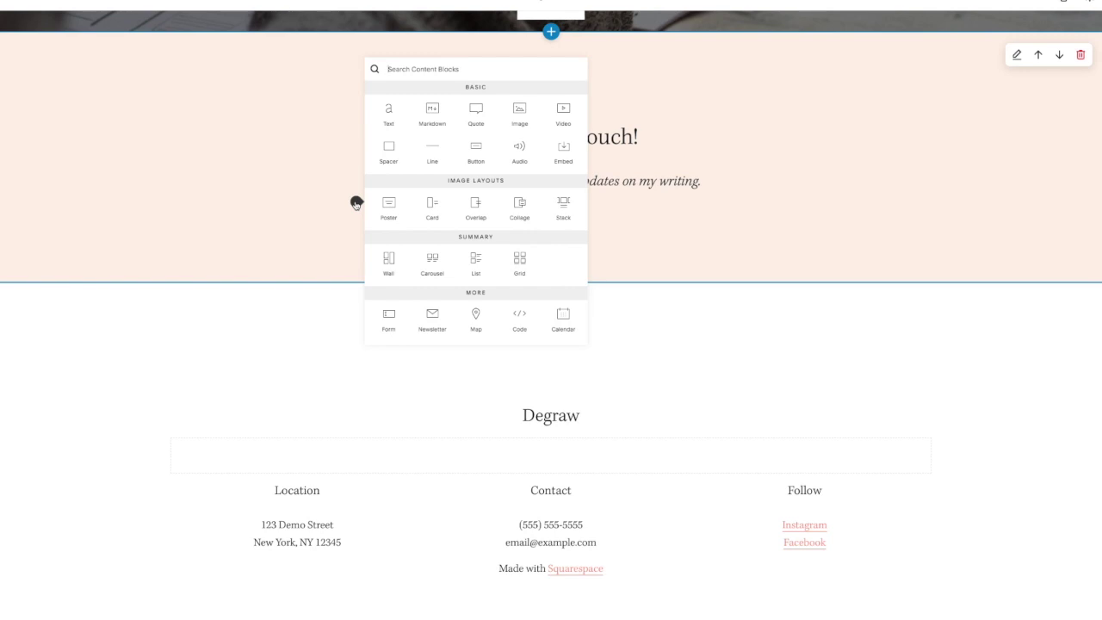
pyautogui.scroll(-2, 468, 238)
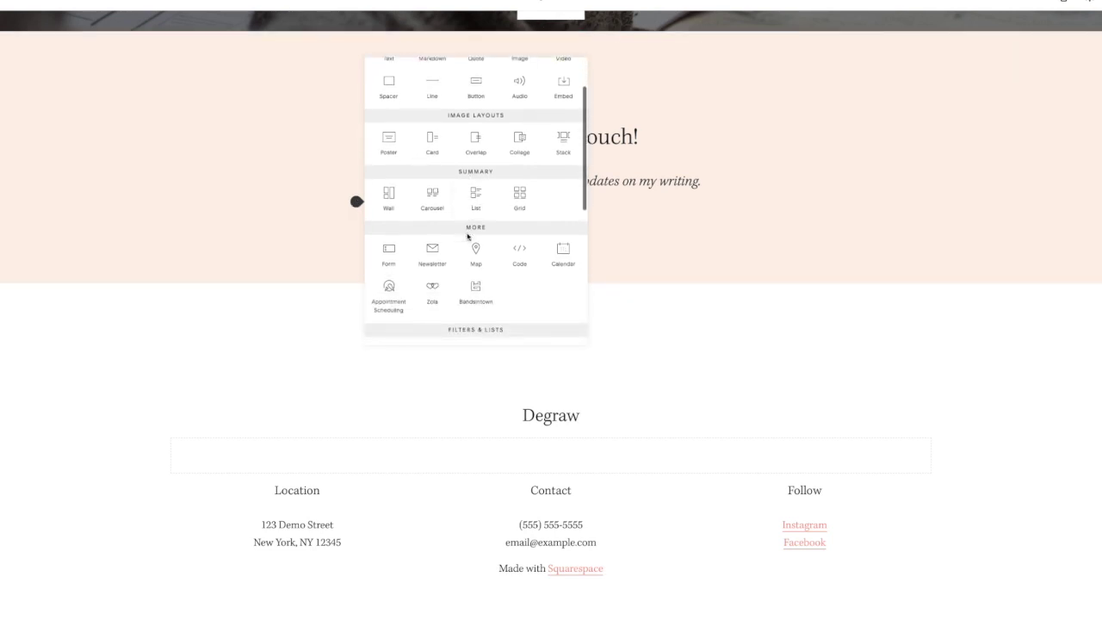
pyautogui.scroll(-1, 468, 238)
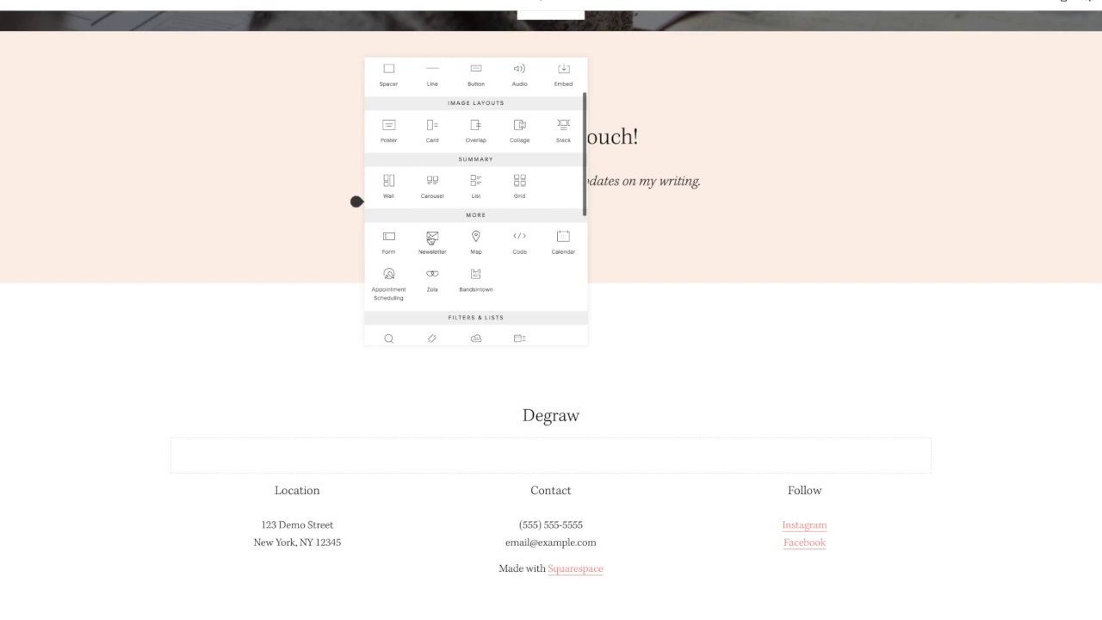
pyautogui.click(431, 240)
# Set the newsletter form's title to "Sign up for my newsletter to stay updated on my writing.", check its storage settings and apply
pyautogui.tripleClick(810, 437)
pyautogui.write('Sign up for my newsletter to stay updated on my writing.')
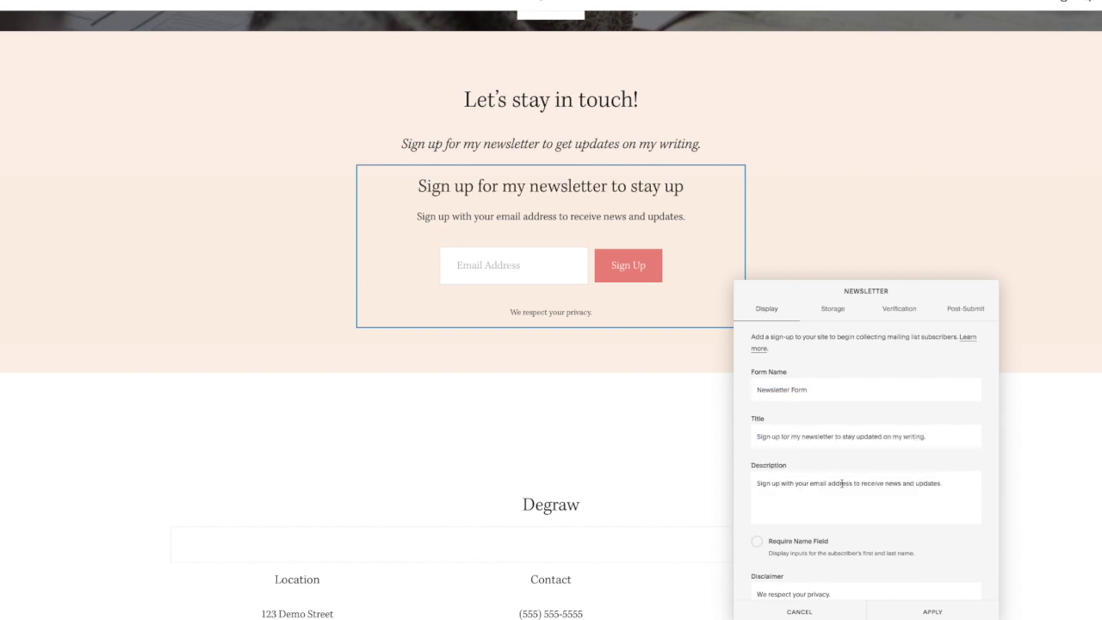
pyautogui.scroll(-3, 839, 474)
pyautogui.click(832, 310)
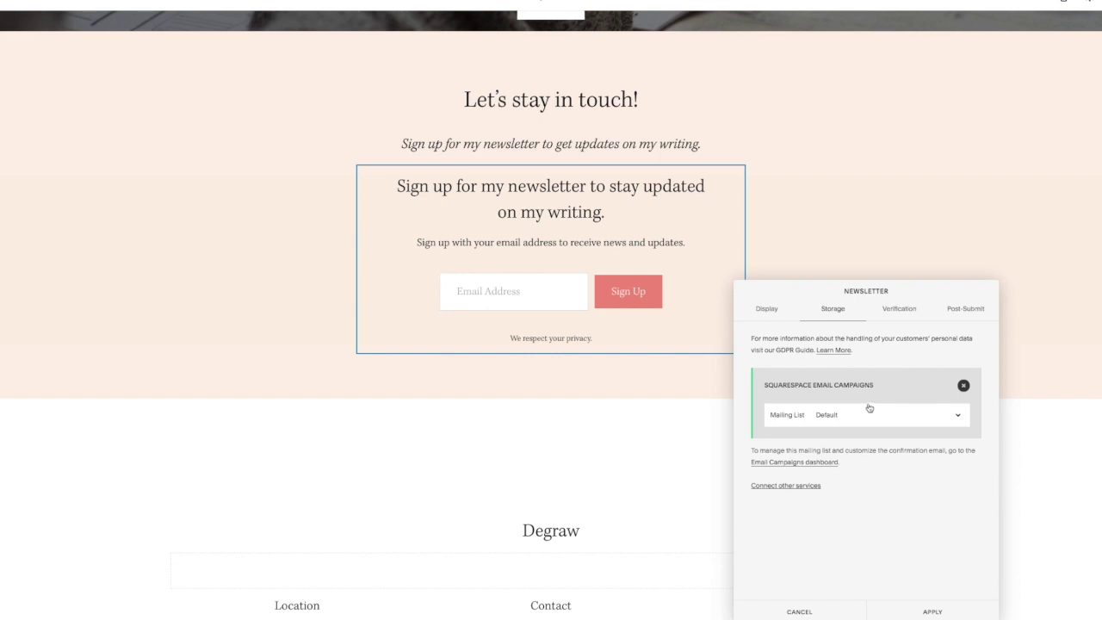
pyautogui.click(933, 611)
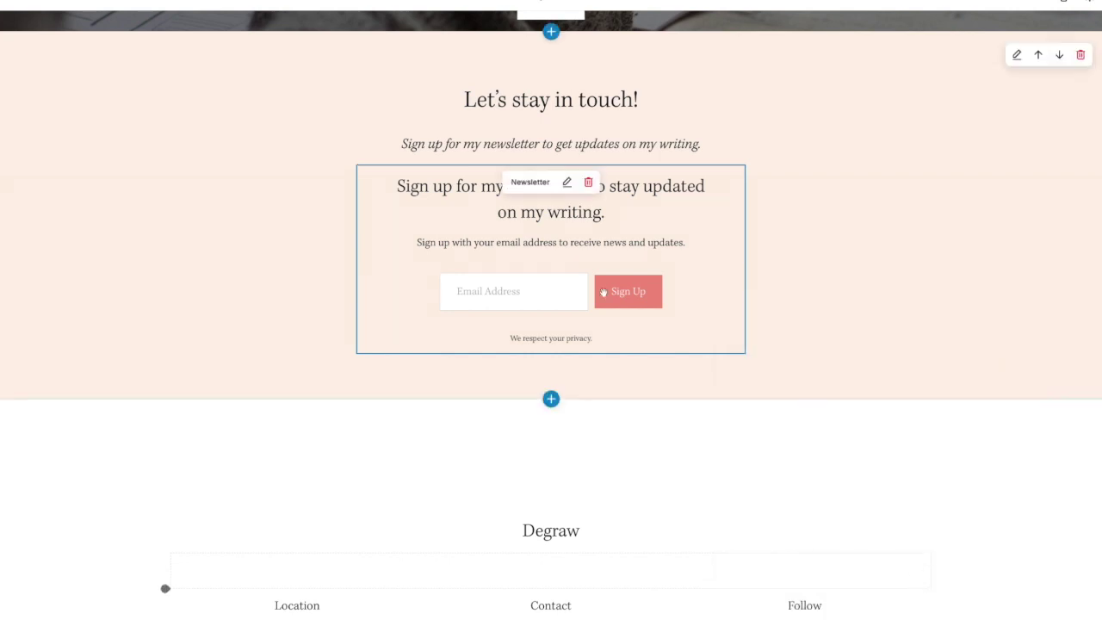
# Delete the "Let's stay in touch!" text block above the newsletter form
pyautogui.click(674, 118)
pyautogui.click(445, 239)
pyautogui.click(565, 93)
pyautogui.click(582, 98)
# Clear the Degraw title from the footer and delete its Contact and Location text blocks
pyautogui.scroll(-2, 607, 338)
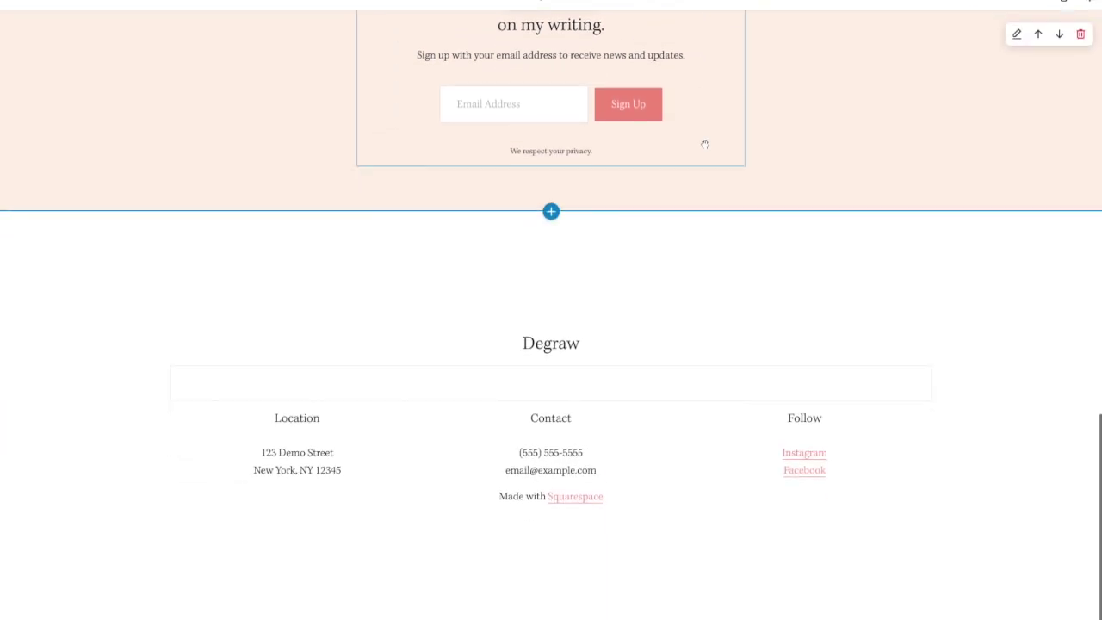
pyautogui.click(588, 340)
pyautogui.press('super+a')
pyautogui.press('BackSpace')
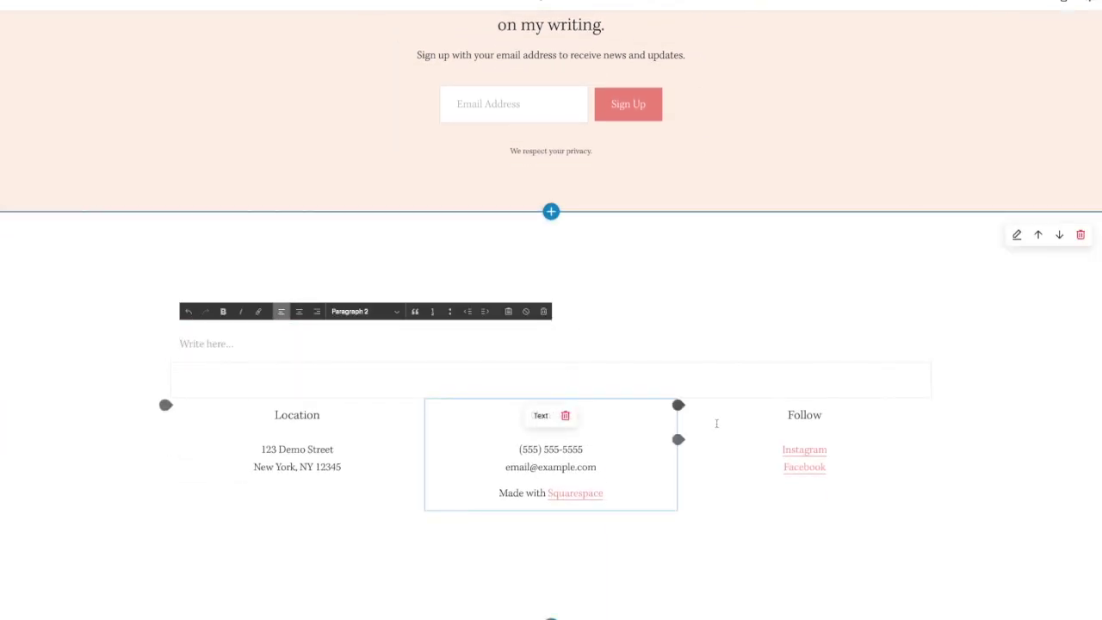
pyautogui.click(566, 417)
pyautogui.click(606, 427)
pyautogui.click(376, 430)
pyautogui.click(420, 432)
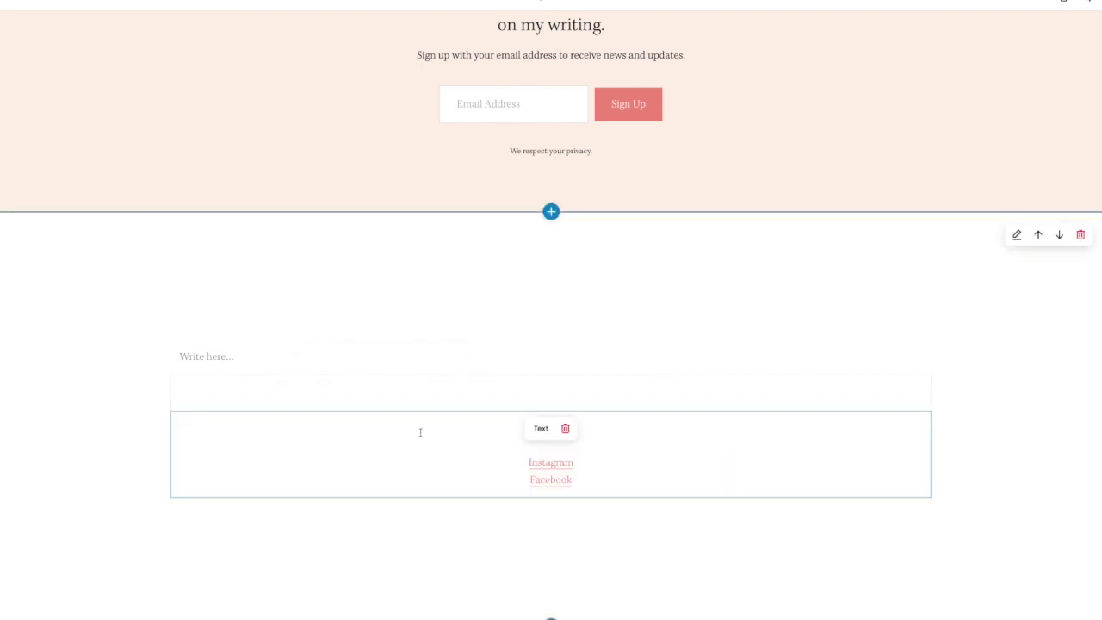
# Remove the Instagram and Facebook text links under Follow in the footer and insert a Social Links block below the heading
pyautogui.click(584, 463)
pyautogui.doubleClick(537, 465)
pyautogui.press('BackSpace')
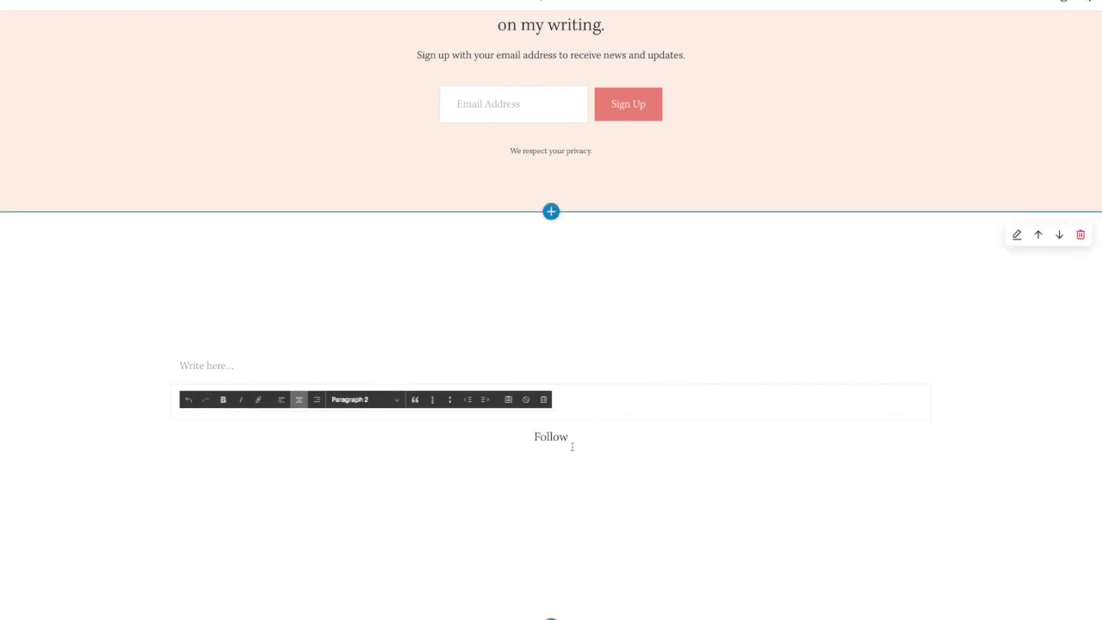
pyautogui.click(627, 405)
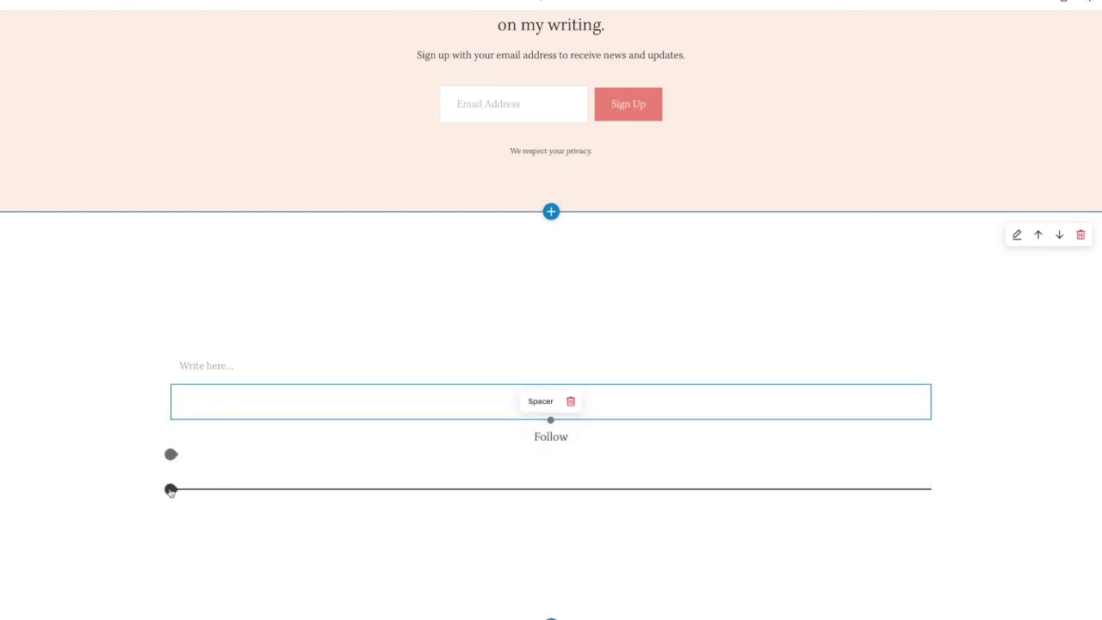
pyautogui.click(170, 490)
pyautogui.scroll(-10, 249, 512)
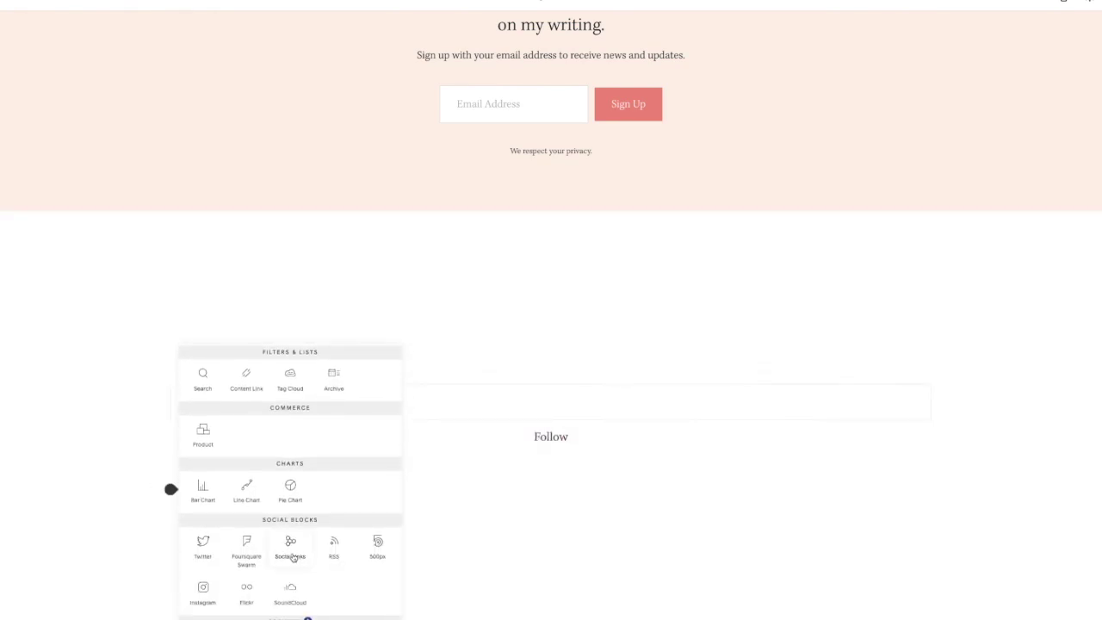
pyautogui.click(293, 558)
# Add the author's Instagram profile address to the accounts of the Social Links block
pyautogui.click(963, 396)
pyautogui.click(551, 385)
pyautogui.click(586, 406)
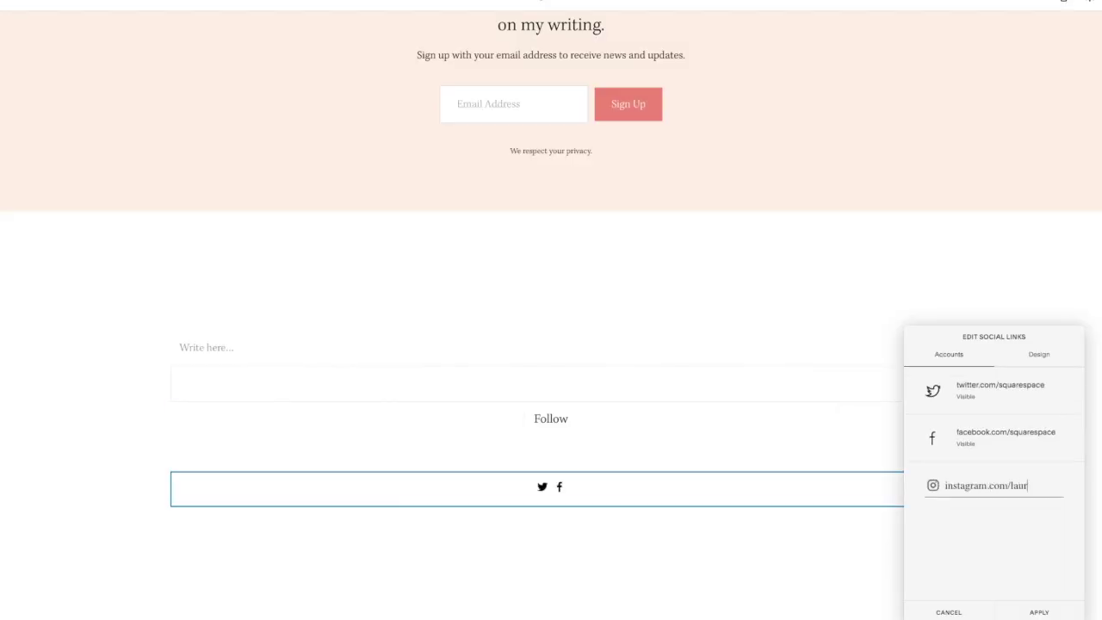
pyautogui.write('adoeyw')
pyautogui.press('Return')
# Set the footer's social icons to Extra Large size and a solid circular style, and apply the design
pyautogui.click(1036, 357)
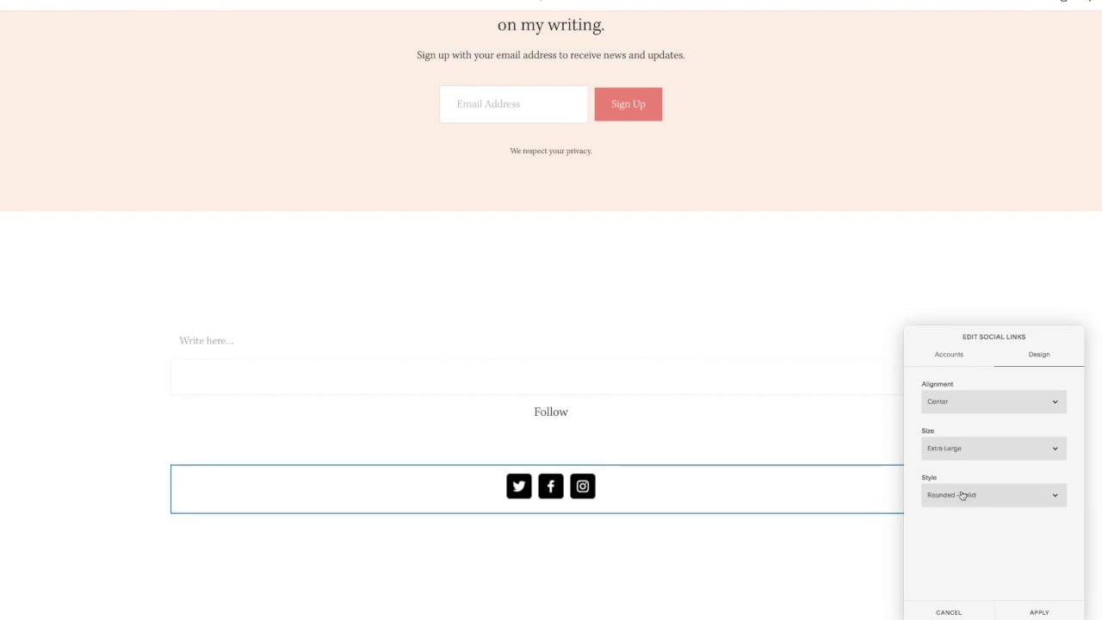
pyautogui.click(962, 495)
pyautogui.click(948, 437)
pyautogui.click(1041, 613)
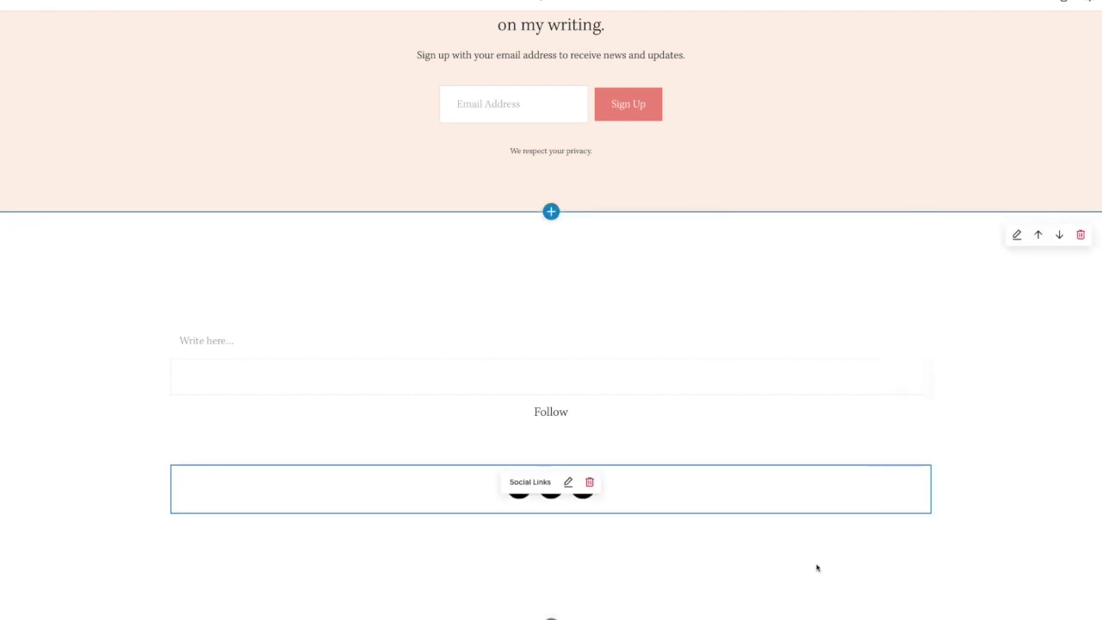
# Search the free stock images for "writing" and set the photo of two pencils on yellow as the top section's background
pyautogui.scroll(7, 593, 296)
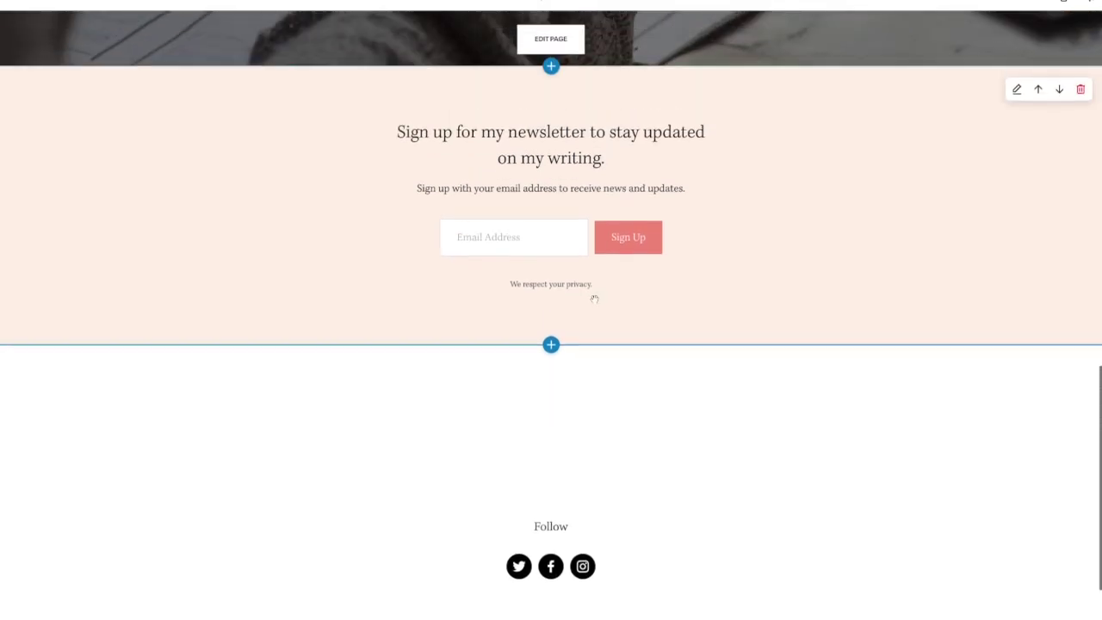
pyautogui.scroll(6, 594, 305)
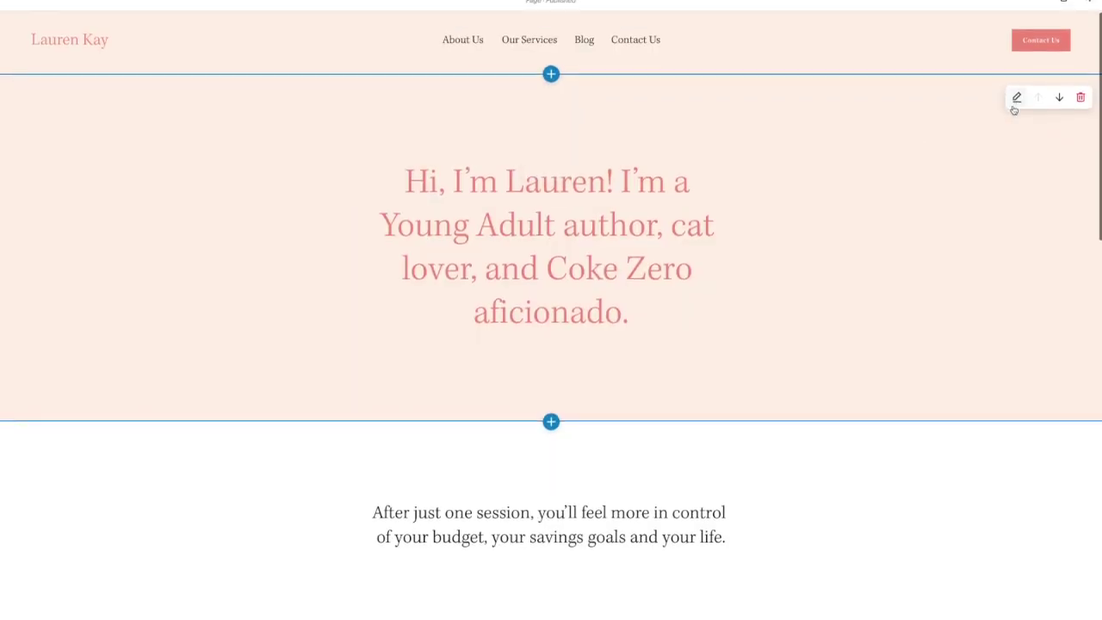
pyautogui.click(1017, 97)
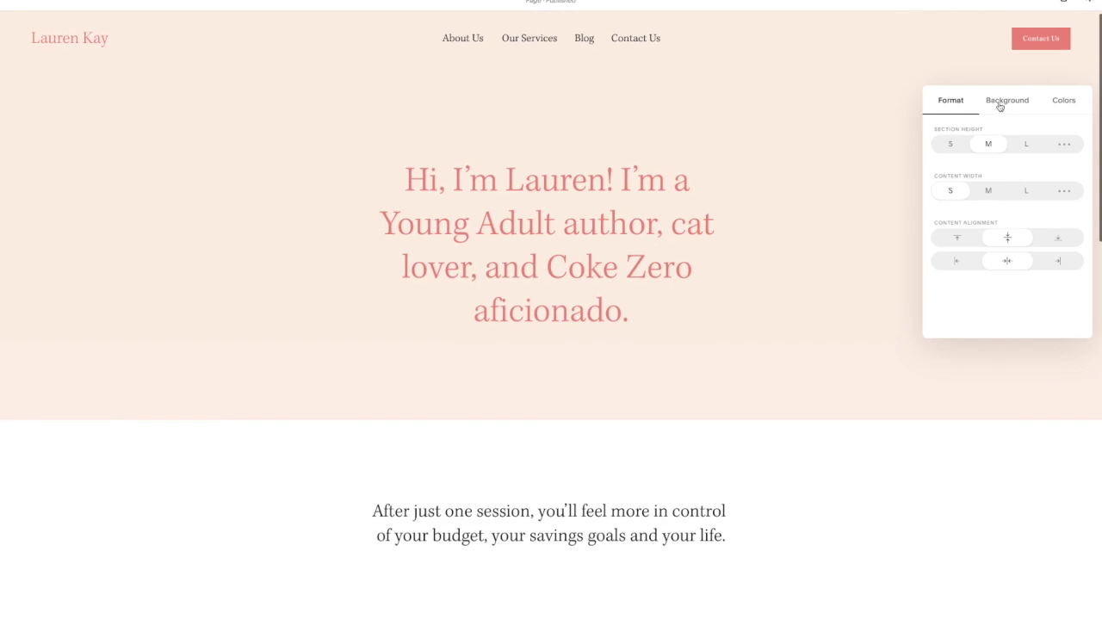
pyautogui.click(1003, 102)
pyautogui.click(1030, 228)
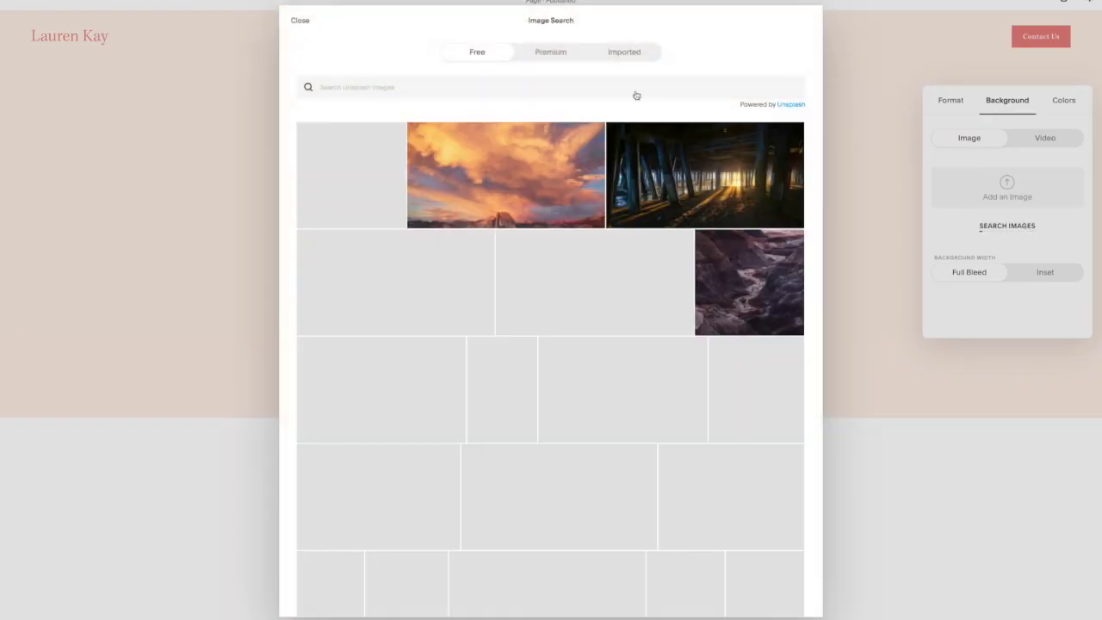
pyautogui.write('writing')
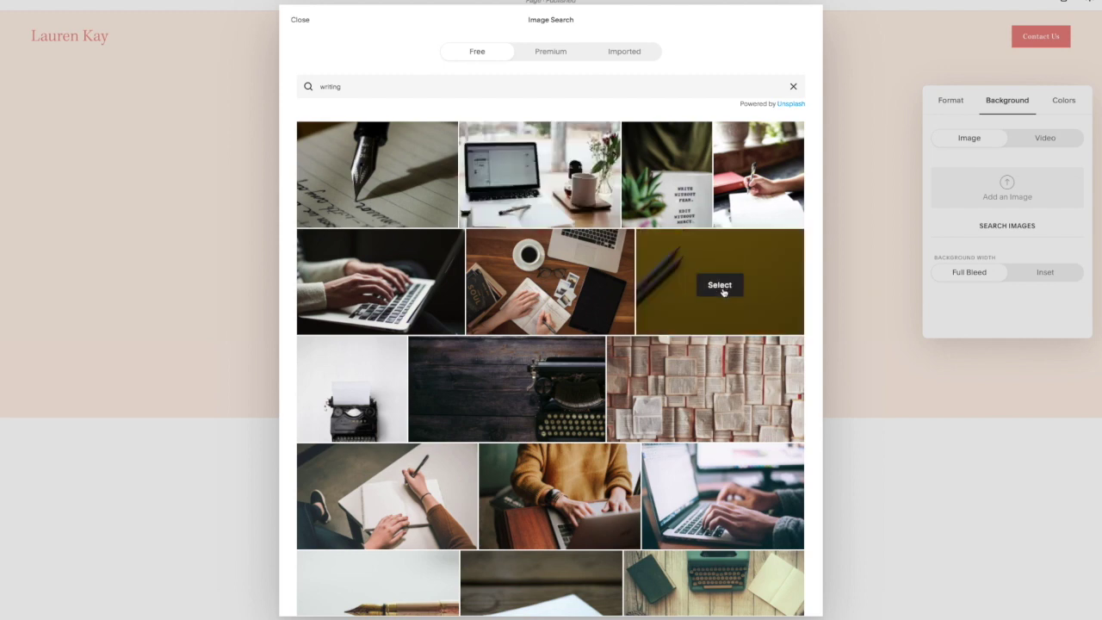
pyautogui.click(720, 288)
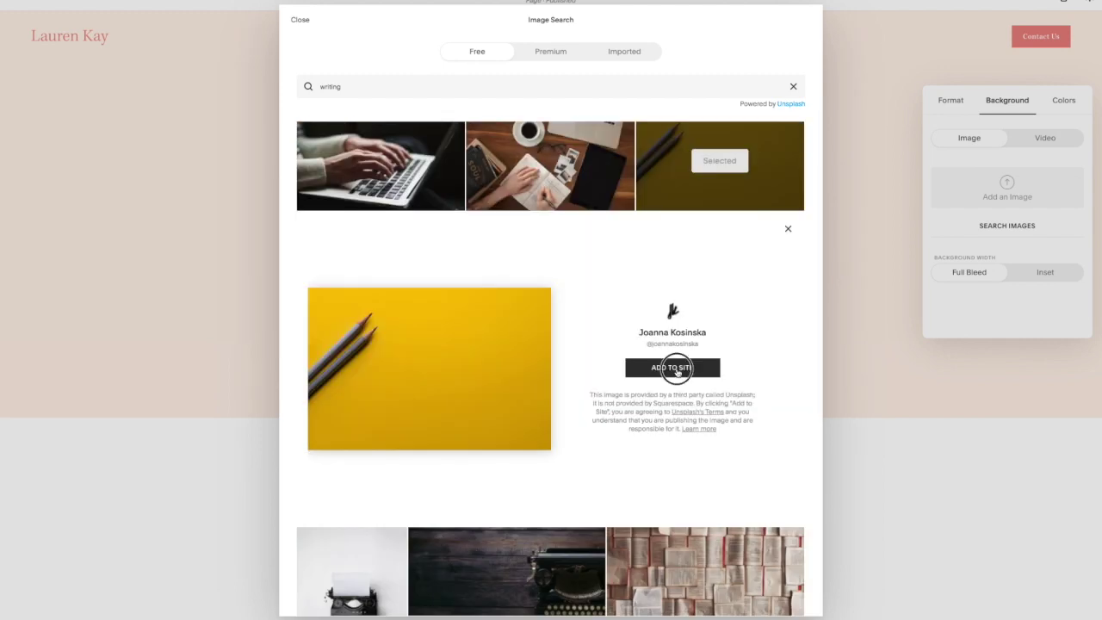
pyautogui.click(677, 368)
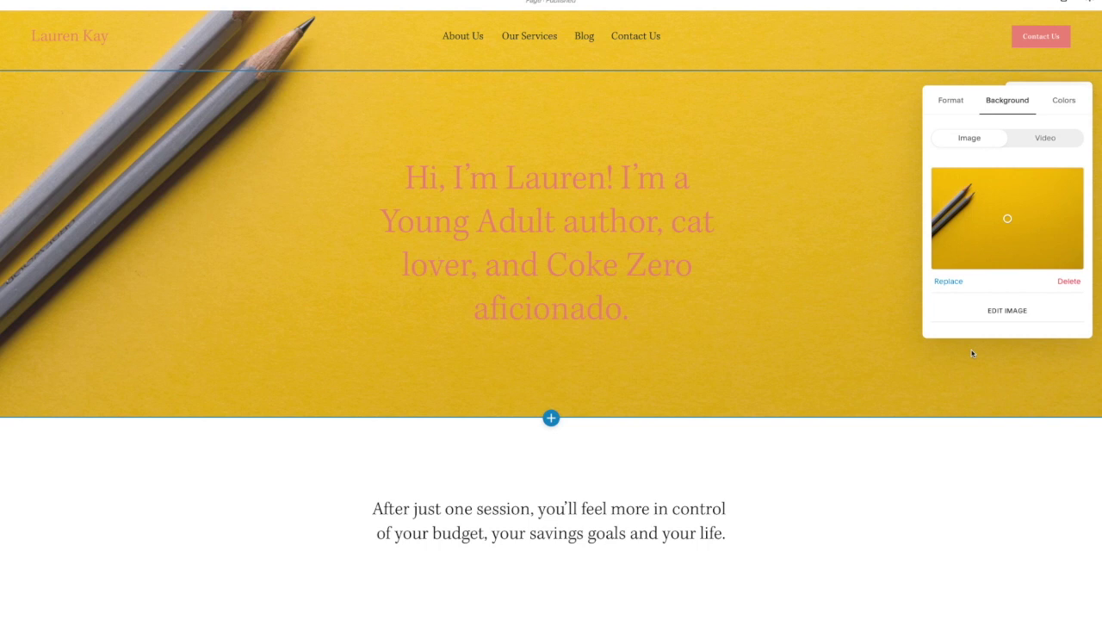
# Try the White Minimal and Light Minimal color themes on the top section and apply a darker theme with white text
pyautogui.click(1064, 102)
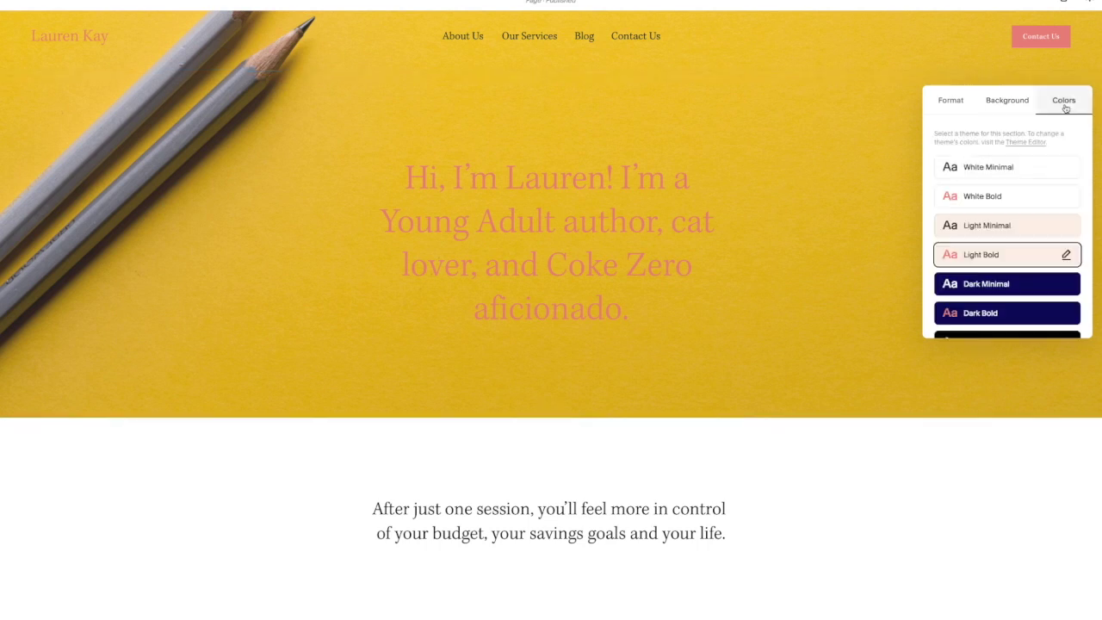
pyautogui.click(1044, 170)
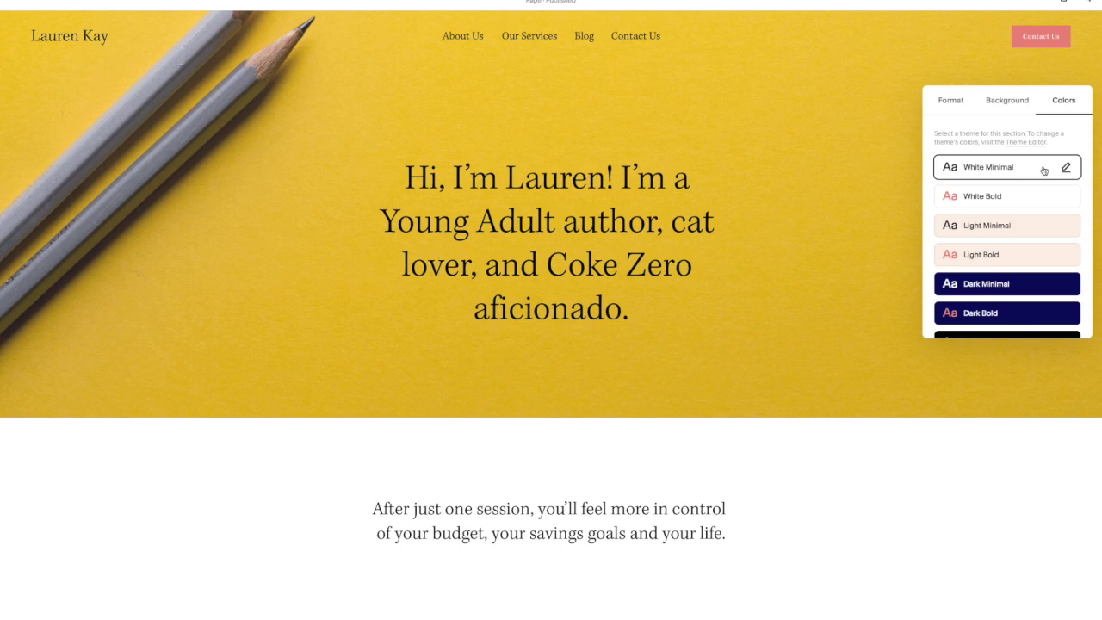
pyautogui.click(1031, 224)
pyautogui.scroll(-3, 1028, 234)
pyautogui.click(1016, 308)
pyautogui.click(1016, 295)
pyautogui.scroll(3, 1022, 258)
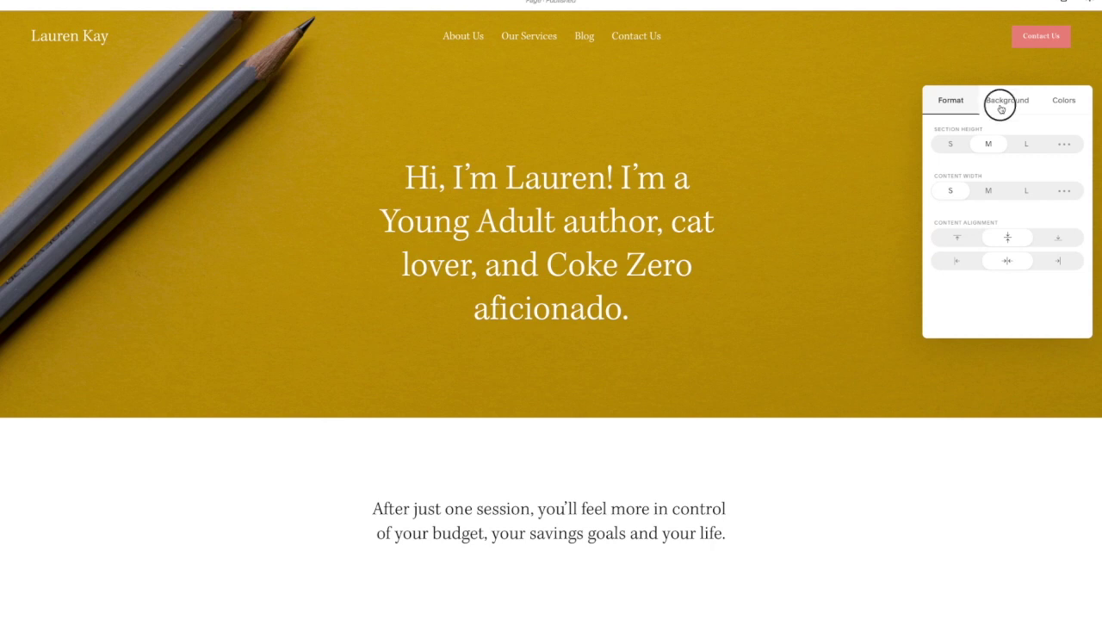
# Darken the top section's background image, shift its focal point slightly right of centre, and save the page
pyautogui.click(1001, 104)
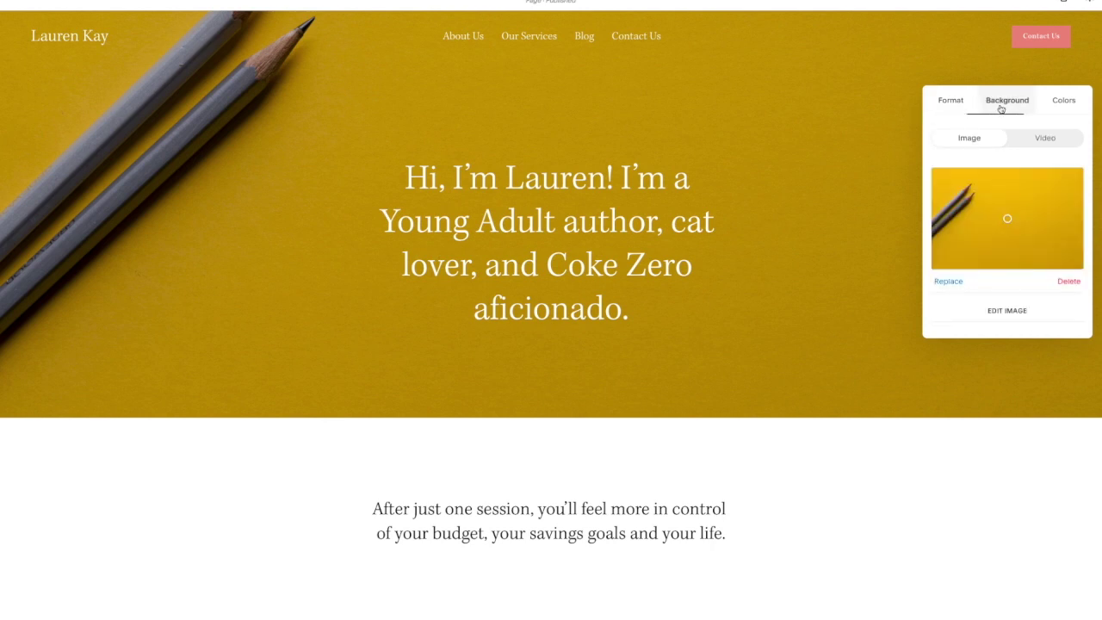
pyautogui.scroll(-2, 998, 310)
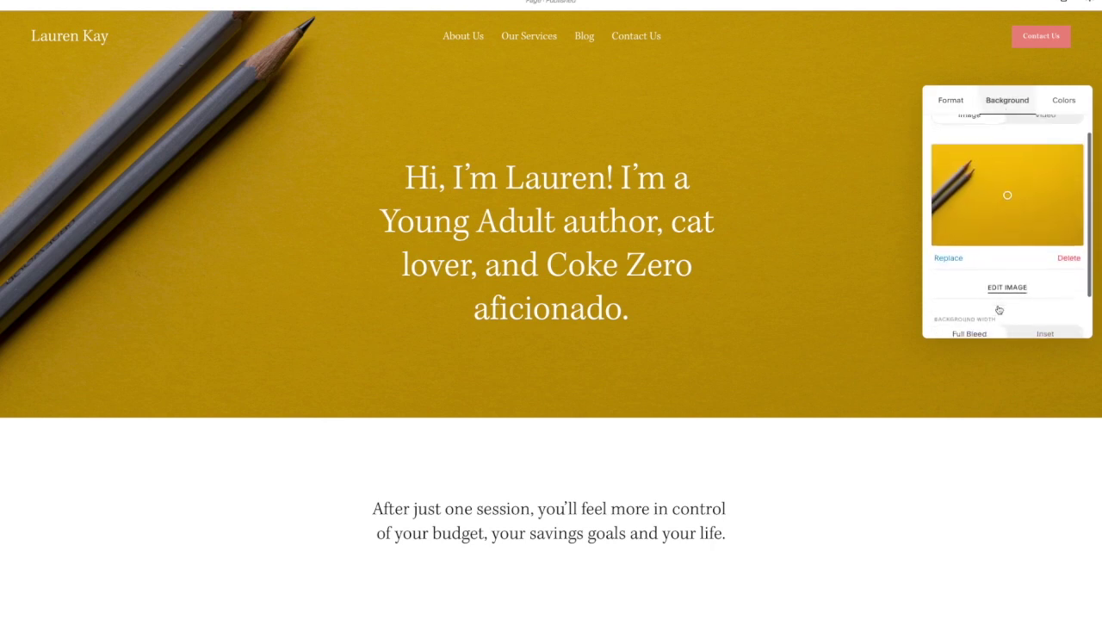
pyautogui.moveTo(955, 334); pyautogui.dragTo(950, 325)
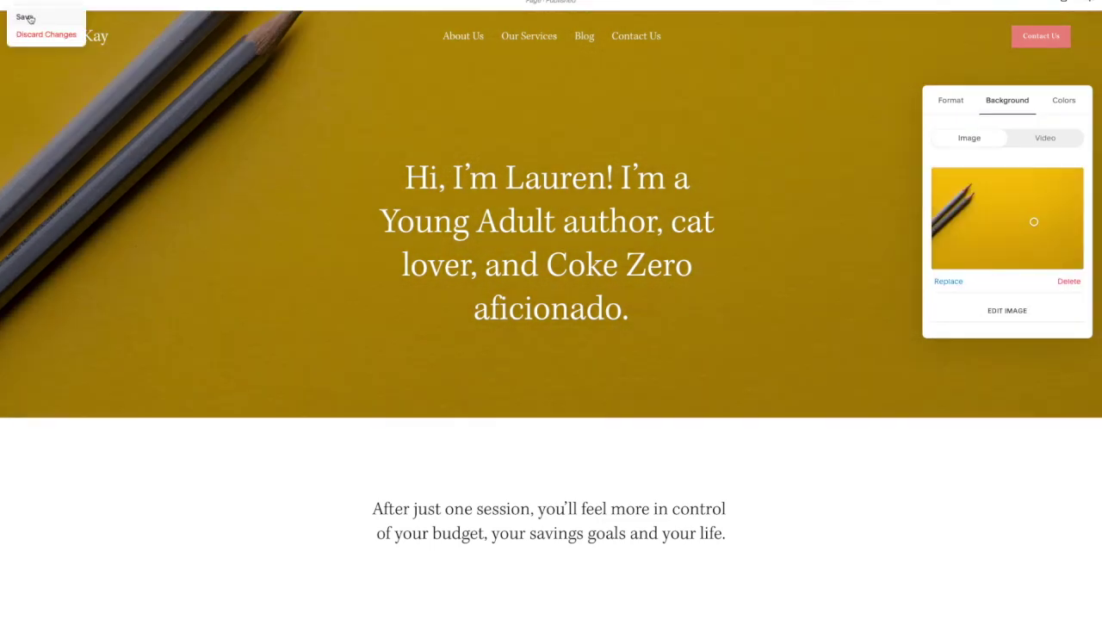
pyautogui.click(29, 20)
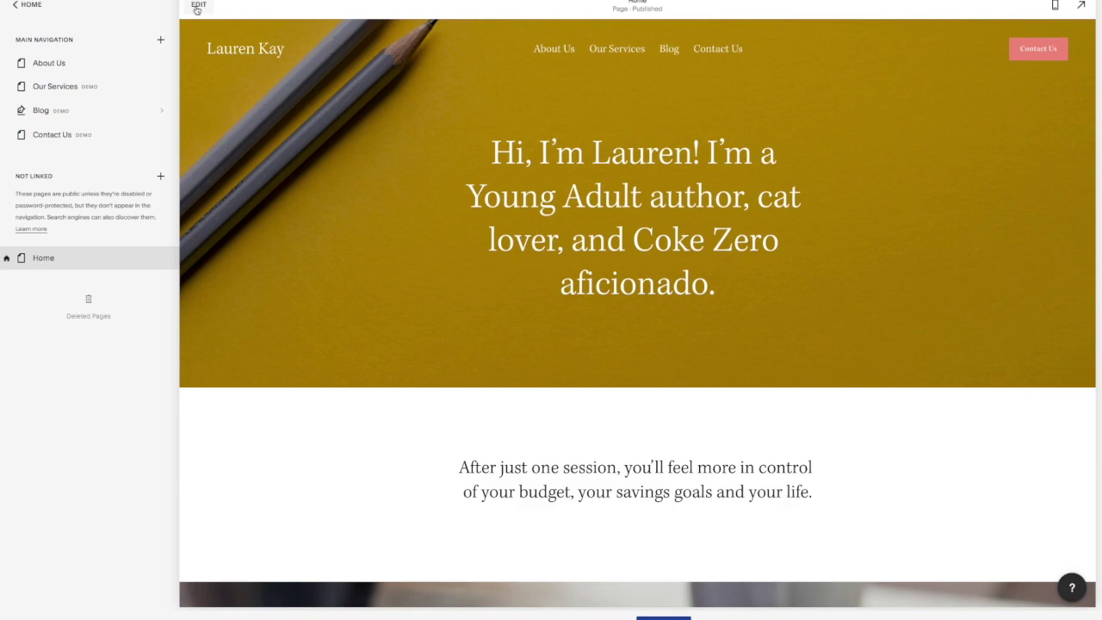
# Edit the site header to label its button "Contact Me" with the link /contact and enable Social Links
pyautogui.click(197, 7)
pyautogui.click(545, 38)
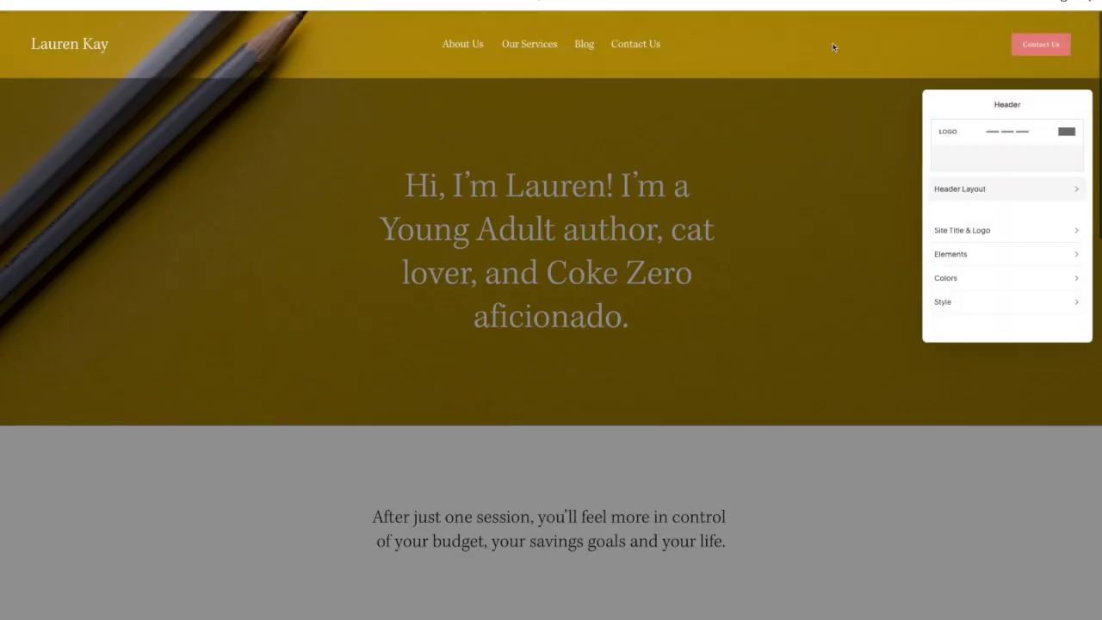
pyautogui.click(986, 256)
pyautogui.doubleClick(966, 154)
pyautogui.write('Me')
pyautogui.moveTo(965, 179); pyautogui.dragTo(1000, 179)
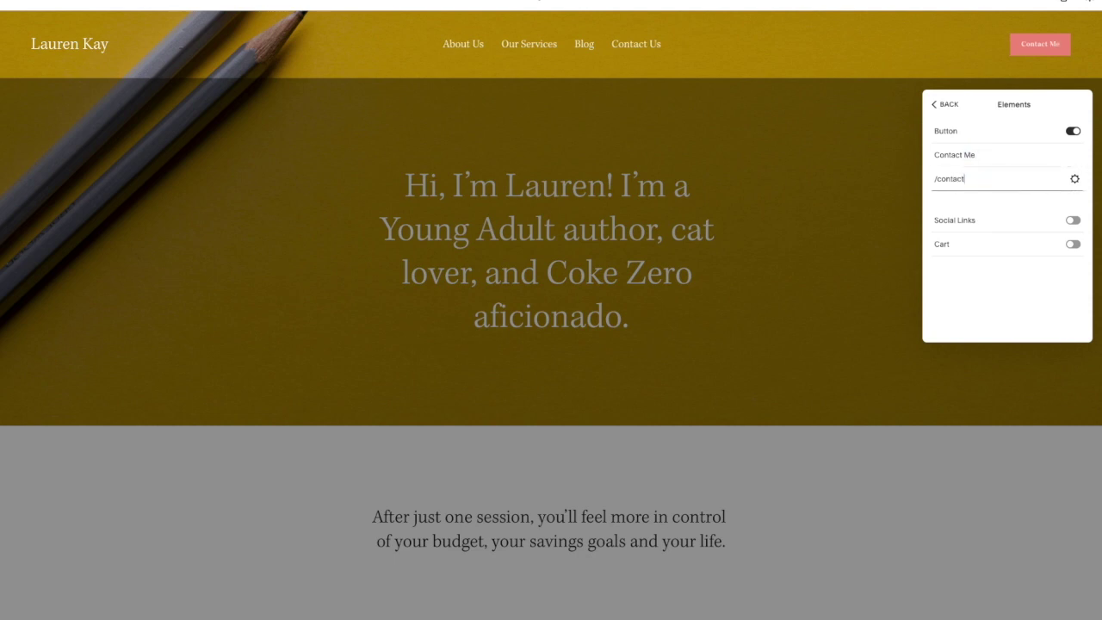
pyautogui.click(1073, 221)
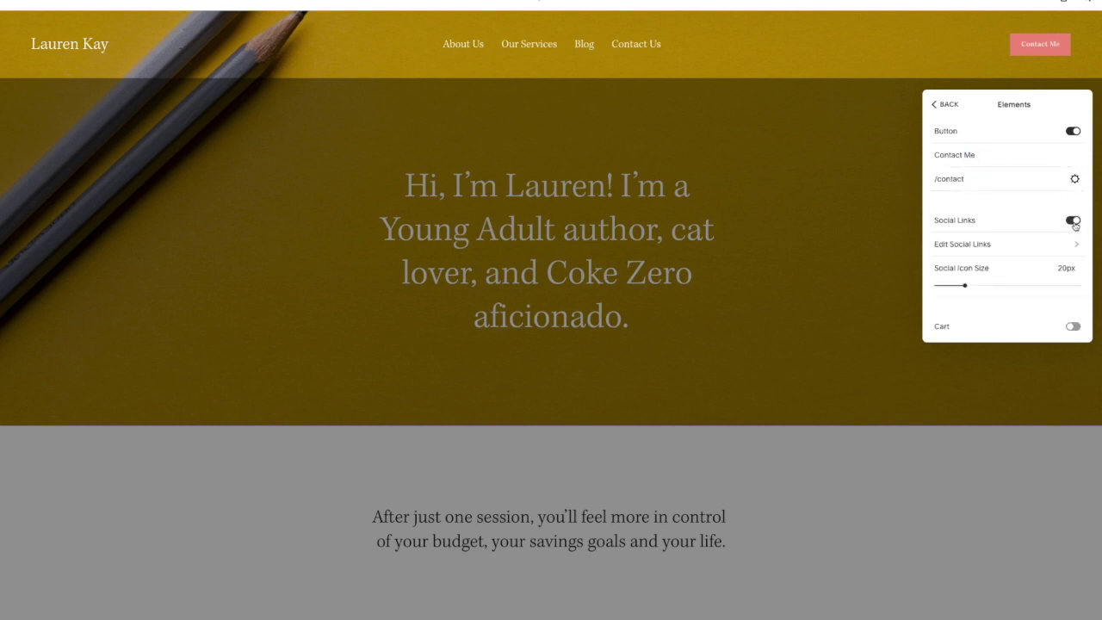
pyautogui.click(939, 106)
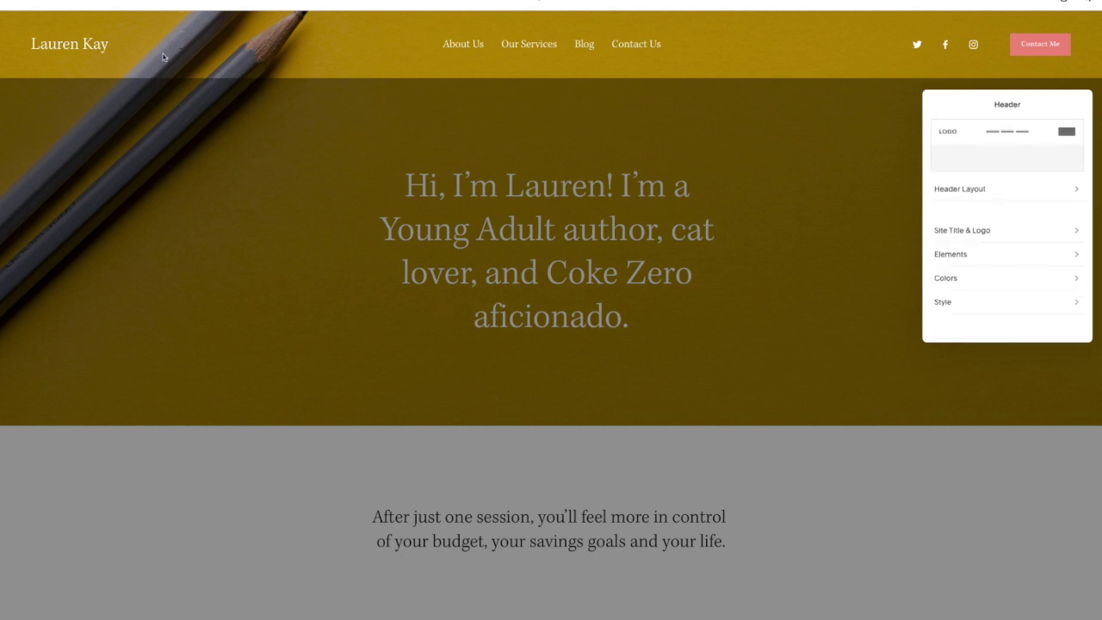
# Save the header changes to the site
pyautogui.click(23, 3)
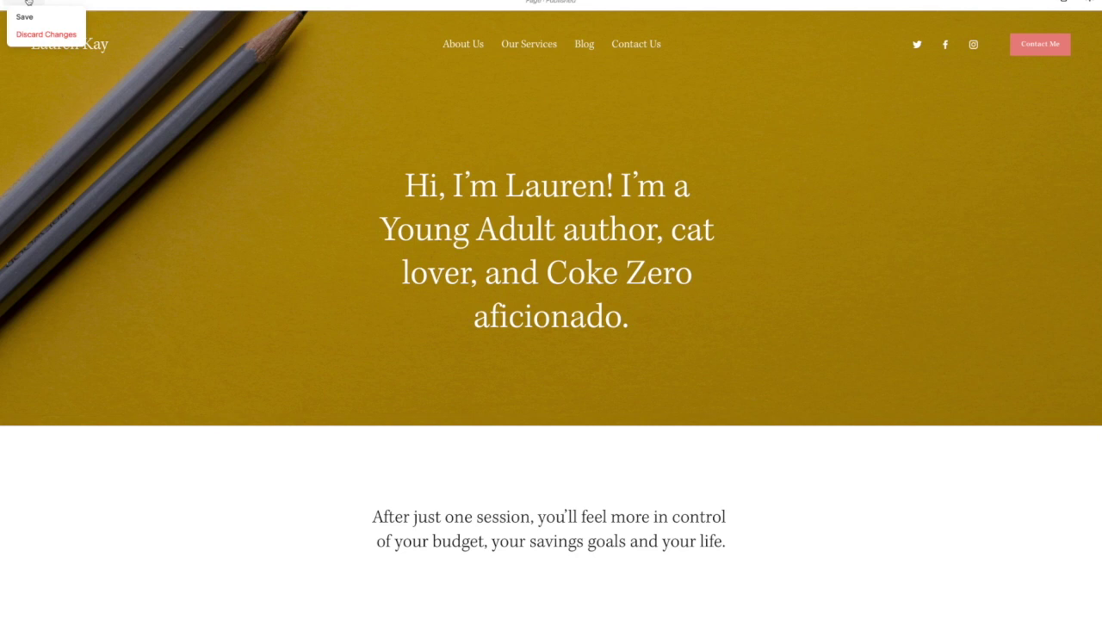
pyautogui.click(28, 15)
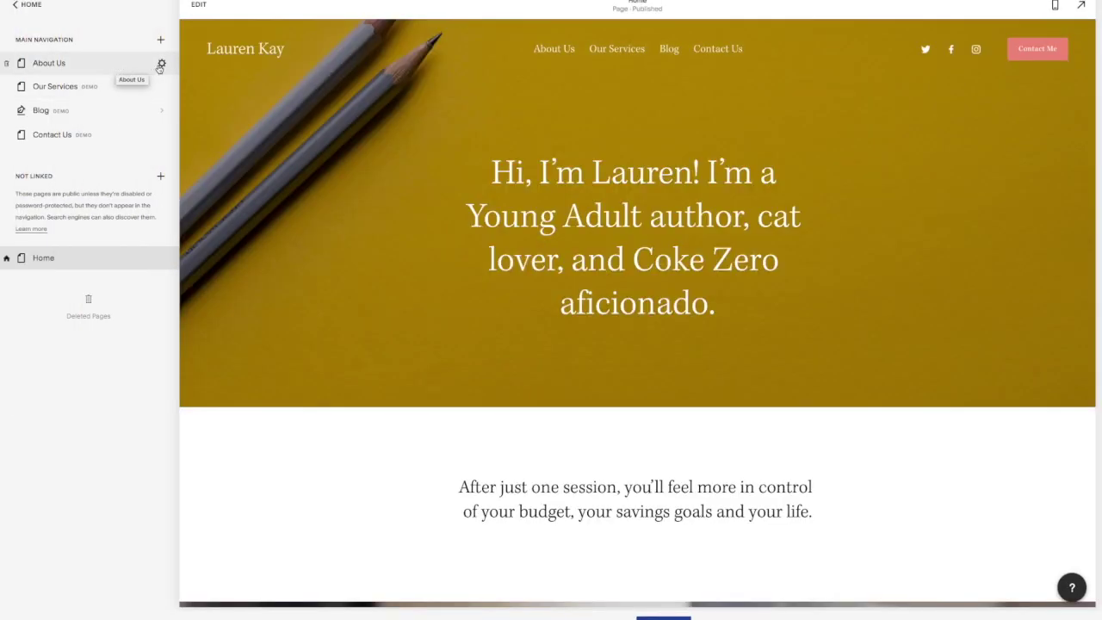
# Change the About Us page's page title and navigation title to "About Me" and shorten its URL slug to /about
pyautogui.click(162, 65)
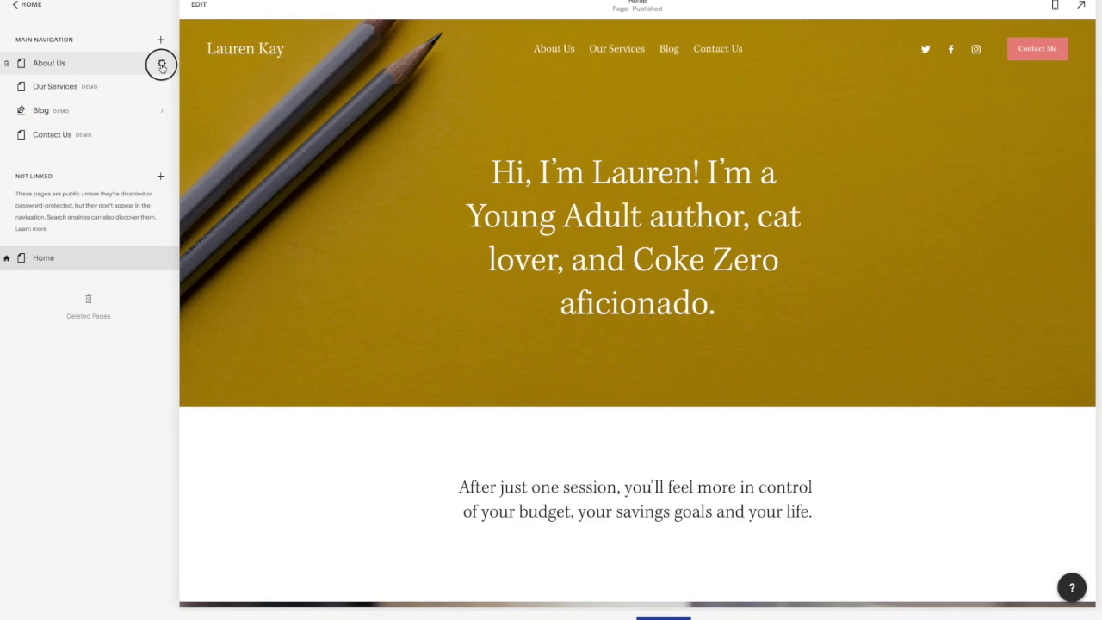
pyautogui.press('BackSpace')
pyautogui.press('BackSpace')
pyautogui.write('Me')
pyautogui.click(541, 337)
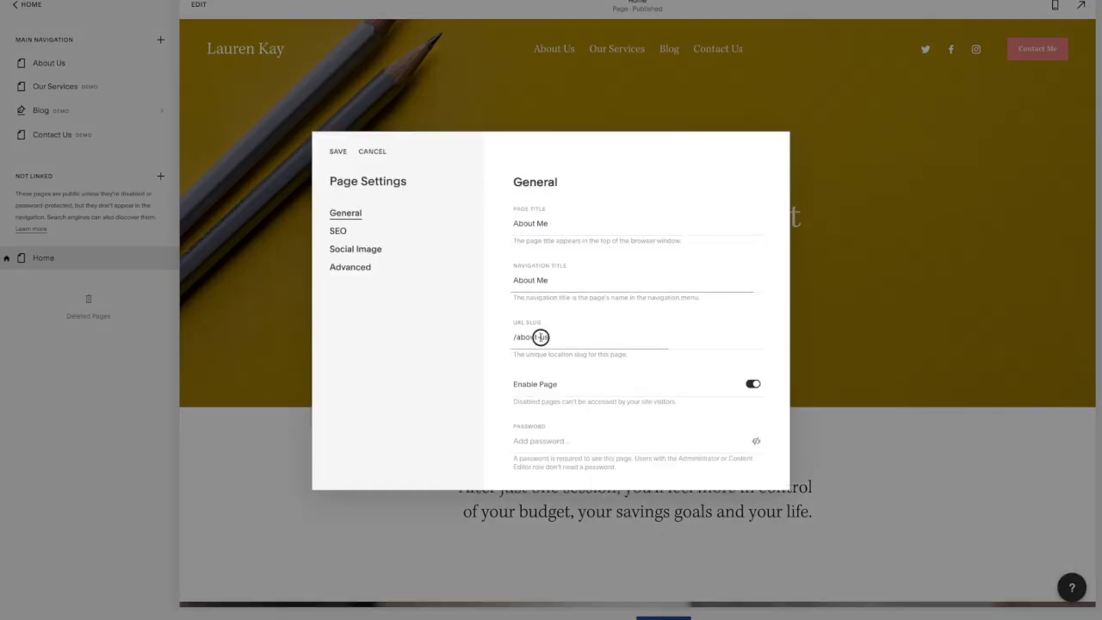
pyautogui.press('BackSpace')
pyautogui.press('BackSpace')
pyautogui.press('BackSpace')
pyautogui.scroll(-1, 575, 337)
pyautogui.click(336, 153)
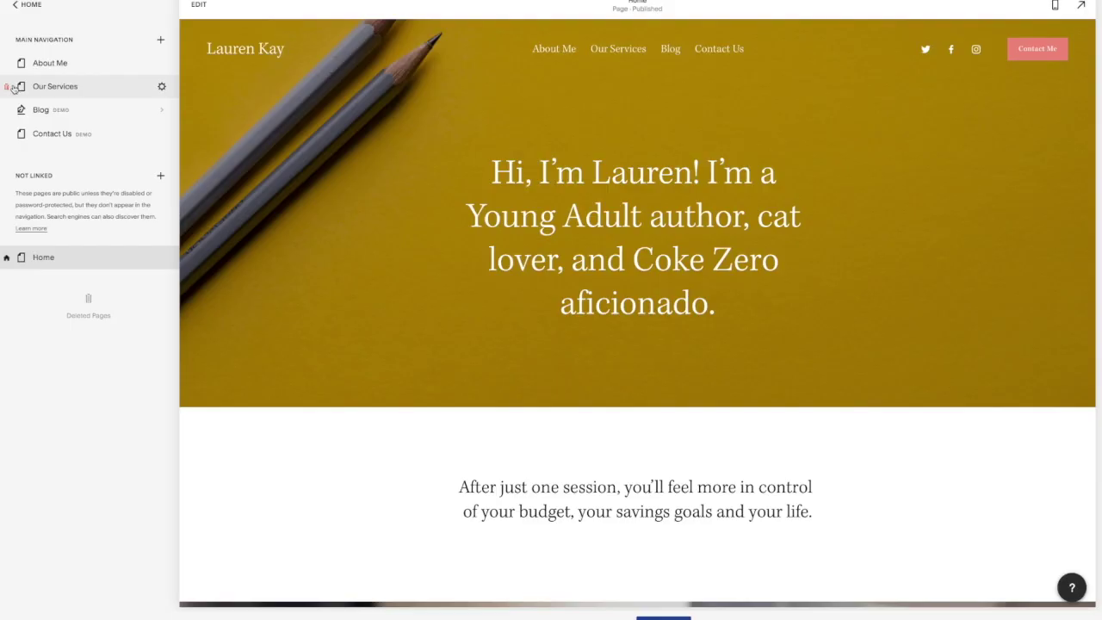
# Delete the Our Services page from the main navigation
pyautogui.click(6, 86)
pyautogui.press('Return')
# Open the About Me page for editing and change its main heading to "About Me"
pyautogui.click(80, 69)
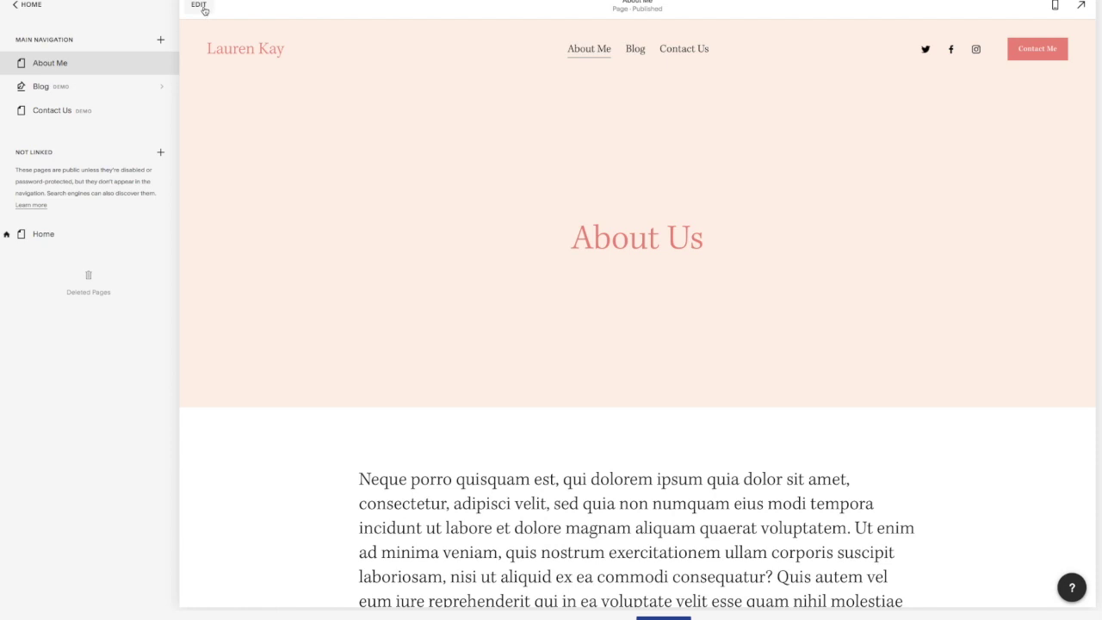
pyautogui.click(204, 10)
pyautogui.doubleClick(648, 252)
pyautogui.write('Me')
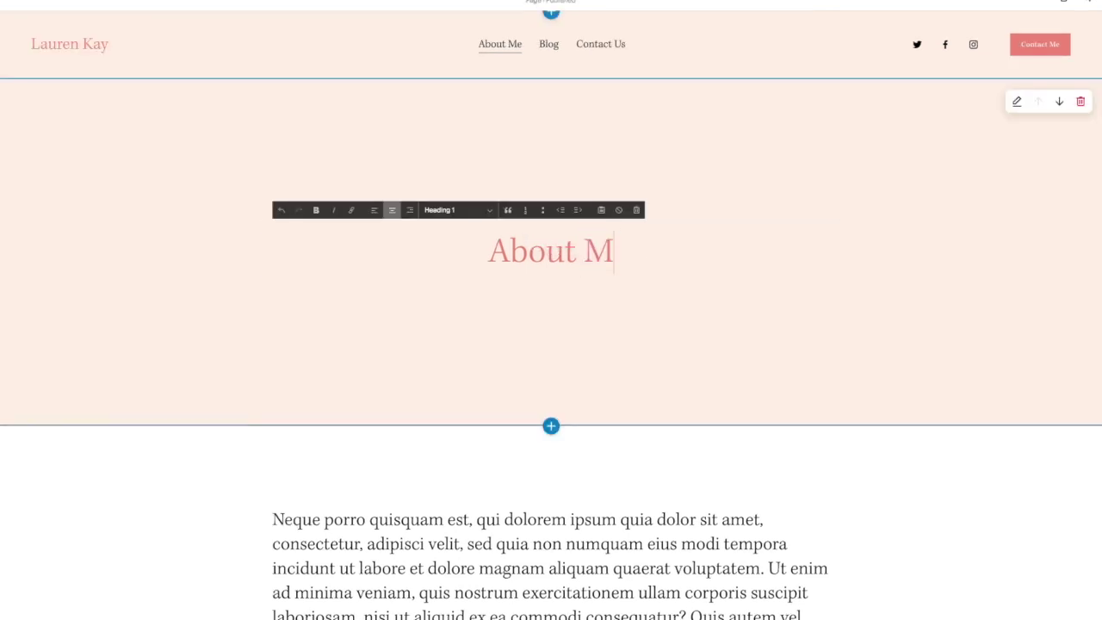
# Search the free stock images for "about" and set the photo of a notebook and mug on a wooden table as the heading section's background
pyautogui.click(1017, 101)
pyautogui.click(1017, 109)
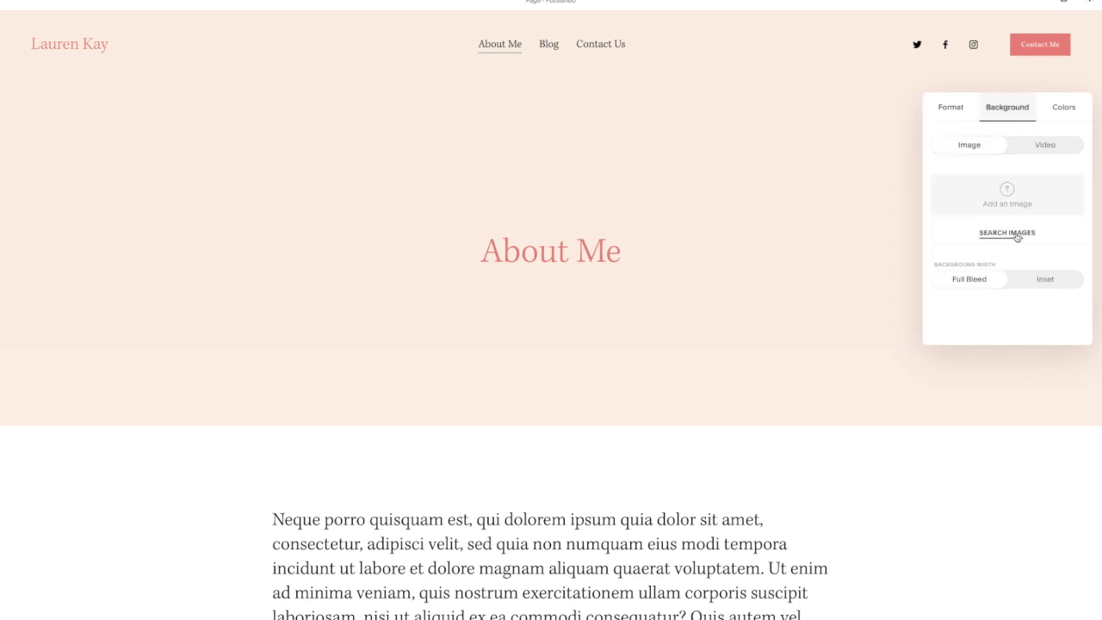
pyautogui.click(1019, 234)
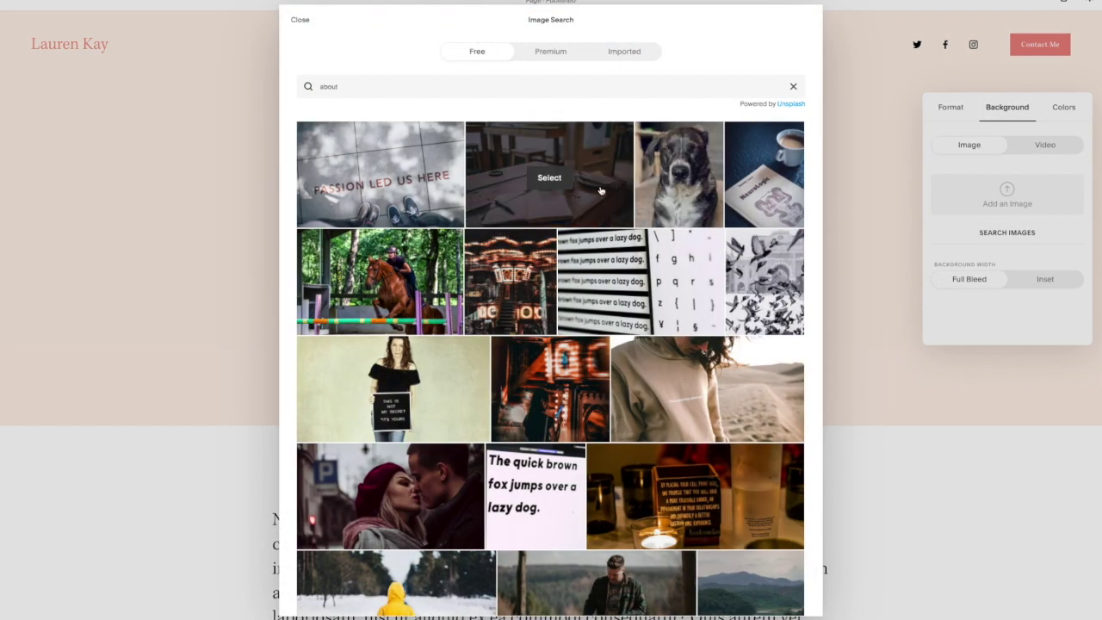
pyautogui.click(551, 176)
pyautogui.click(688, 369)
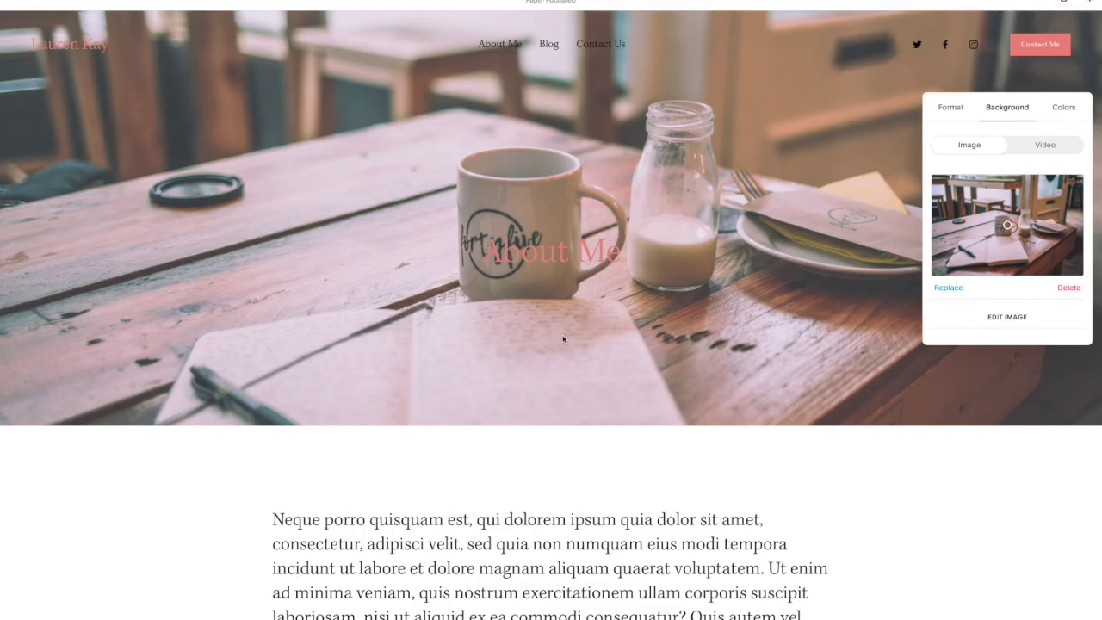
# Apply the White Minimal color theme to the About Me heading section and set its background overlay opacity to 37%
pyautogui.click(1061, 113)
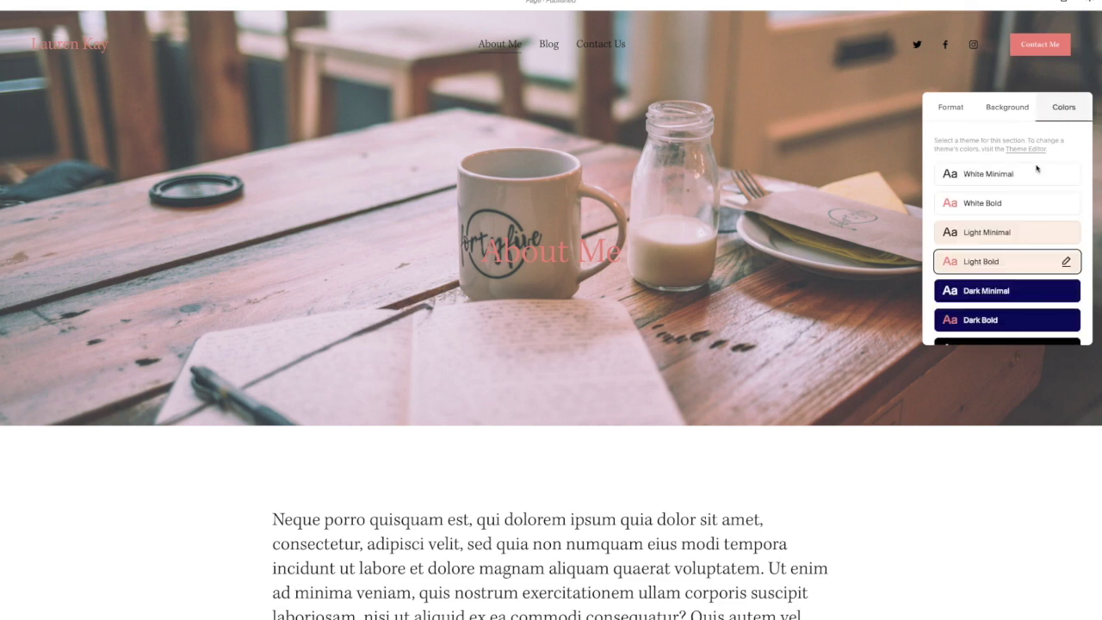
pyautogui.click(1066, 174)
pyautogui.click(1008, 107)
pyautogui.scroll(-2, 962, 310)
pyautogui.moveTo(954, 333); pyautogui.dragTo(980, 333)
# Replace the placeholder paragraphs below the heading section with the author's pasted bio and format all of it as Heading 3
pyautogui.scroll(-3, 689, 267)
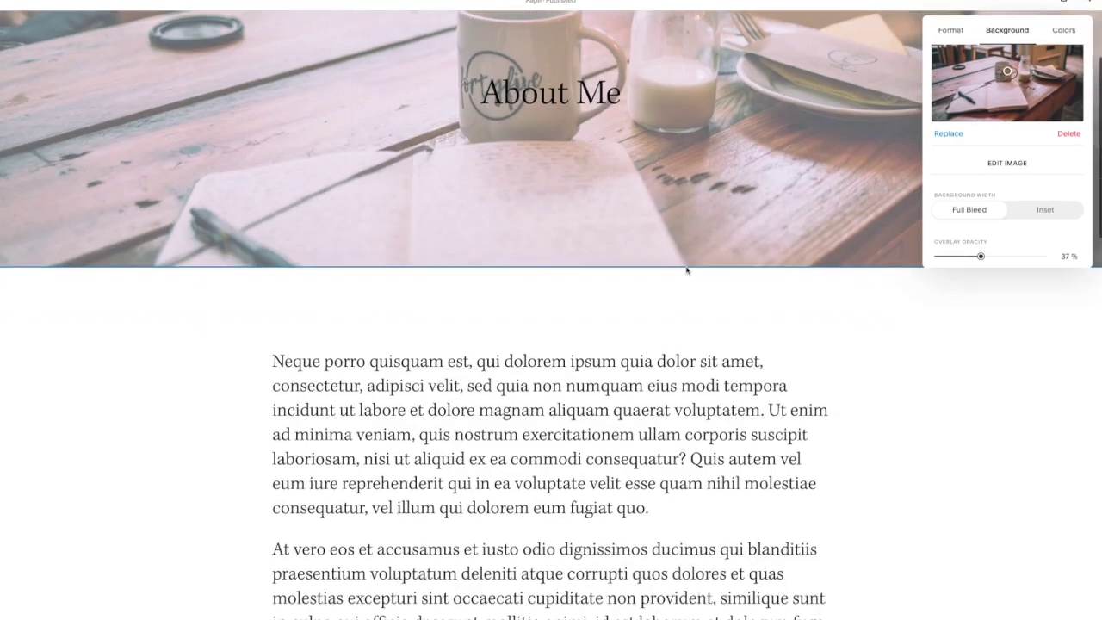
pyautogui.click(568, 396)
pyautogui.press('super+a')
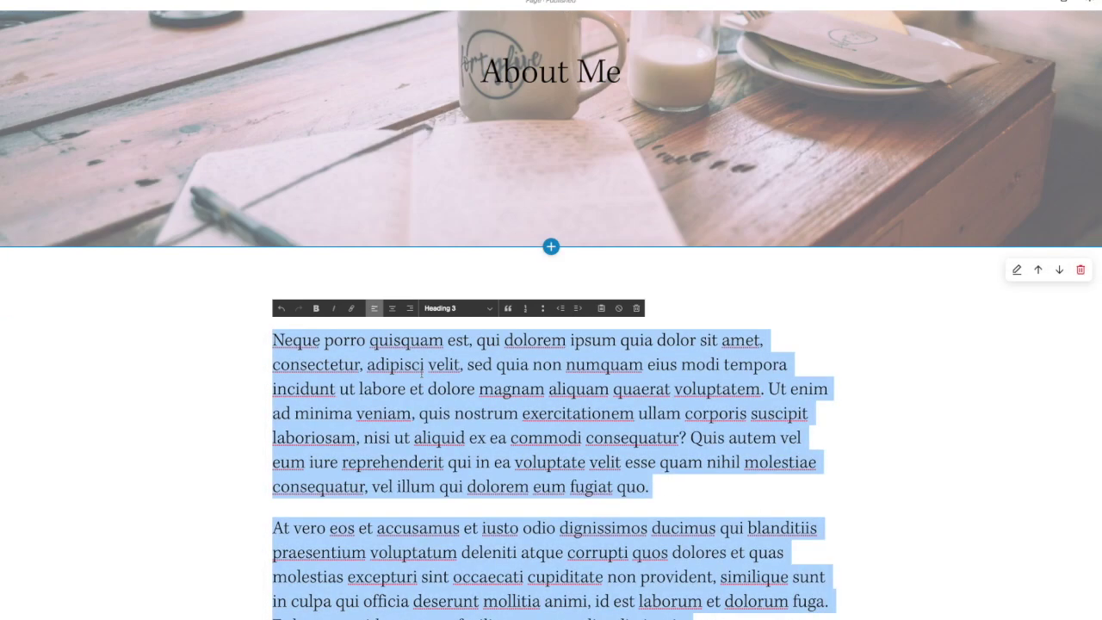
pyautogui.press('super+v')
pyautogui.press('super+a')
pyautogui.click(457, 23)
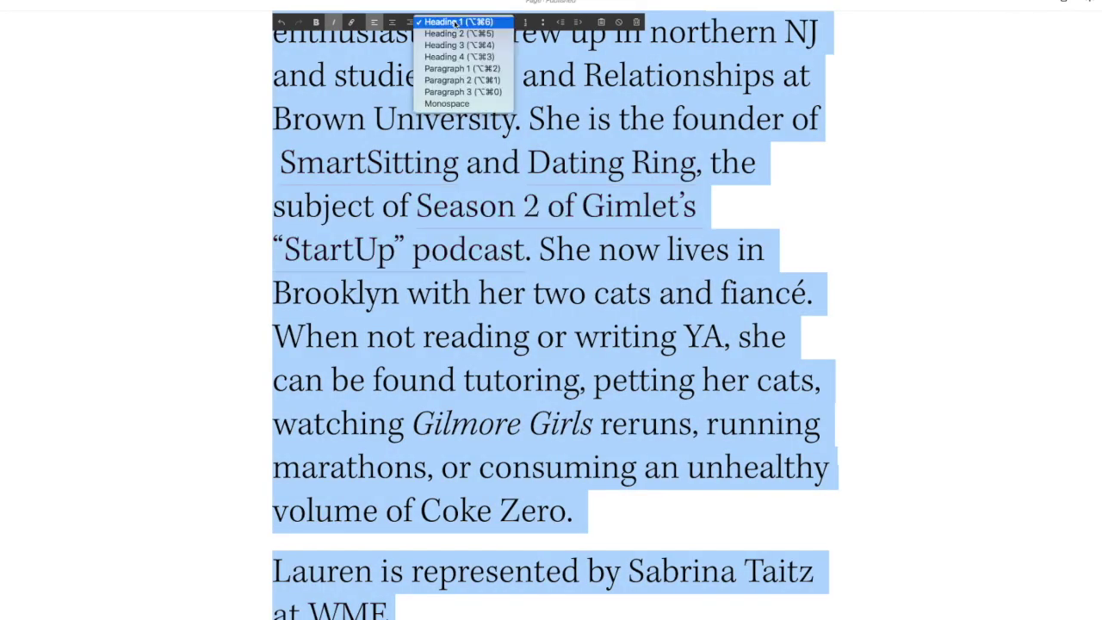
pyautogui.click(462, 68)
pyautogui.scroll(5, 624, 103)
pyautogui.scroll(-1, 623, 101)
pyautogui.click(456, 204)
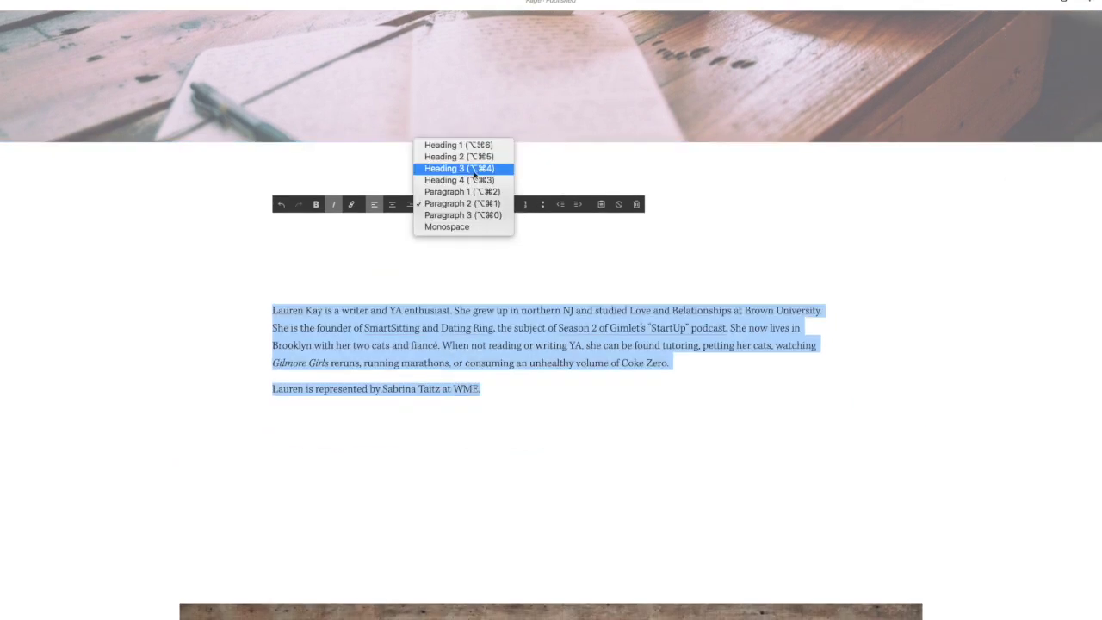
pyautogui.click(470, 171)
pyautogui.click(160, 327)
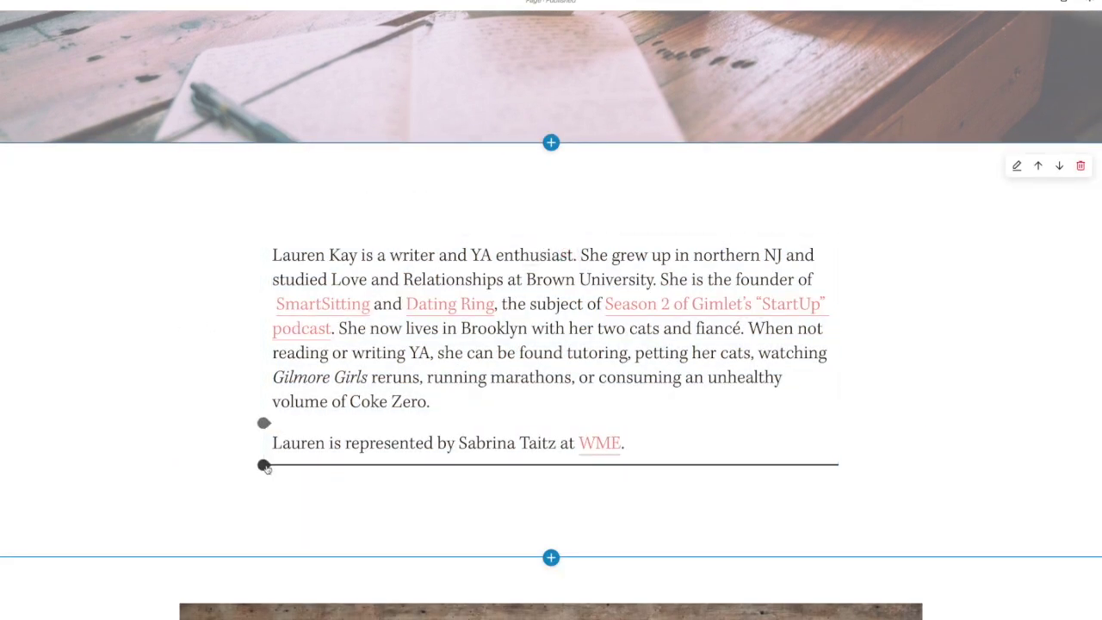
# Insert an image block below the bio text and upload the author portrait cropped.png into it
pyautogui.click(264, 465)
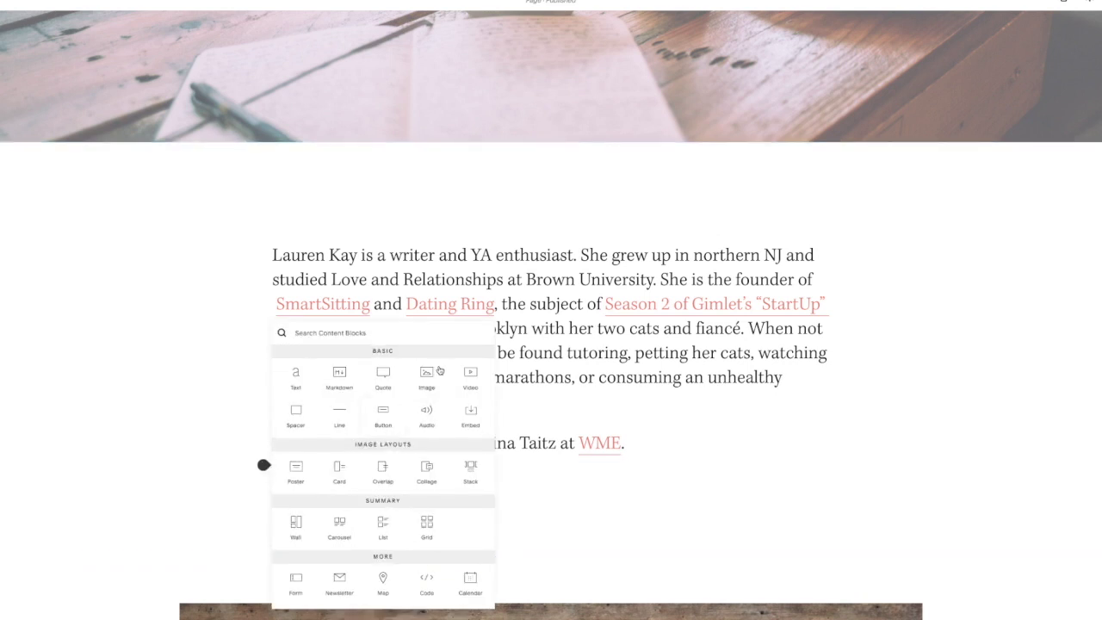
pyautogui.click(427, 379)
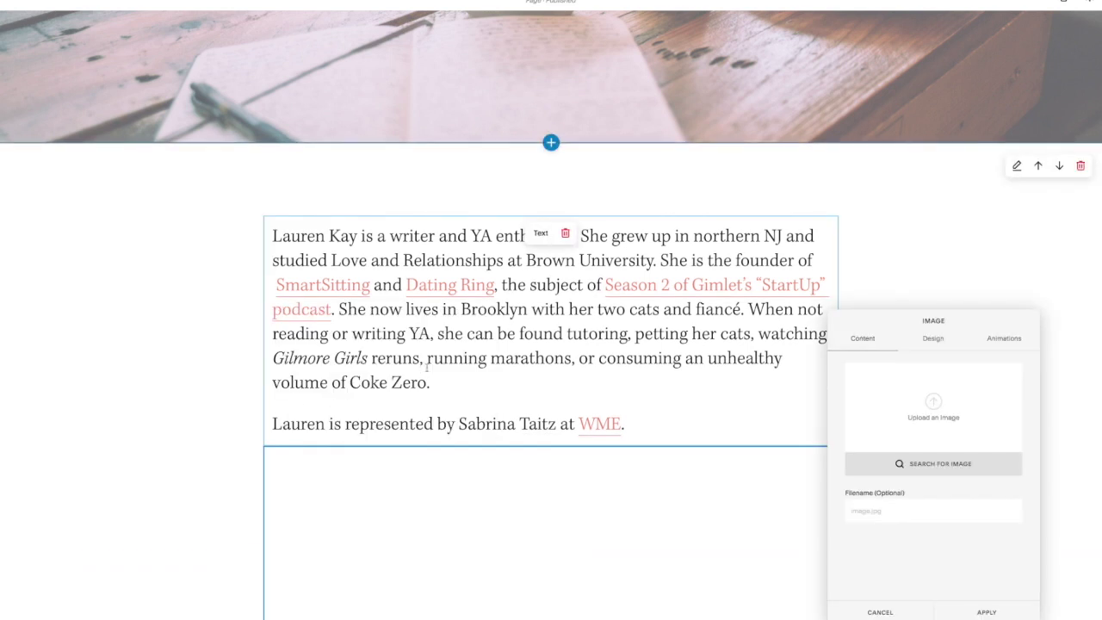
pyautogui.click(936, 426)
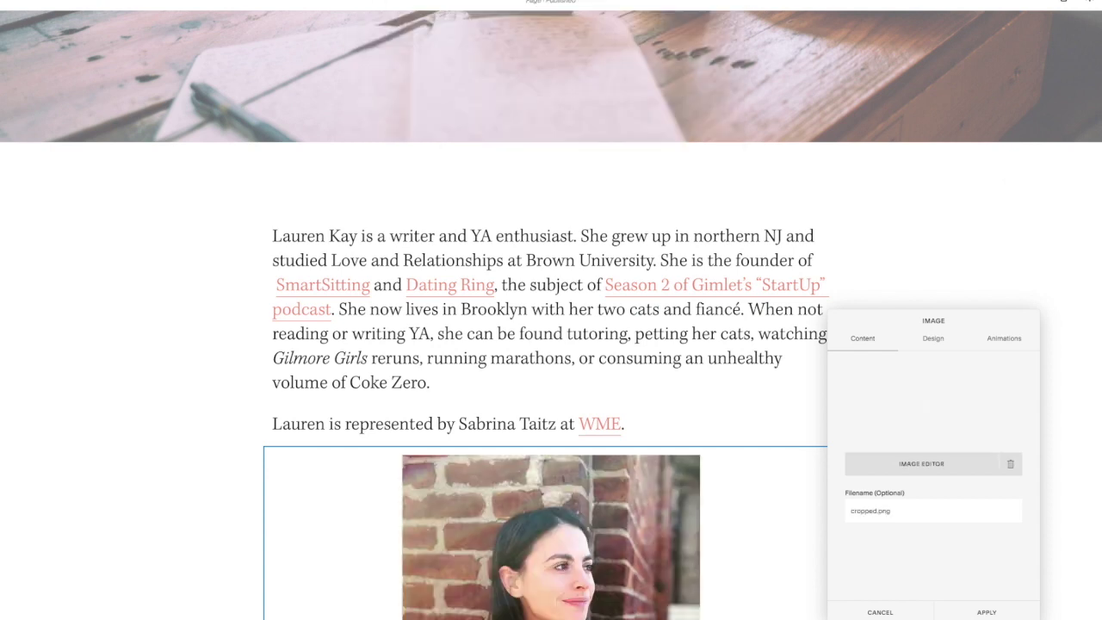
pyautogui.click(992, 611)
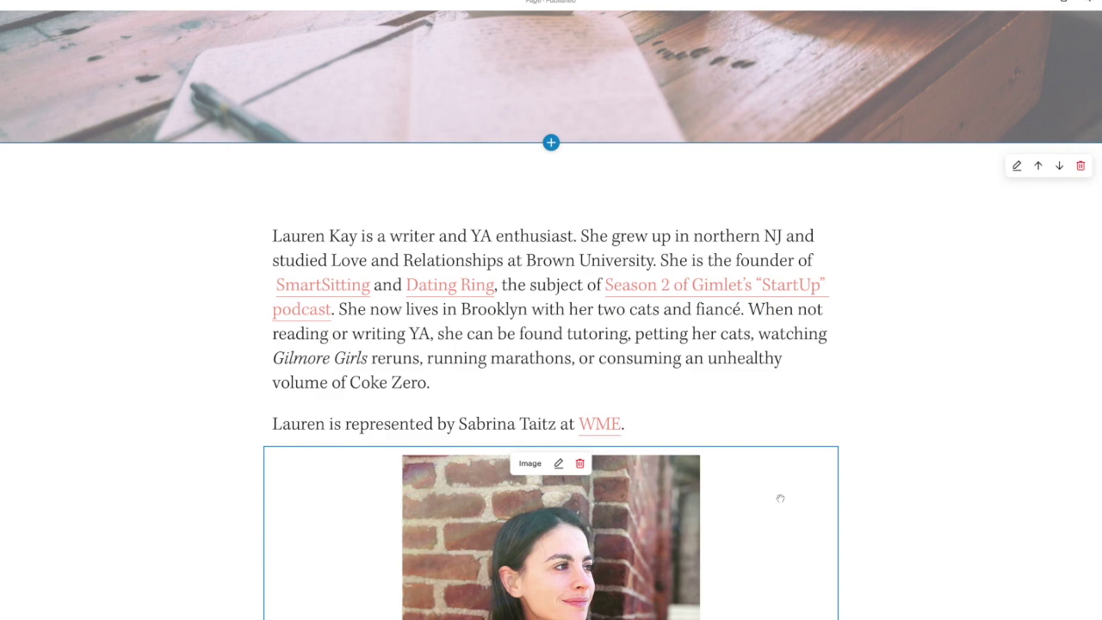
# Arrange the portrait and bio side by side, trying the portrait on the right and settling on the left
pyautogui.moveTo(781, 499); pyautogui.dragTo(220, 265)
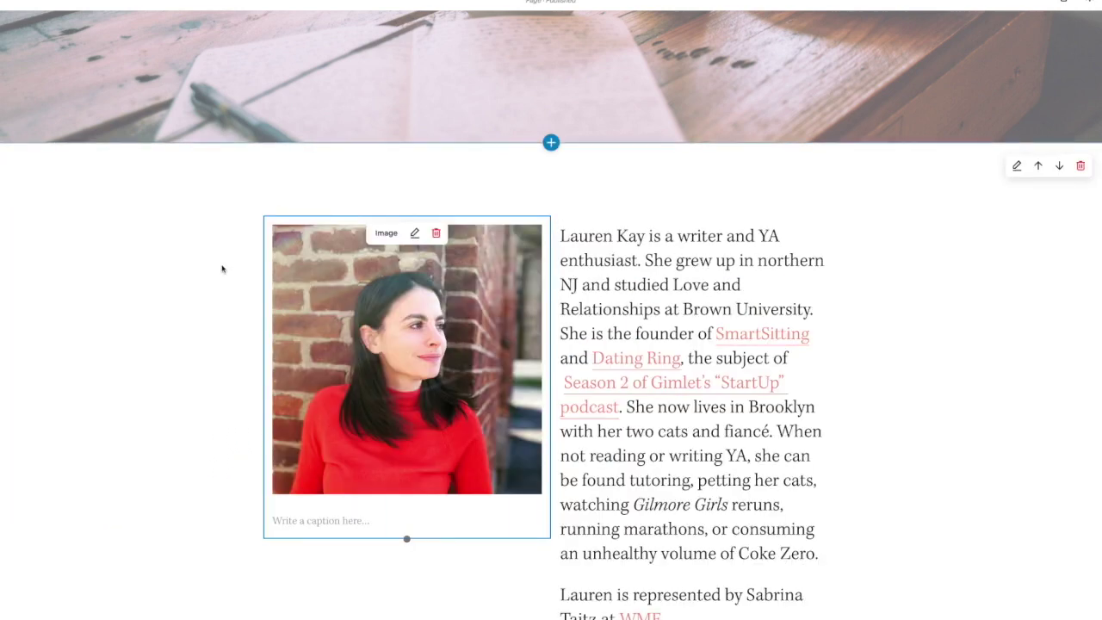
pyautogui.scroll(-1, 804, 448)
pyautogui.moveTo(665, 166); pyautogui.dragTo(241, 236)
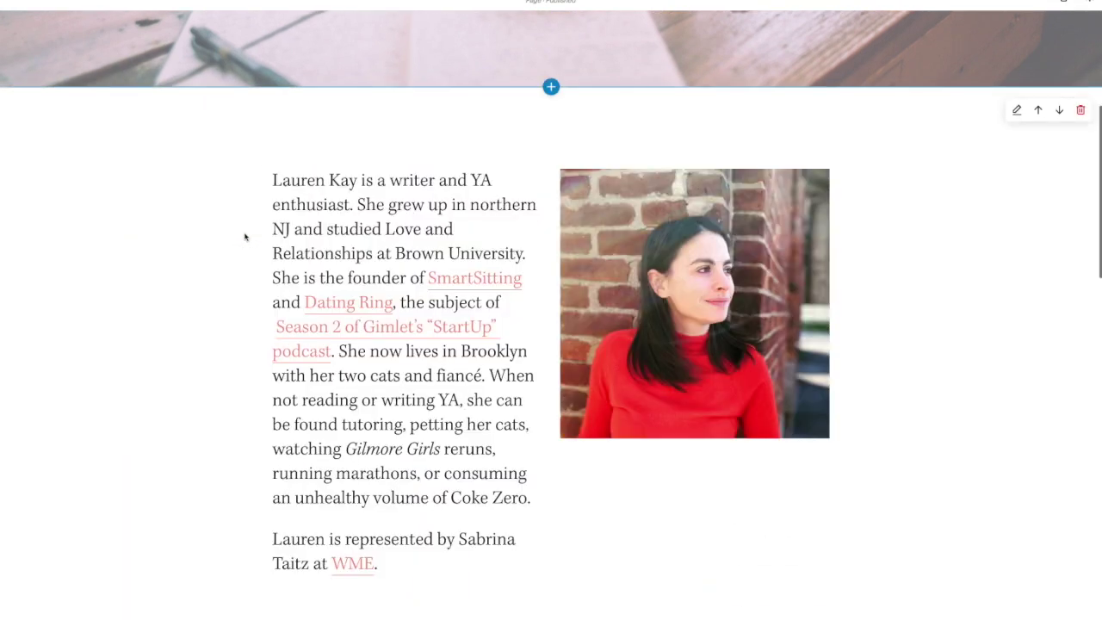
pyautogui.moveTo(675, 164); pyautogui.dragTo(248, 291)
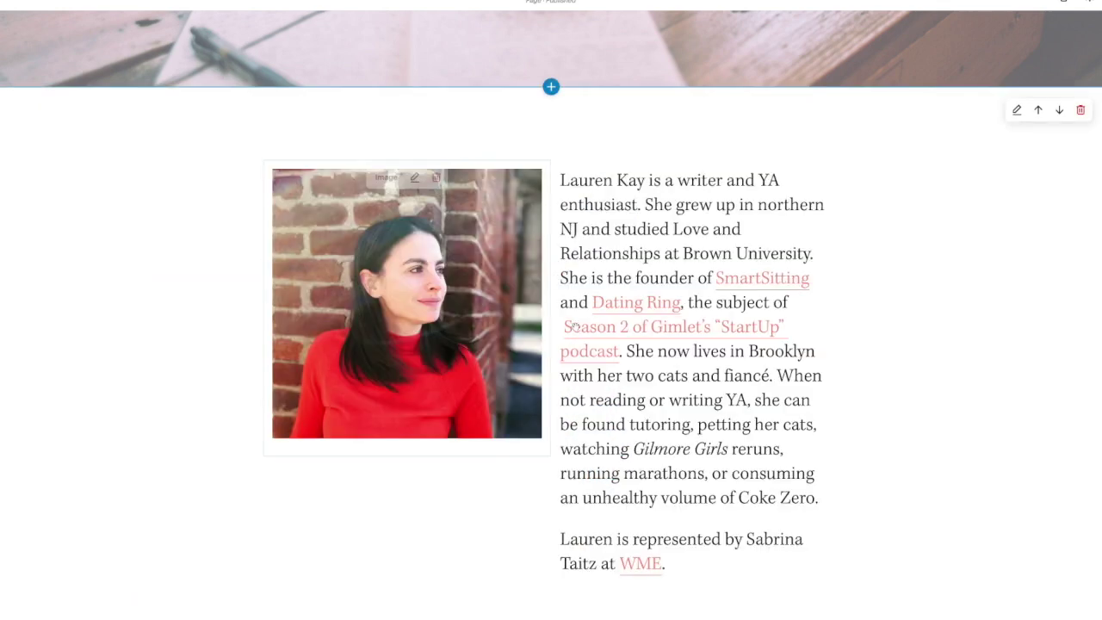
# Remove the section with the template's large portrait photo below the bio and save the About Me page
pyautogui.scroll(-5, 614, 339)
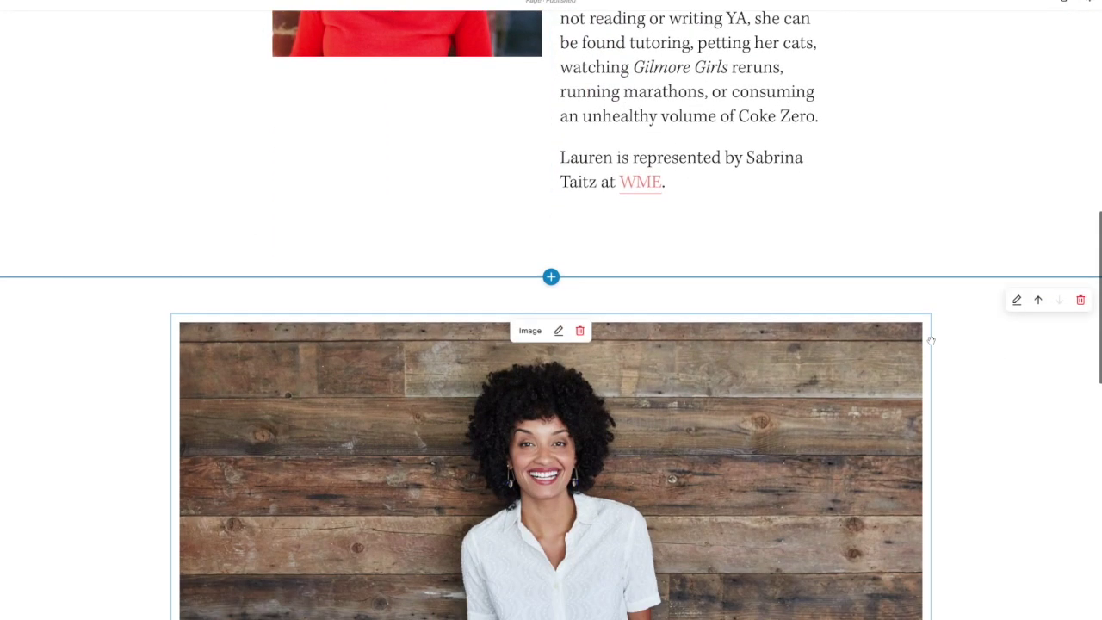
pyautogui.click(1081, 300)
pyautogui.click(591, 343)
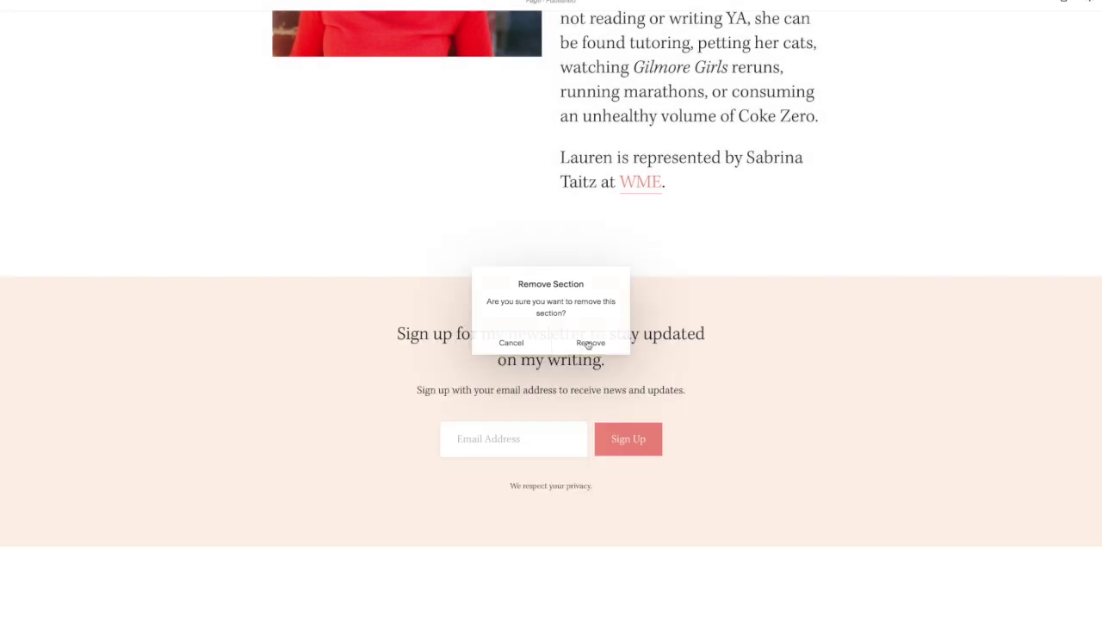
pyautogui.scroll(-4, 700, 328)
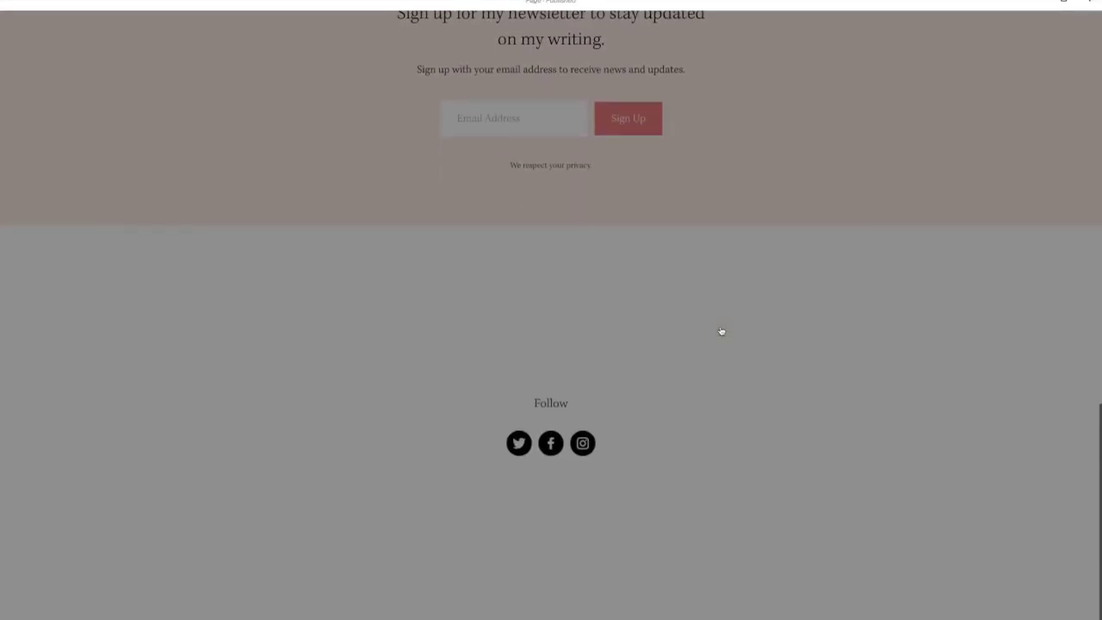
pyautogui.scroll(10, 721, 330)
pyautogui.click(26, 17)
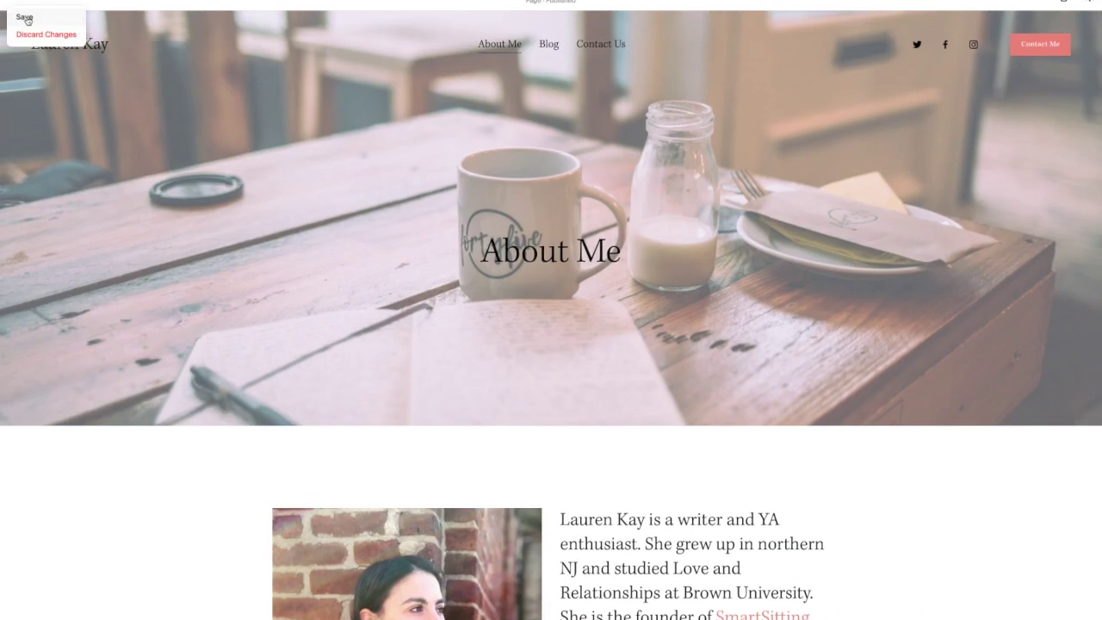
pyautogui.click(26, 17)
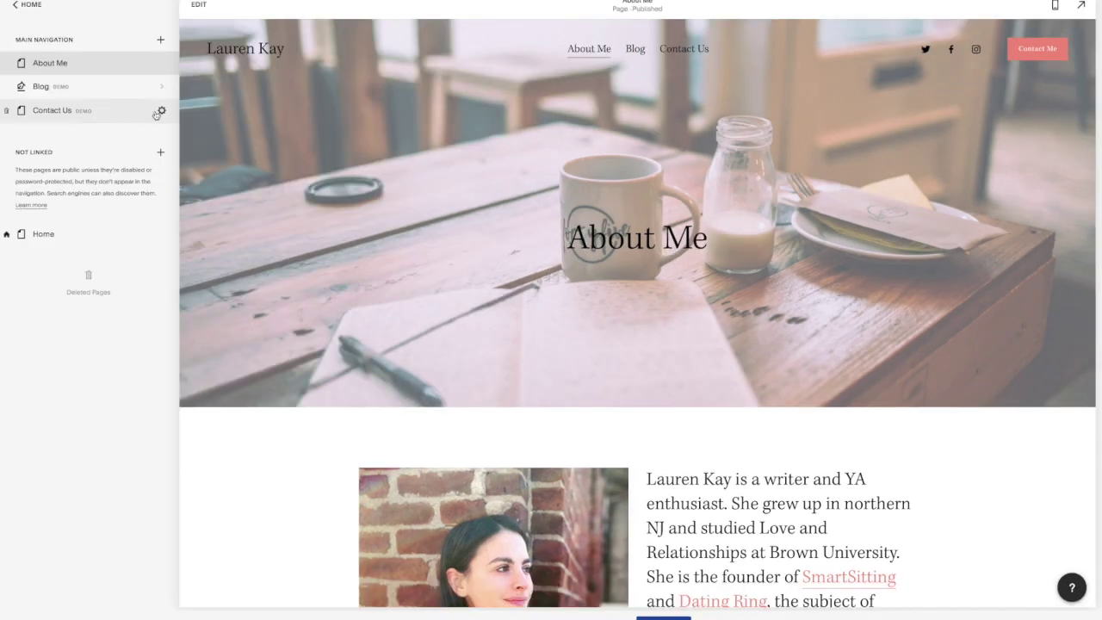
# Change the Contact Us page's page title and navigation title to "Contact Me" and shorten its URL slug to /contact
pyautogui.click(162, 112)
pyautogui.moveTo(545, 222); pyautogui.dragTo(568, 223)
pyautogui.write('Me')
pyautogui.moveTo(545, 281); pyautogui.dragTo(584, 282)
pyautogui.write('Me')
pyautogui.moveTo(544, 336); pyautogui.dragTo(569, 338)
pyautogui.press('BackSpace')
pyautogui.scroll(-2, 559, 335)
pyautogui.click(338, 154)
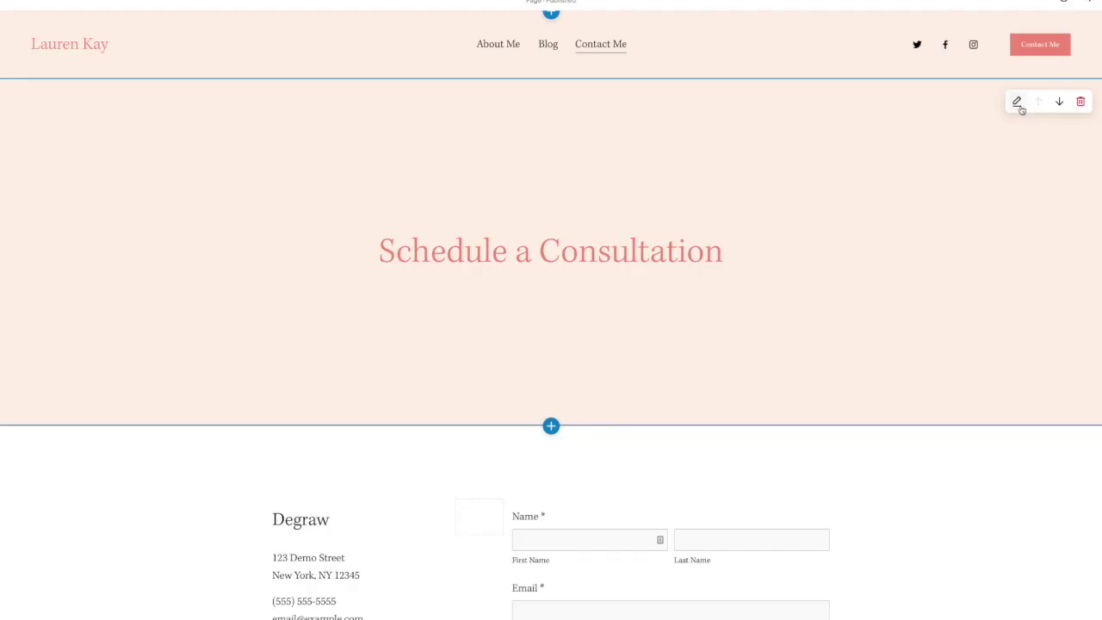
# Search the free stock images for "contact" and set the photo of hands holding a phone over a laptop as the Contact page's top background
pyautogui.click(1020, 105)
pyautogui.click(1013, 109)
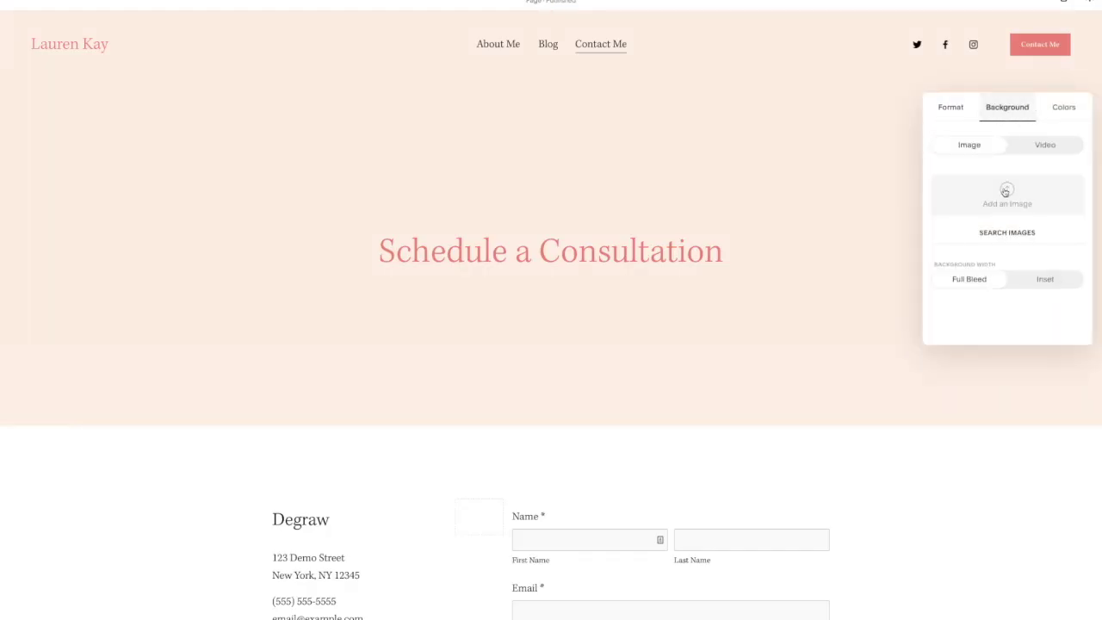
pyautogui.click(1019, 231)
pyautogui.write('contect')
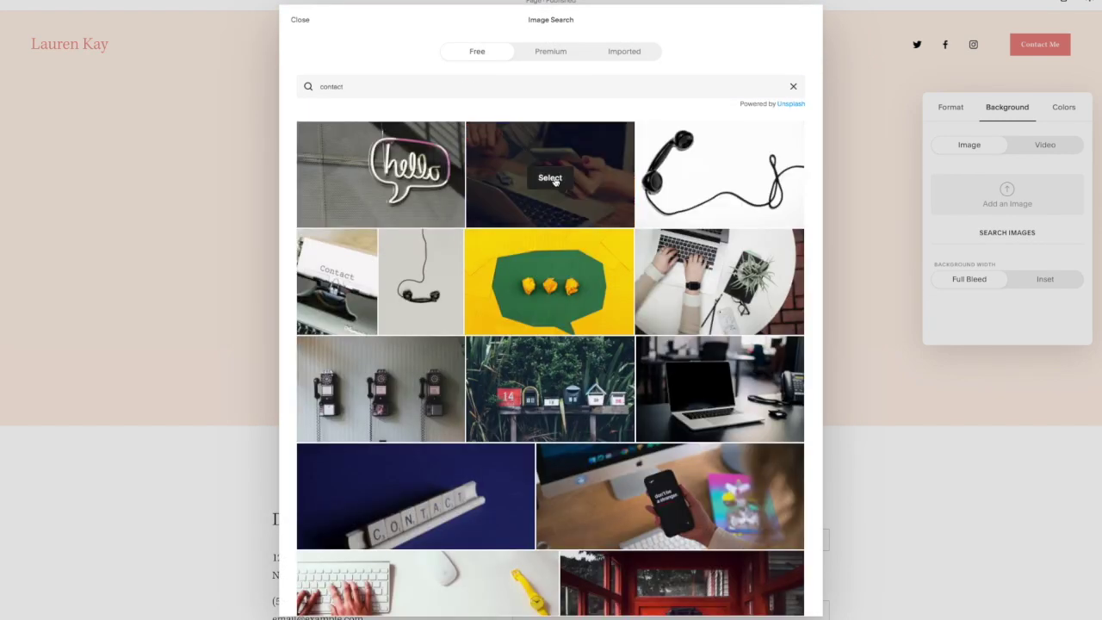
pyautogui.click(552, 176)
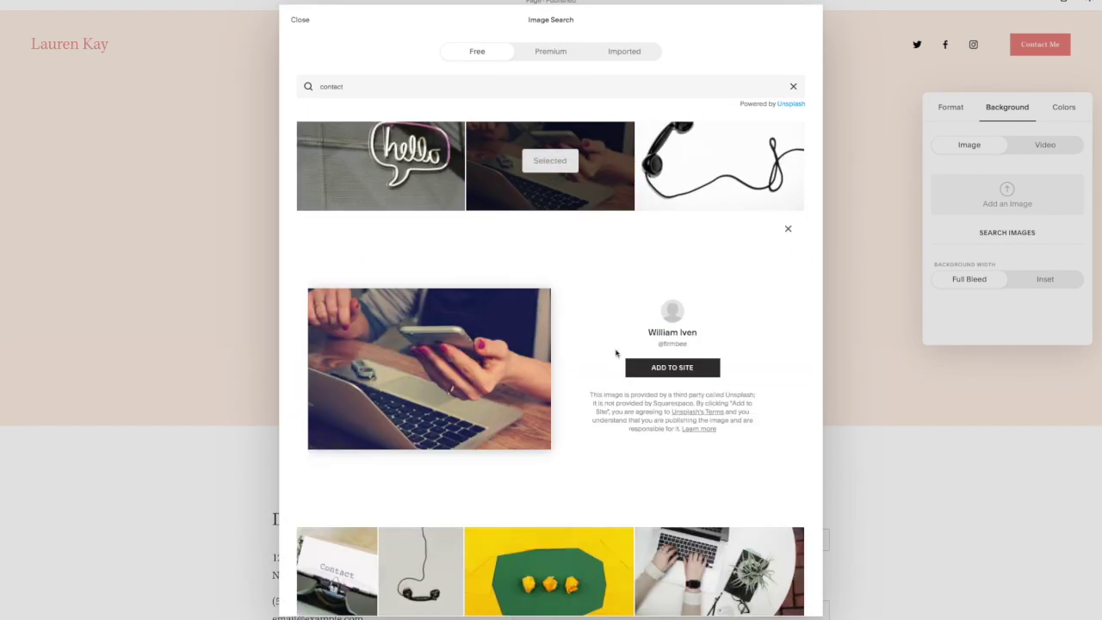
pyautogui.click(674, 368)
# Apply a color theme with black text to the Contact page's top section and lighten its background image with the overlay opacity
pyautogui.click(1062, 107)
pyautogui.click(1008, 107)
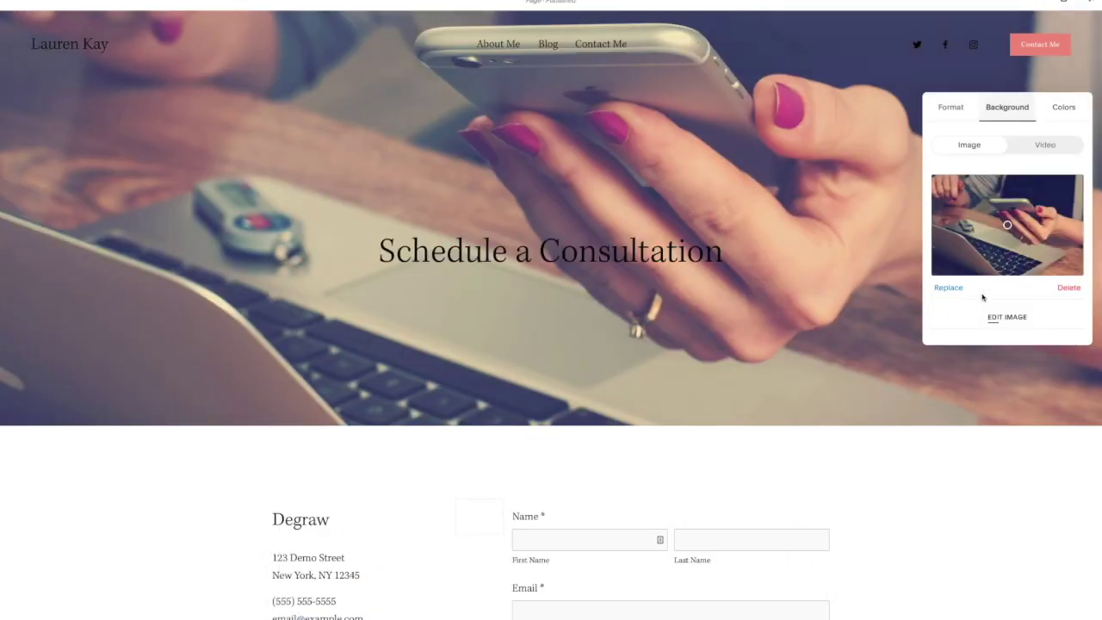
pyautogui.scroll(-2, 987, 327)
pyautogui.moveTo(986, 332); pyautogui.dragTo(991, 332)
pyautogui.click(758, 207)
# Delete the Degraw address text block and the social links block beside the contact form
pyautogui.scroll(-3, 766, 205)
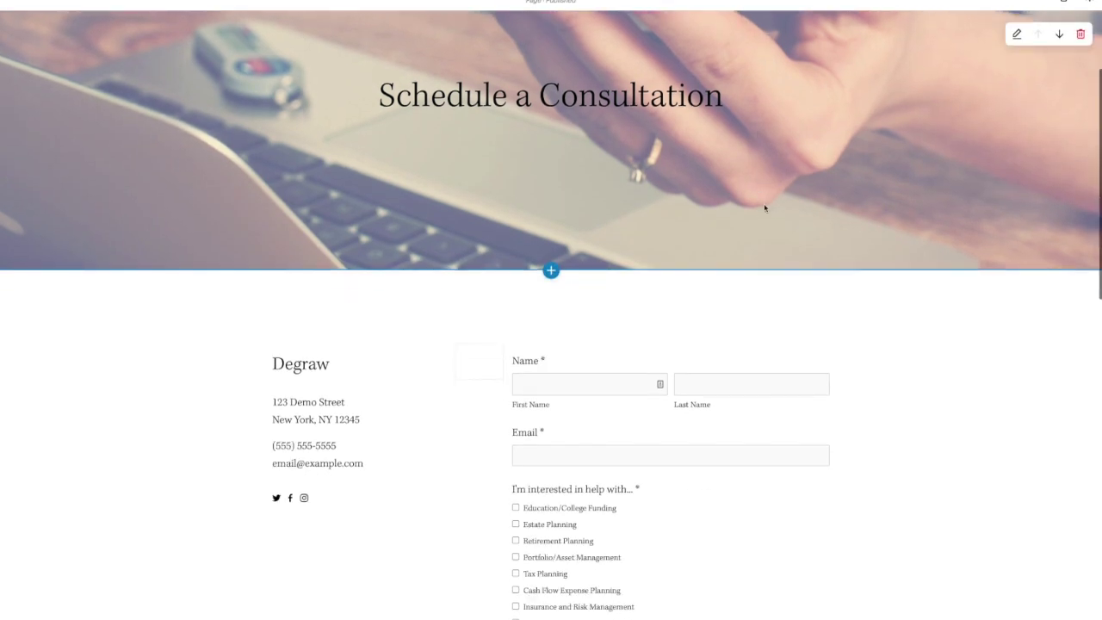
pyautogui.click(374, 361)
pyautogui.click(423, 369)
pyautogui.click(399, 362)
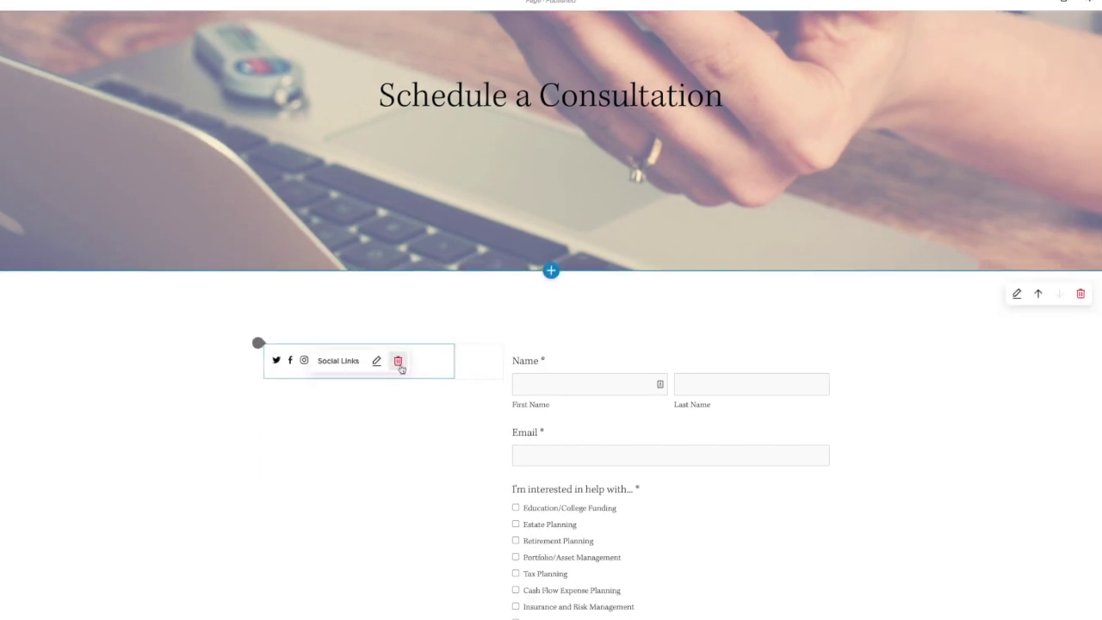
# Remove the "I'm interested in help with..." field from the contact form and relabel the additional message field "Message"
pyautogui.click(470, 365)
pyautogui.scroll(-3, 399, 370)
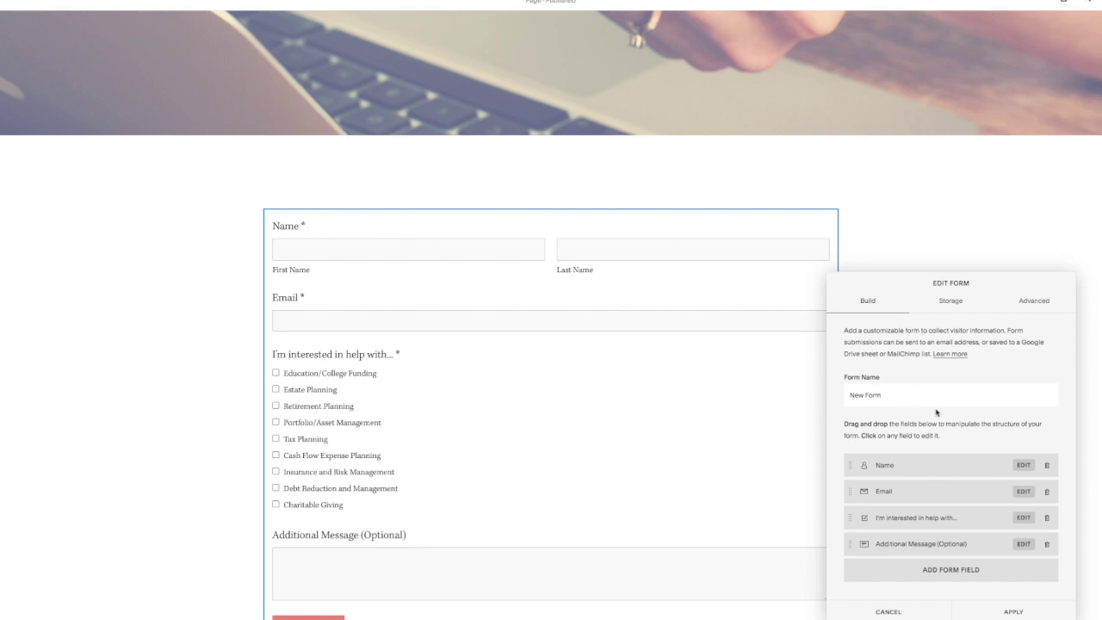
pyautogui.click(1042, 518)
pyautogui.click(1028, 543)
pyautogui.moveTo(910, 517); pyautogui.dragTo(1050, 531)
pyautogui.press('BackSpace')
pyautogui.press('BackSpace')
pyautogui.click(1020, 584)
# Connect Google Drive as the contact form's storage and allow Squarespace access to the Google account
pyautogui.click(951, 307)
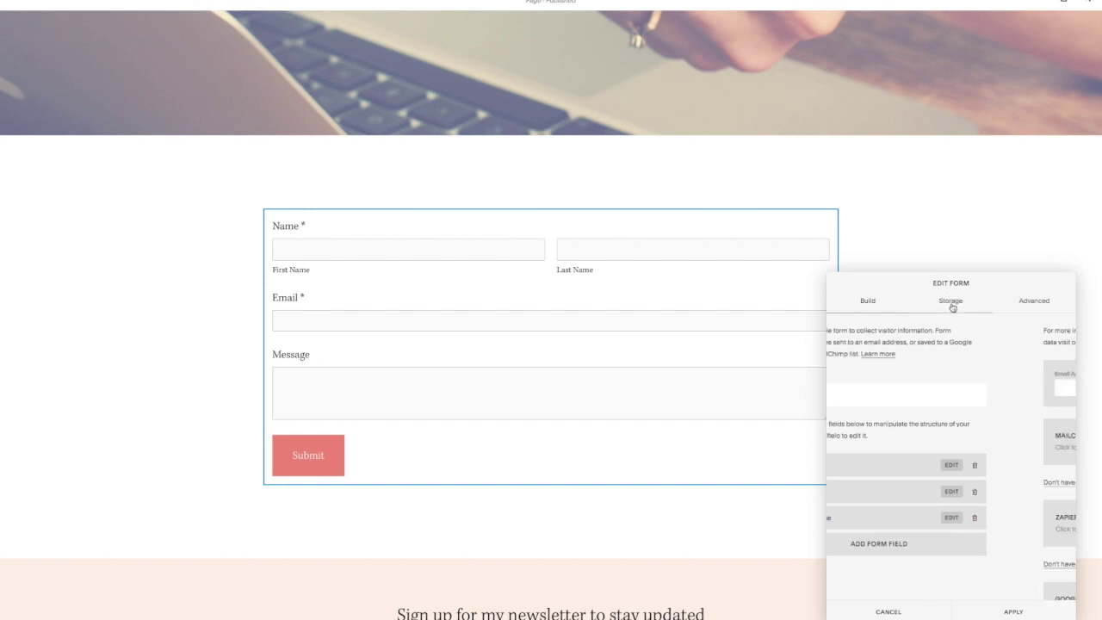
pyautogui.scroll(-2, 947, 347)
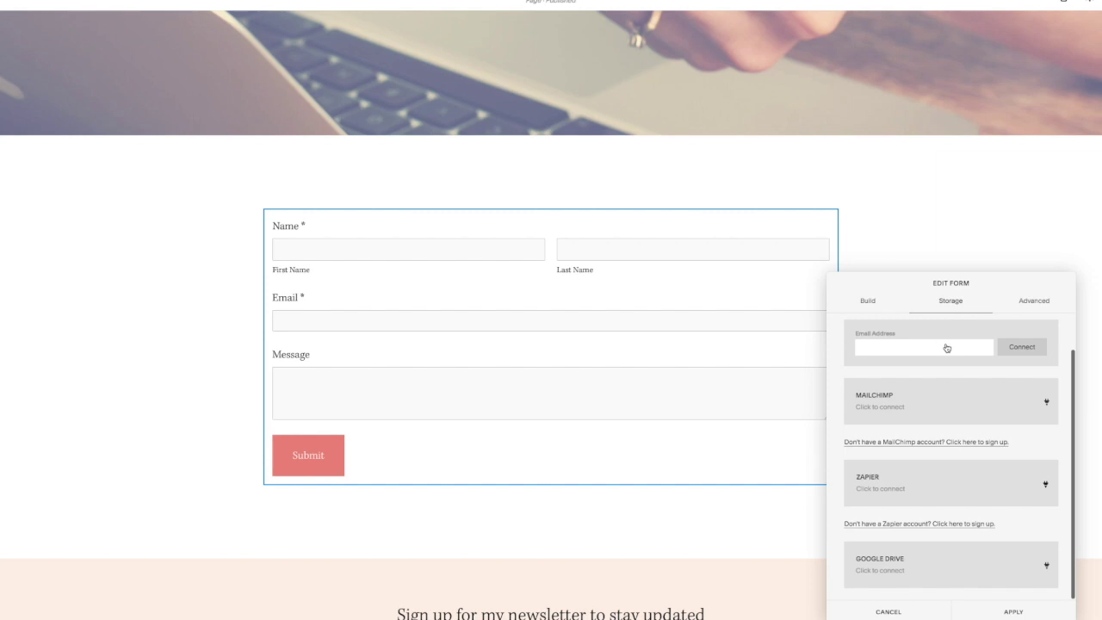
pyautogui.click(993, 566)
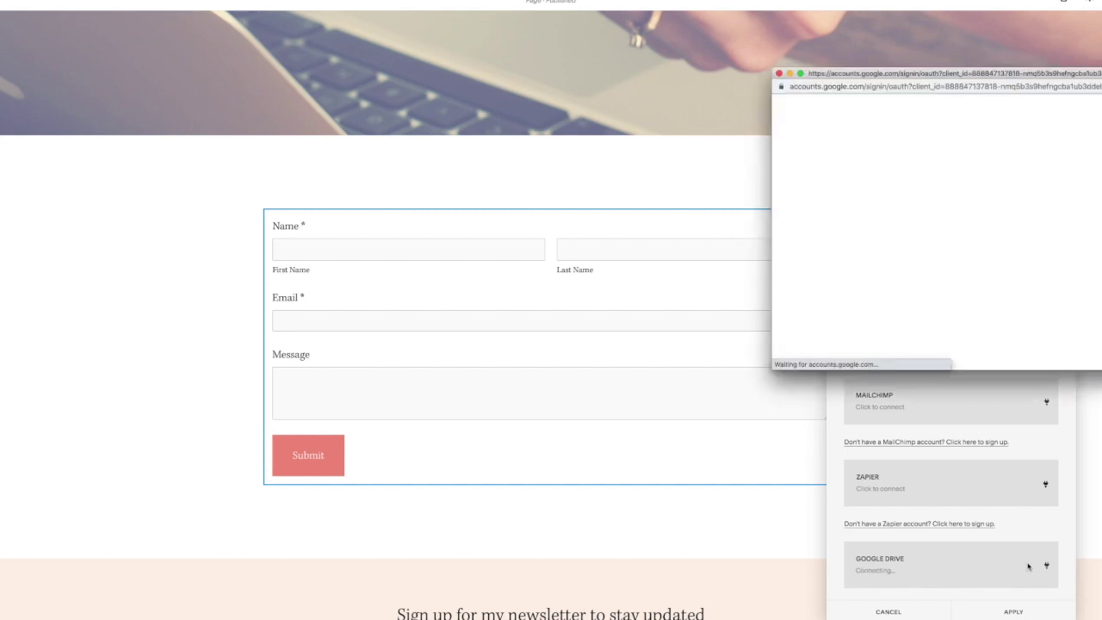
pyautogui.scroll(-4, 861, 195)
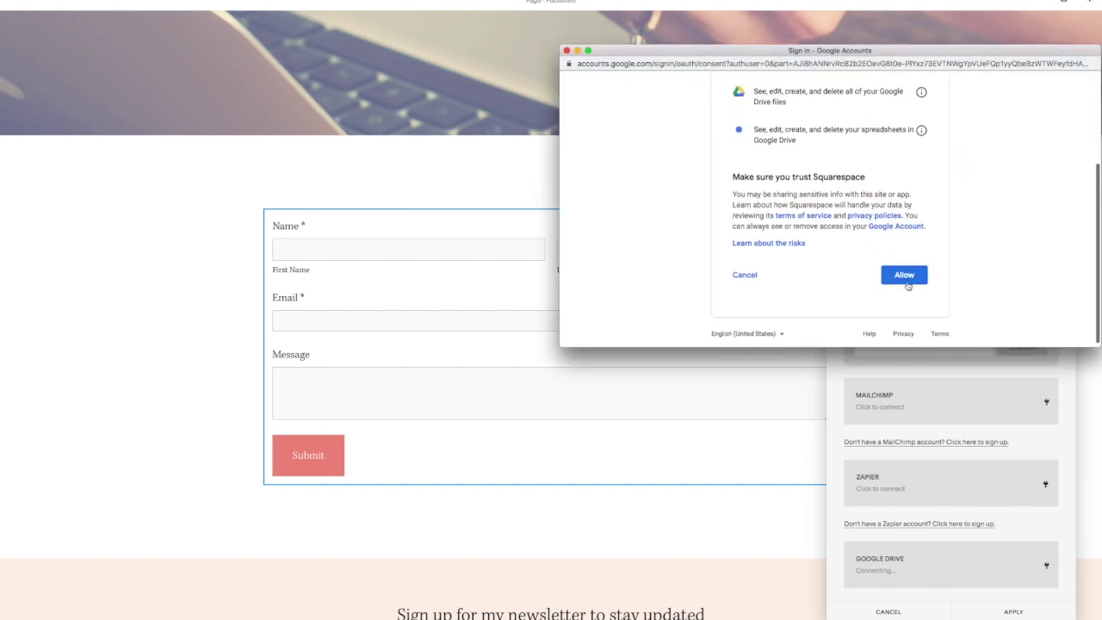
pyautogui.click(904, 301)
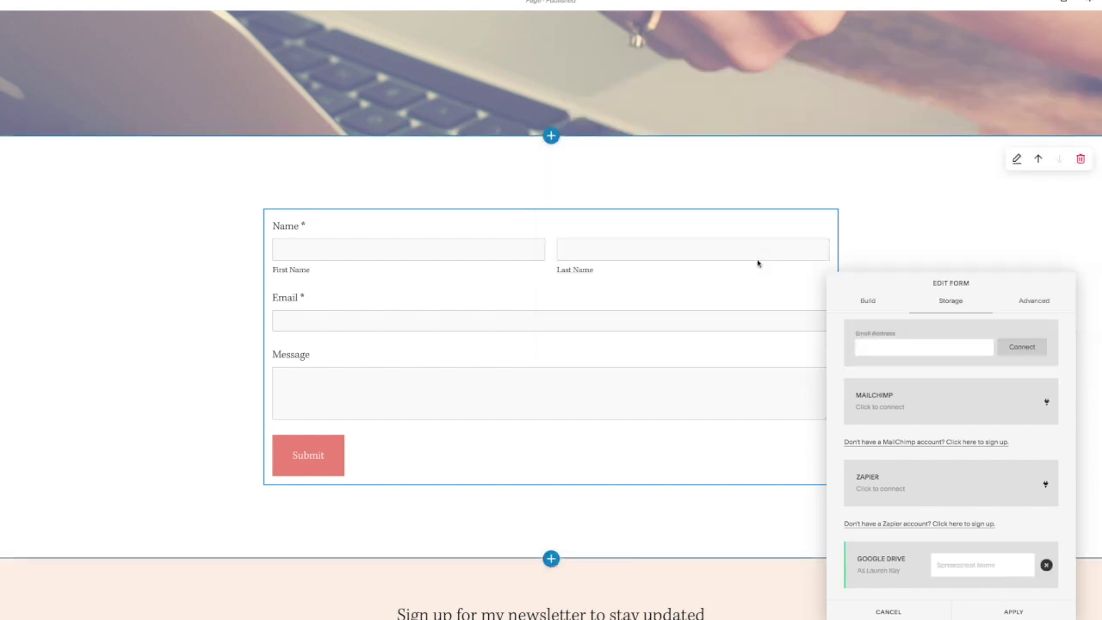
# Name the form's Google Drive spreadsheet "Squarespace Contact Form" and apply the form settings
pyautogui.click(1014, 612)
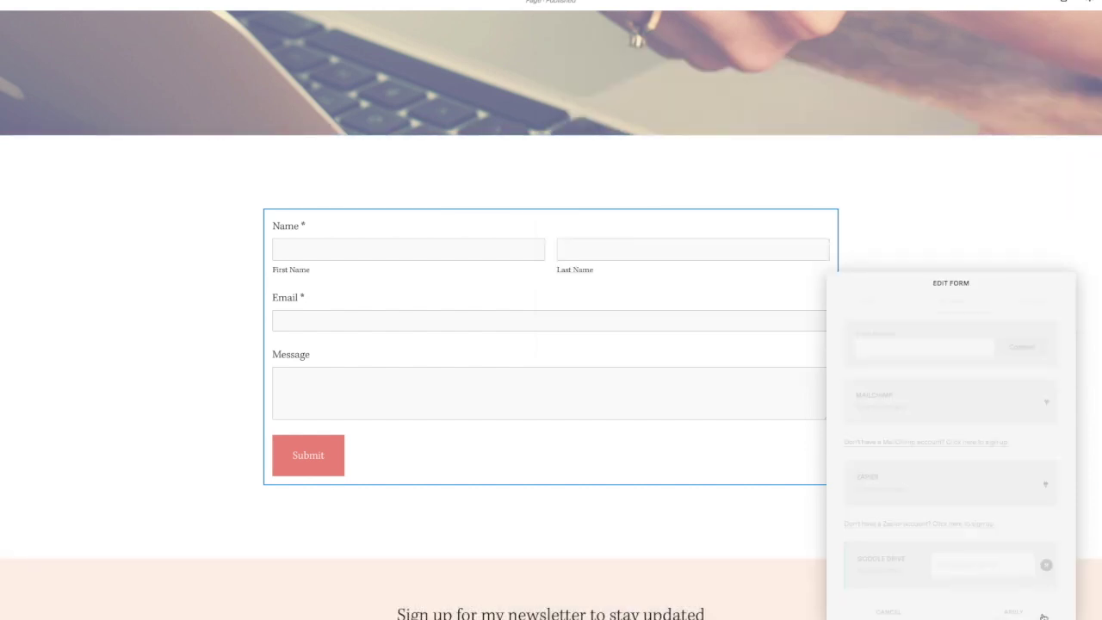
pyautogui.click(1016, 615)
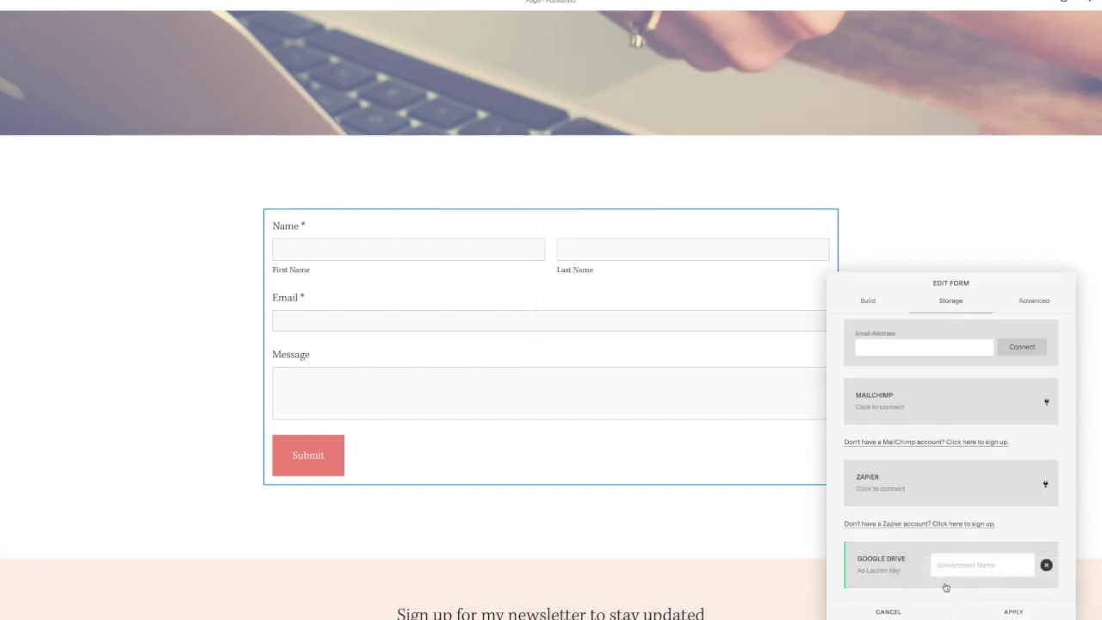
pyautogui.click(963, 566)
pyautogui.write('So')
pyautogui.write('uarespace Contact Form')
pyautogui.click(1013, 607)
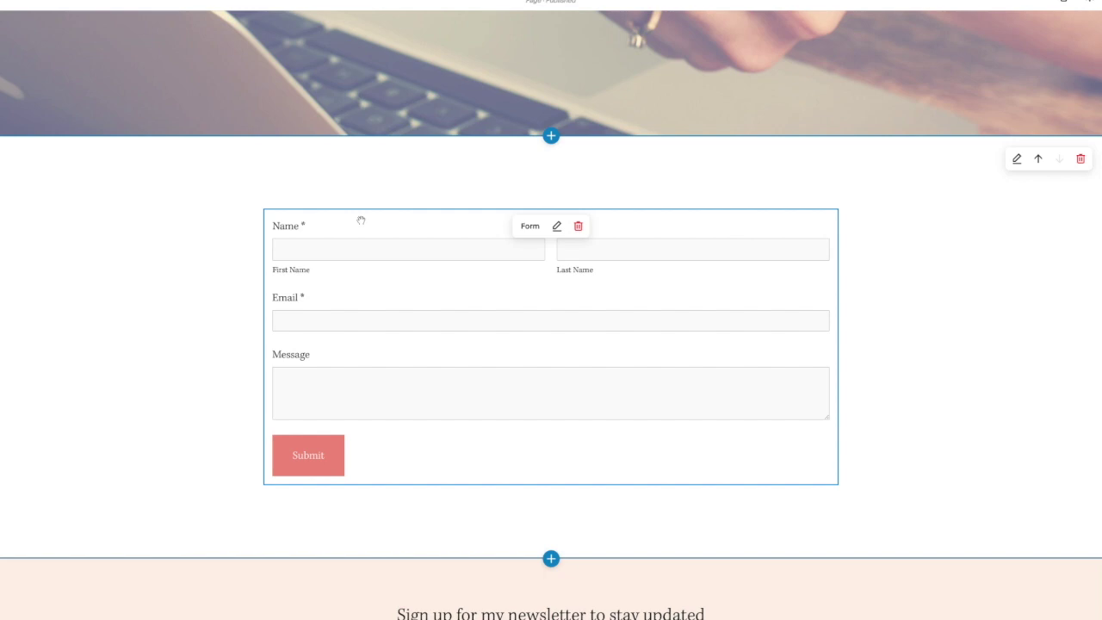
# Add a text block reading "I'd love to hear from you!" above the contact form and save the page
pyautogui.click(264, 209)
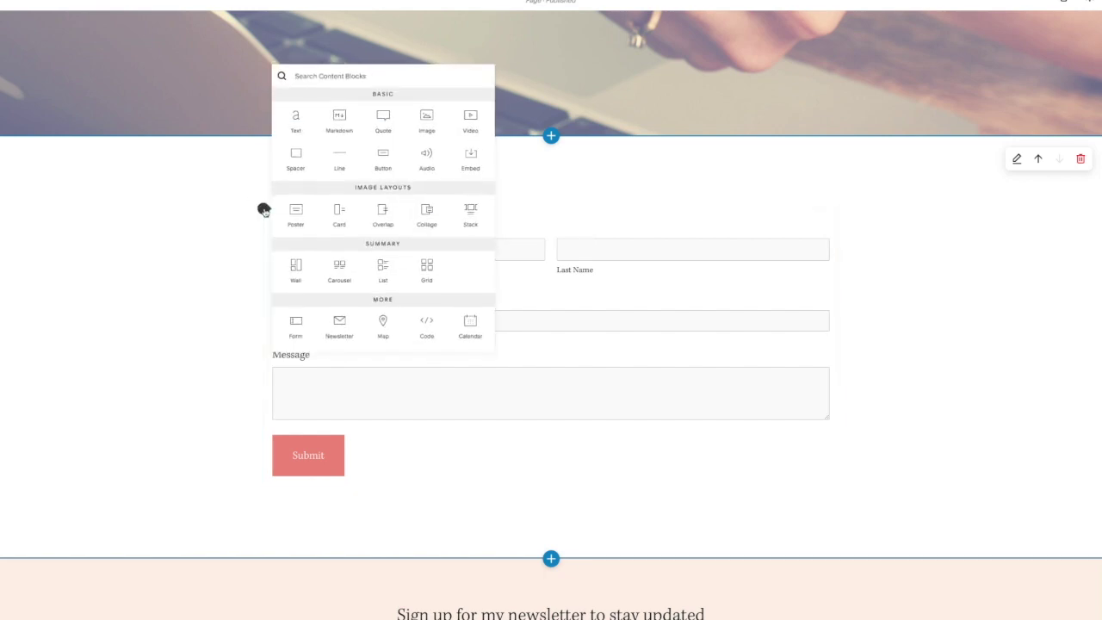
pyautogui.click(296, 120)
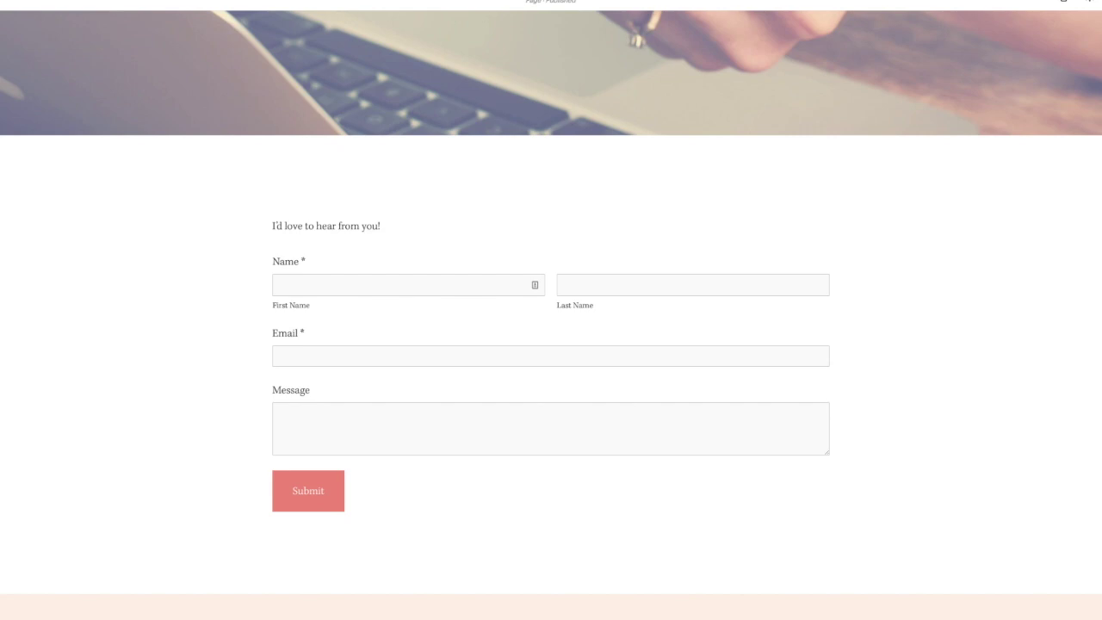
pyautogui.scroll(-3, 795, 402)
pyautogui.scroll(5, 795, 401)
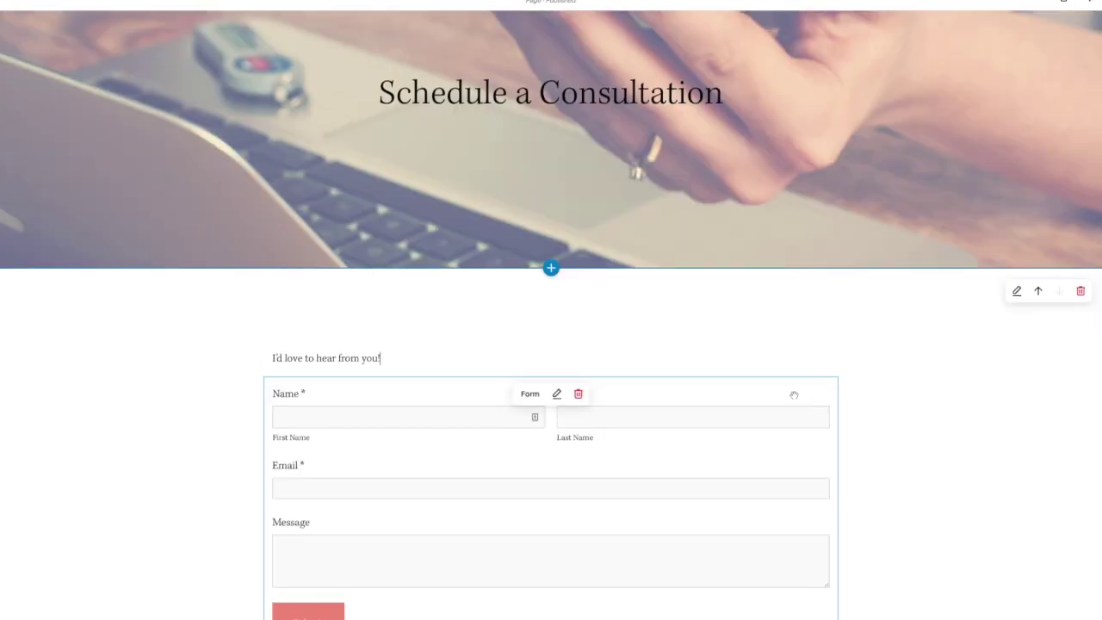
pyautogui.moveTo(34, 28)
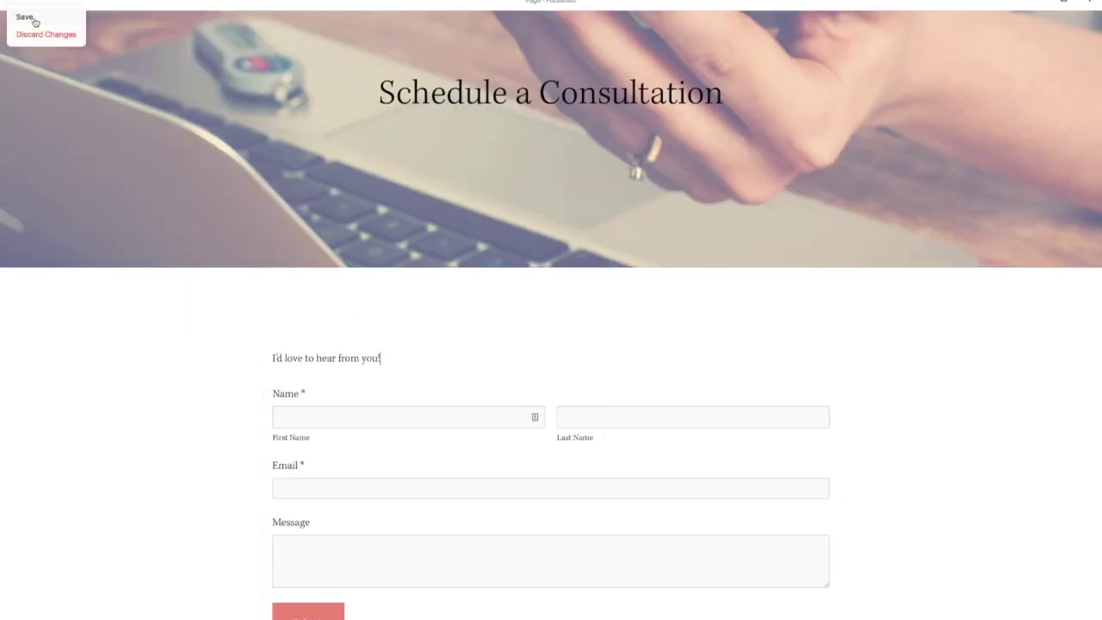
pyautogui.click(34, 21)
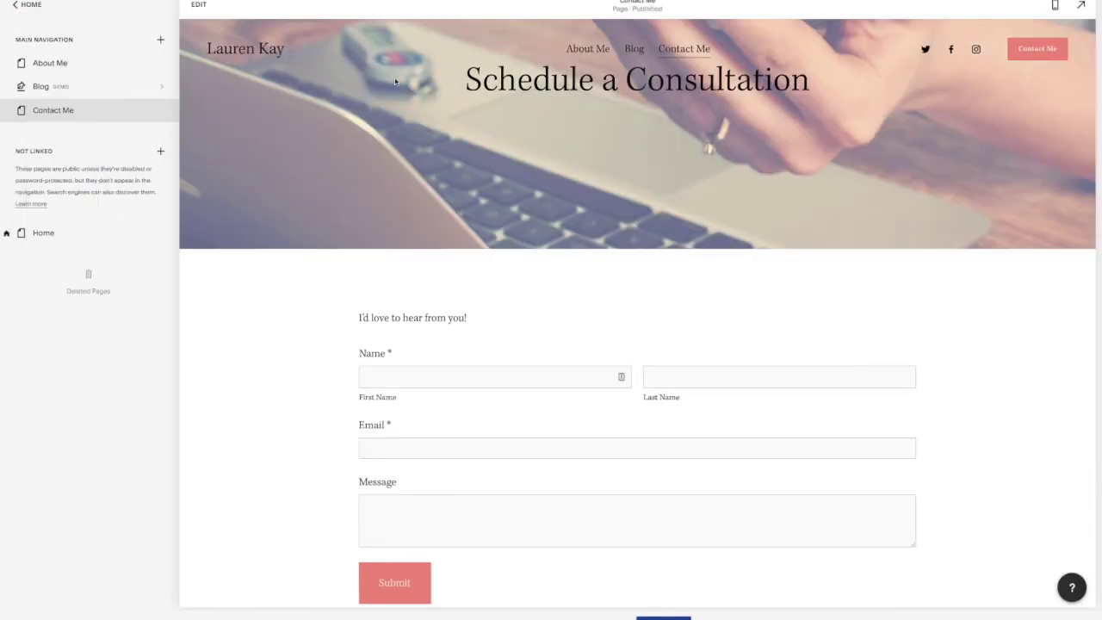
# Add a blank page named "Fiction" to the main navigation and place it between About Me and Blog
pyautogui.click(160, 39)
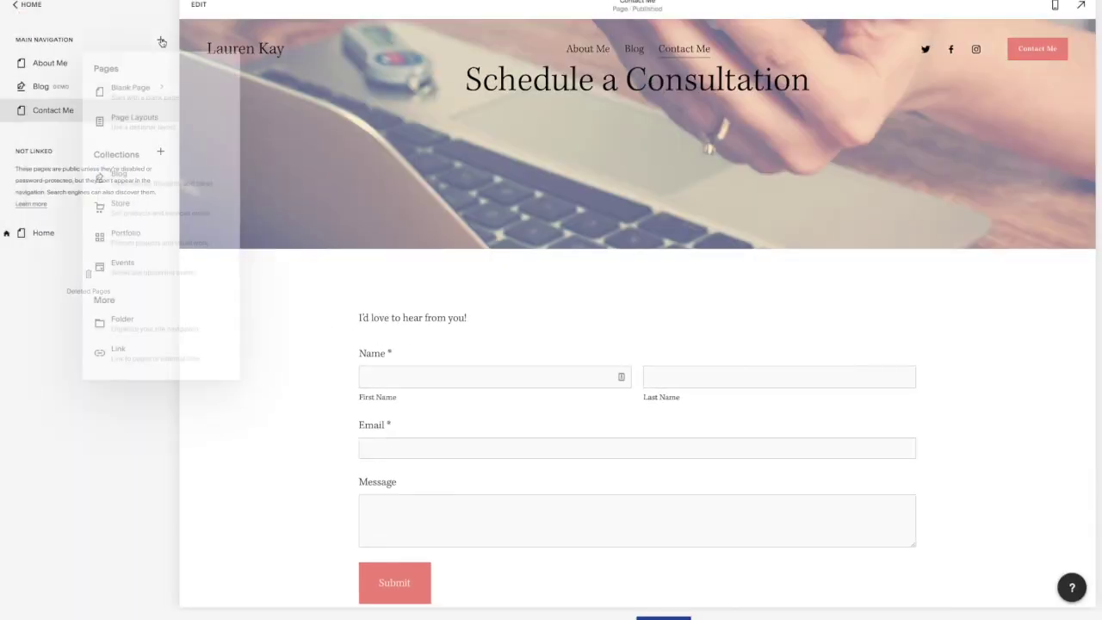
pyautogui.click(147, 89)
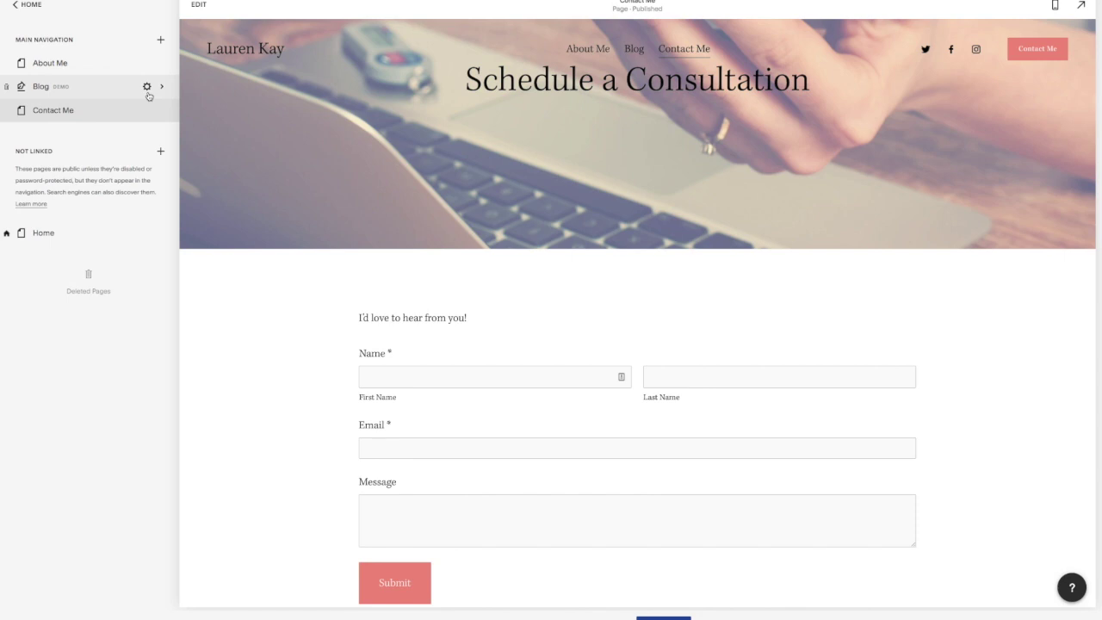
pyautogui.write('Fiction')
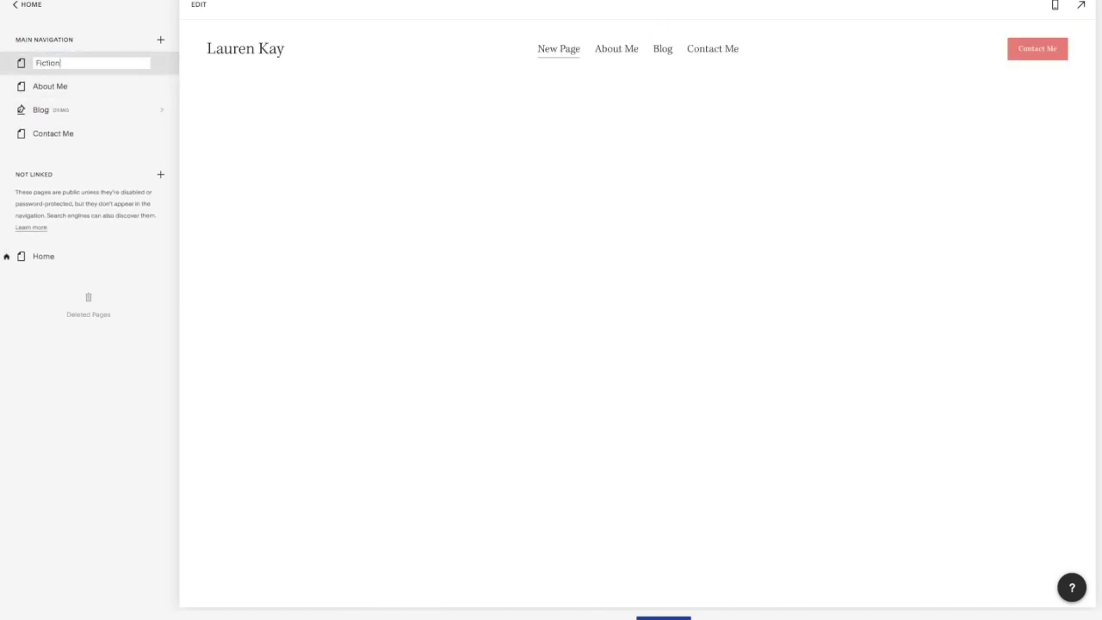
pyautogui.press('Return')
pyautogui.moveTo(77, 76); pyautogui.dragTo(80, 98)
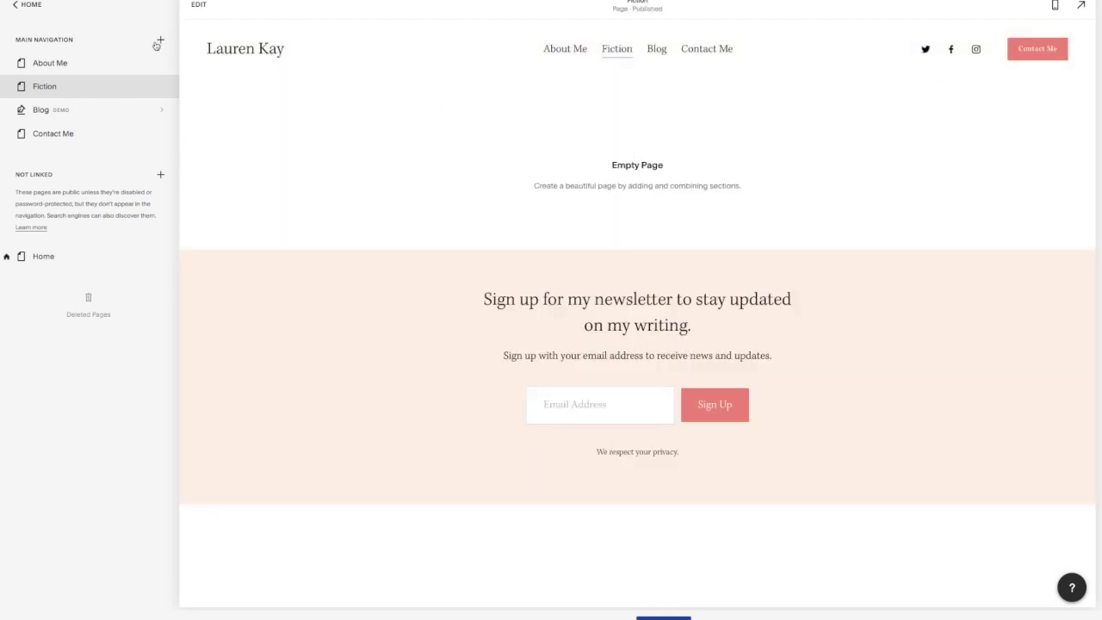
# Start editing the Fiction page, add a blank section as its first content and open that section's settings
pyautogui.click(199, 6)
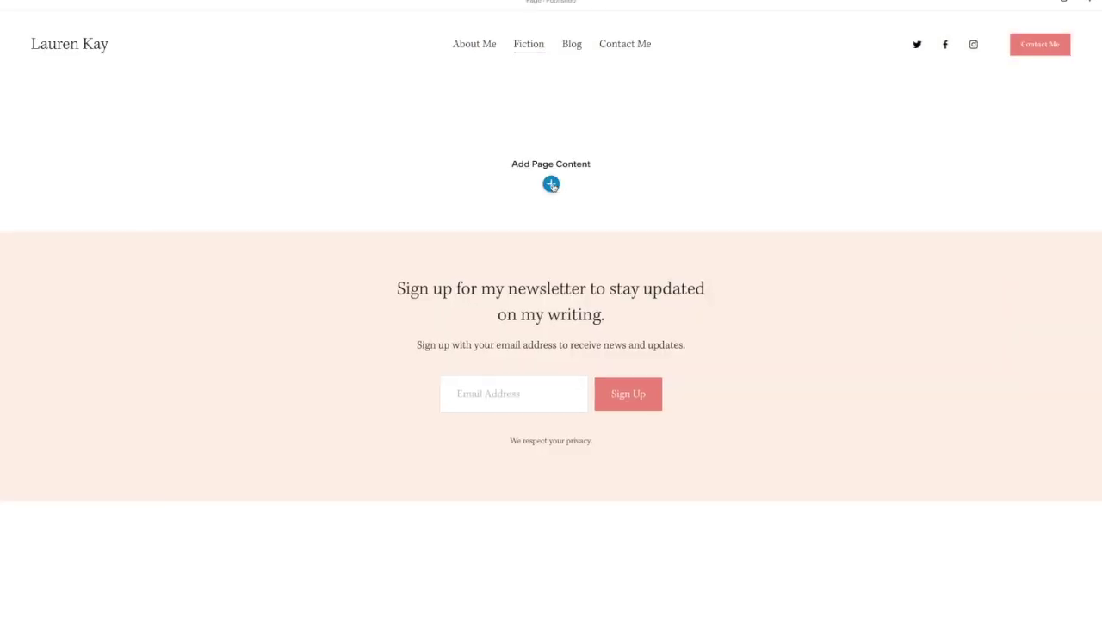
pyautogui.click(551, 183)
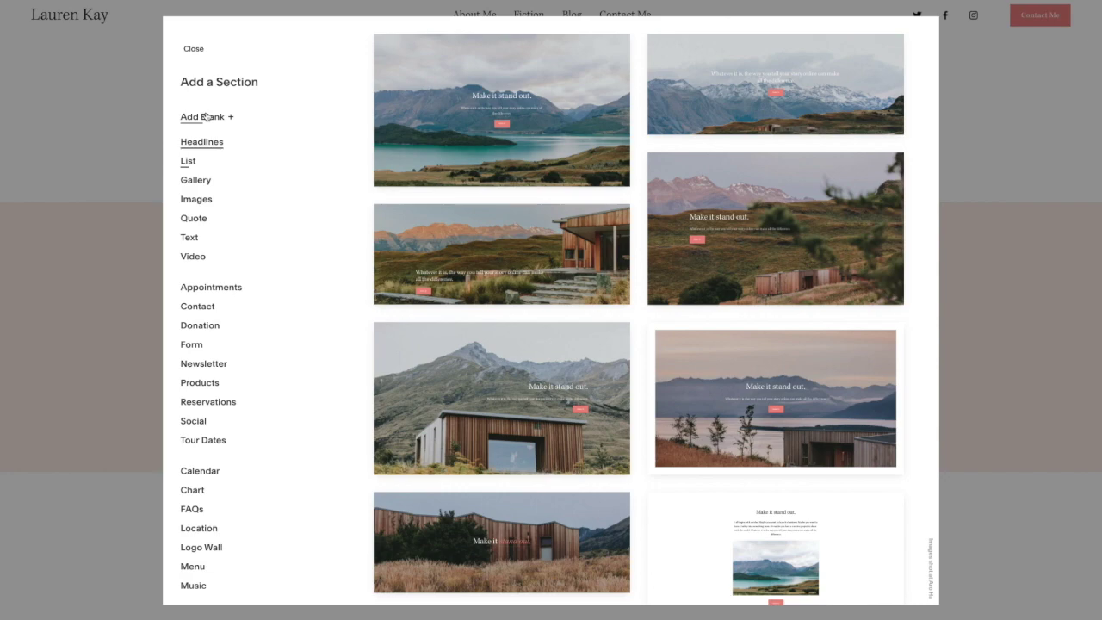
pyautogui.click(207, 118)
pyautogui.click(1009, 101)
# Search the free stock images for "fiction" and set the bookshop front photo as the section's background
pyautogui.click(1007, 110)
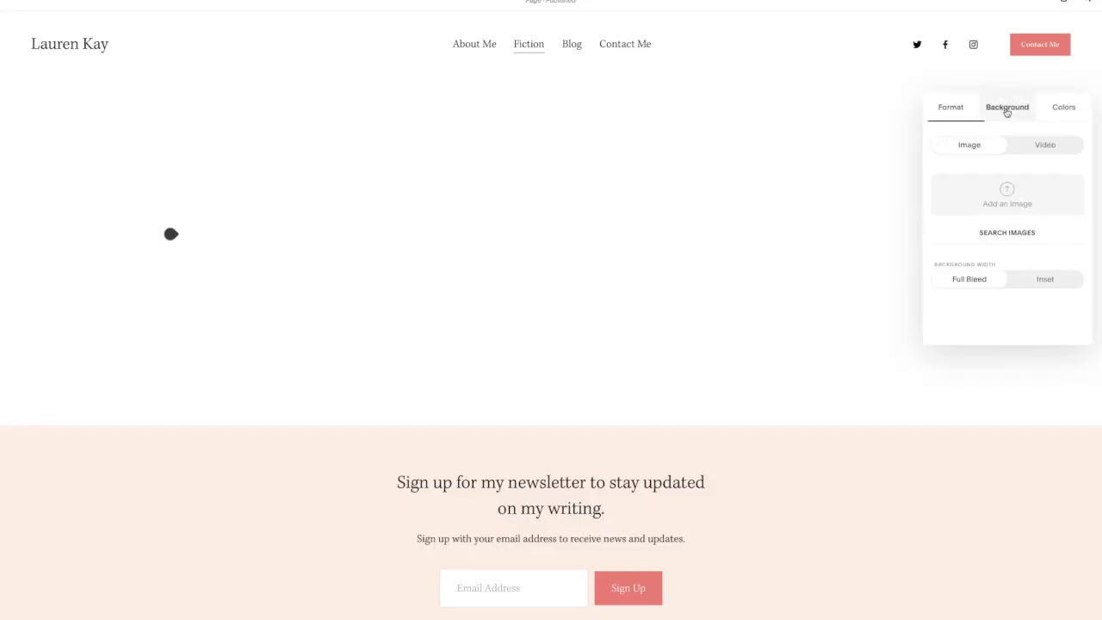
pyautogui.click(1007, 232)
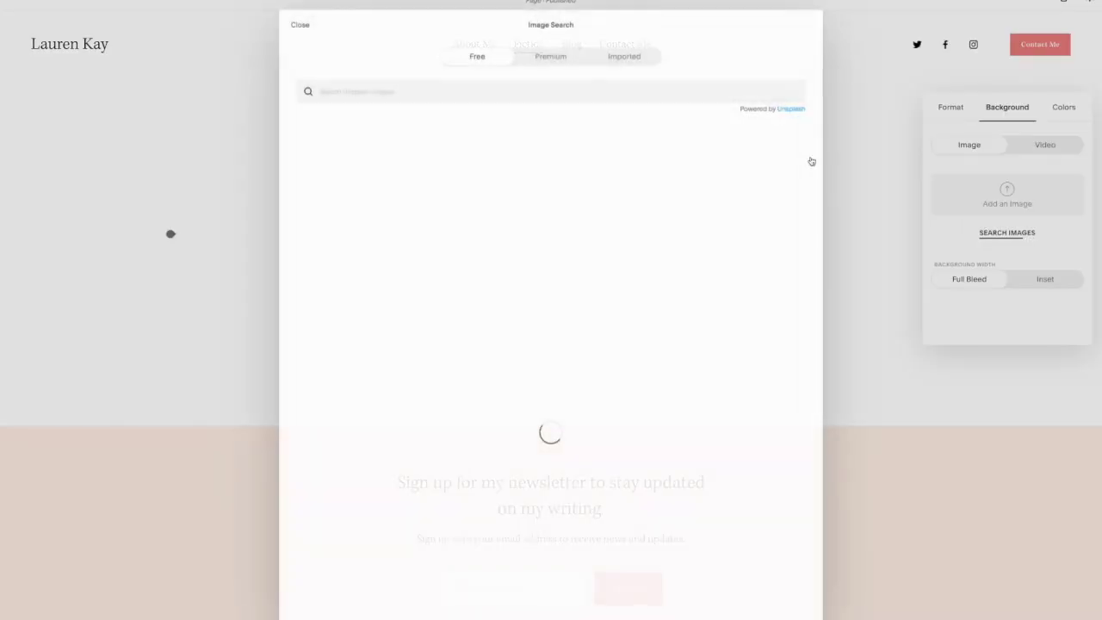
pyautogui.click(557, 83)
pyautogui.write('fiction')
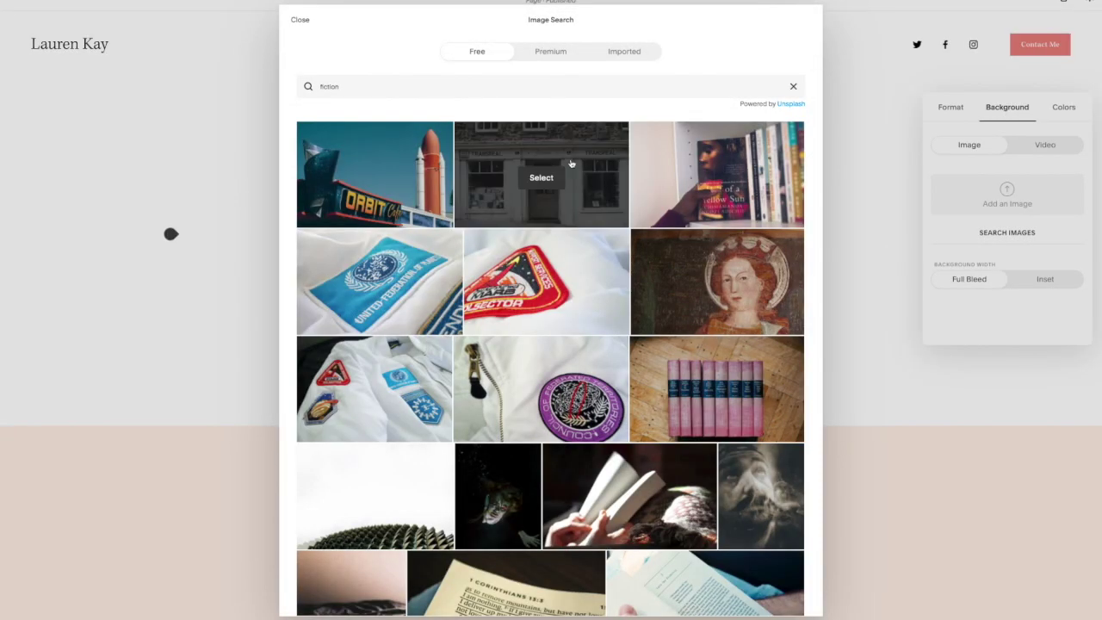
pyautogui.click(539, 177)
pyautogui.click(680, 368)
# Adjust the overlay opacity of the Fiction page's bookshop background image
pyautogui.click(1064, 107)
pyautogui.click(1007, 107)
pyautogui.scroll(-2, 1007, 259)
pyautogui.click(968, 332)
pyautogui.click(892, 161)
pyautogui.scroll(-3, 551, 284)
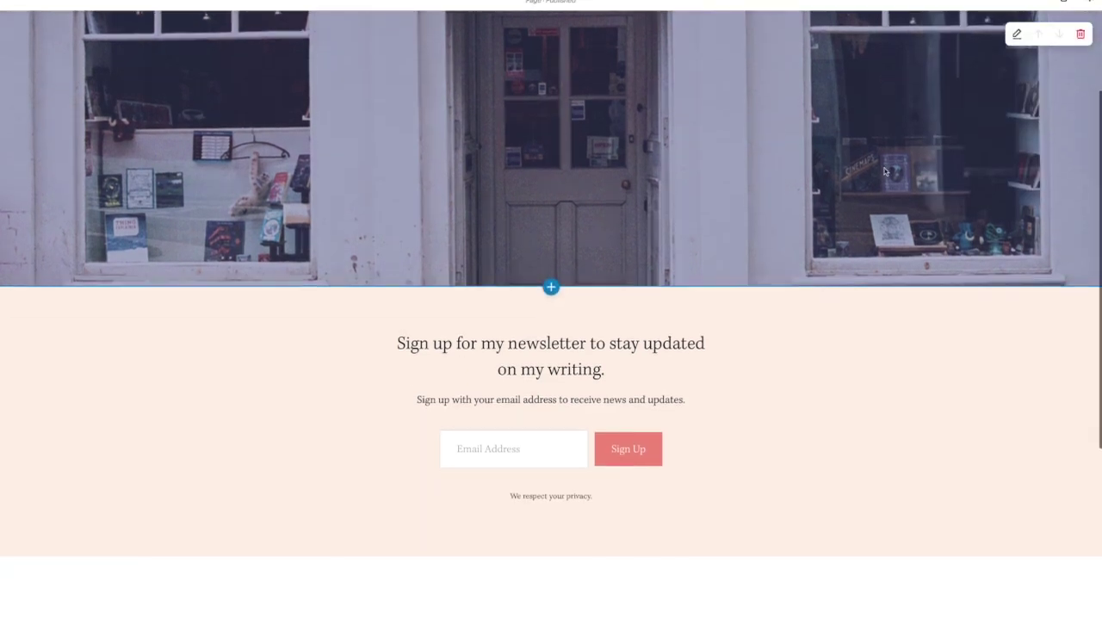
# Add a blank section below the bookshop banner with a centered text block containing the "COMMENT DOWN BELOW" book pitch, "YA Contemporary • 75,000 words"
pyautogui.click(551, 251)
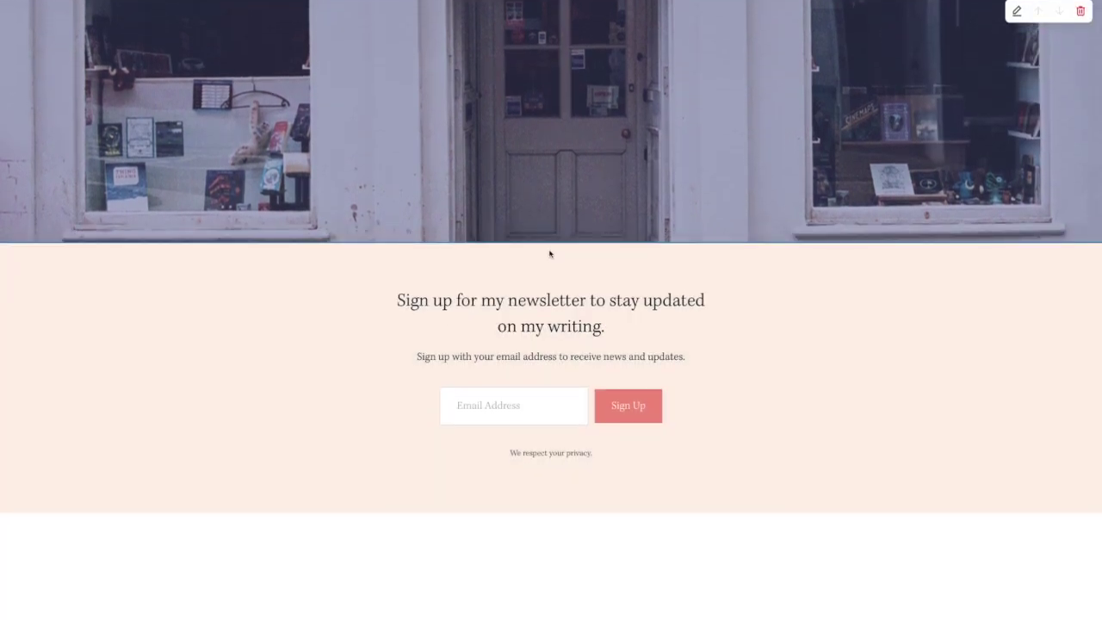
pyautogui.click(211, 116)
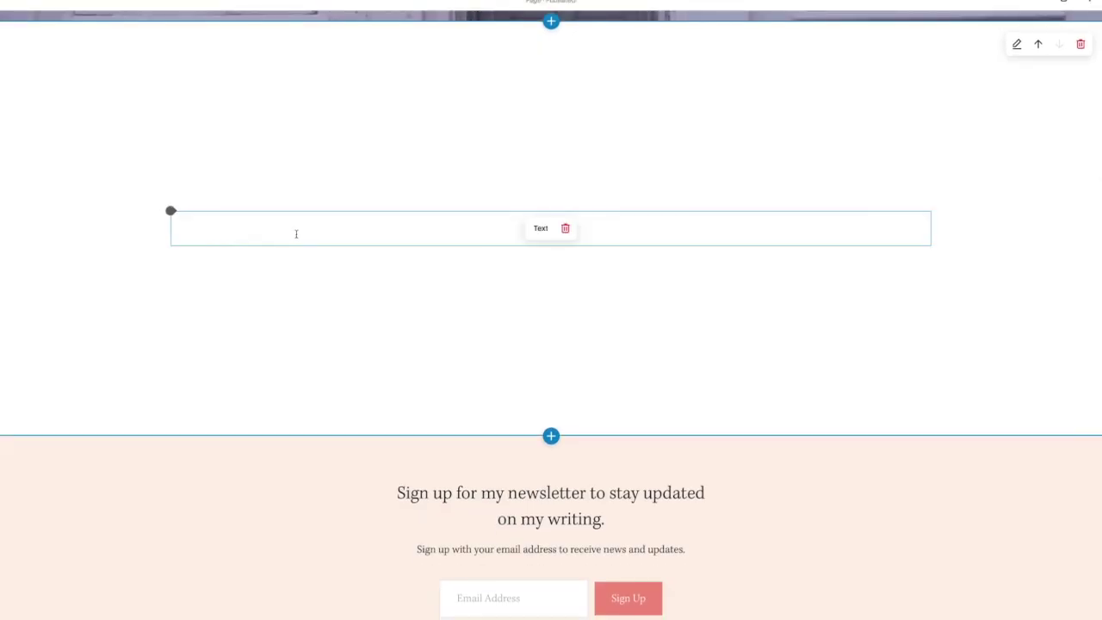
pyautogui.click(207, 227)
pyautogui.write("COMMENT DOWN BELOW YA Contemporary • 75,000 words When self-professed ugly girl Anna Meadows enters Rosey Cosmetics' YouTube competition, she never expects to succeed. To Anna's surprise, her tongue-in-cheek makeup tutorials win over fans. But when the competition heats up, Anna begins to sacrifice her values for views. Anna's efforts to win the competition might result in the rejection she's always feared most. Or maybe Anna can prove that everyone, symmetrically blessed or not, deserves a happy ending.")
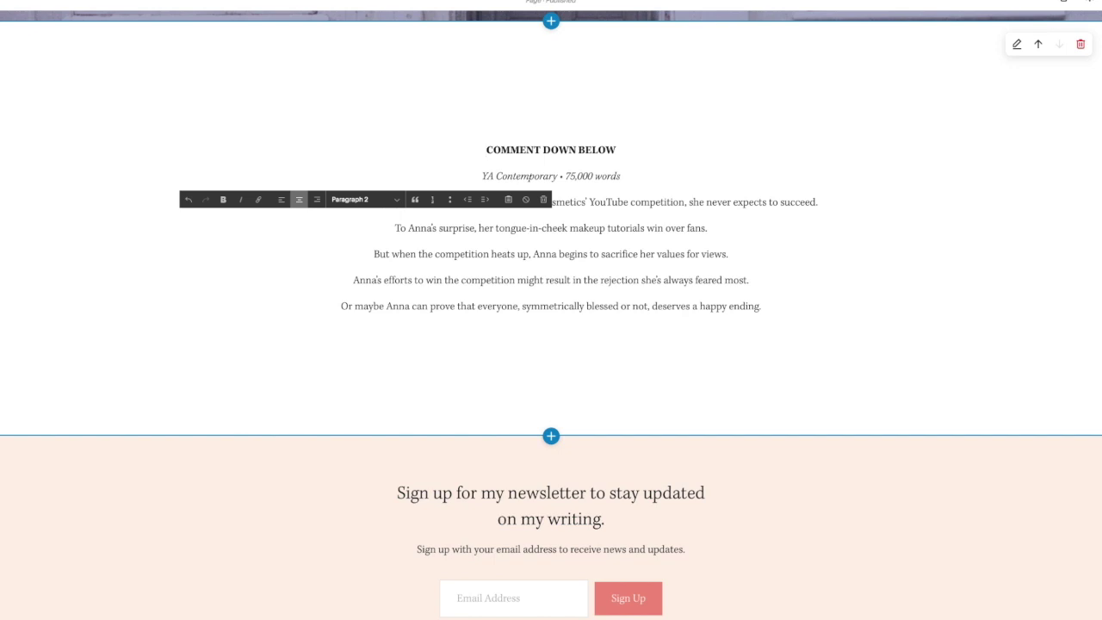
# Format the "COMMENT DOWN BELOW" title line as a large heading
pyautogui.moveTo(648, 141); pyautogui.dragTo(484, 151)
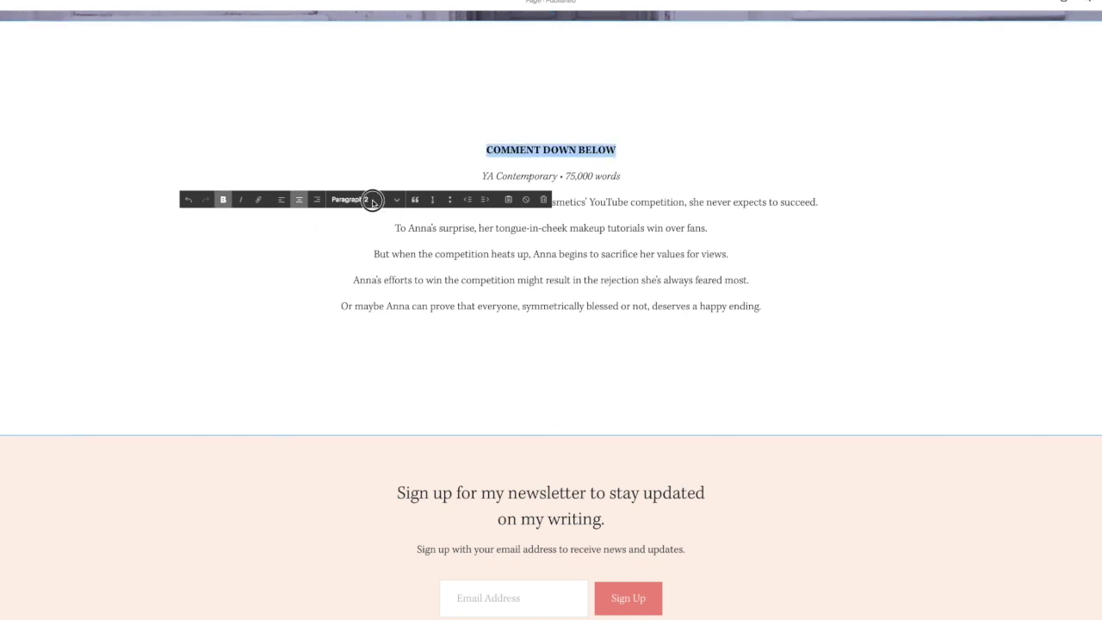
pyautogui.click(369, 199)
pyautogui.click(370, 152)
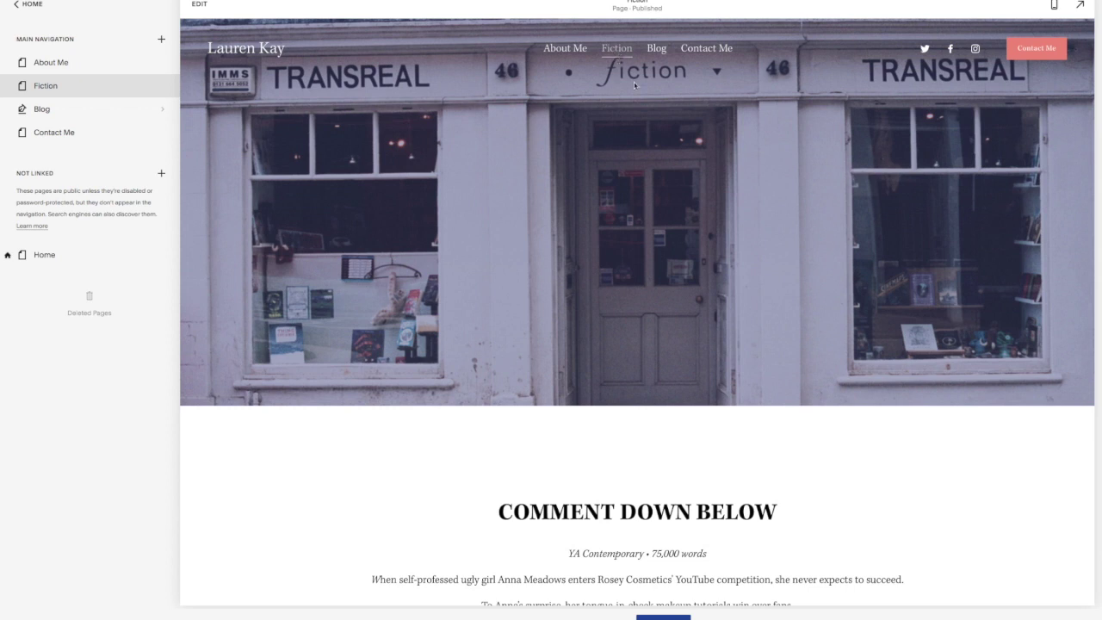
# Try the S and L section heights on the Fiction page's bookshop banner, set the height back to M and save the page
pyautogui.click(696, 154)
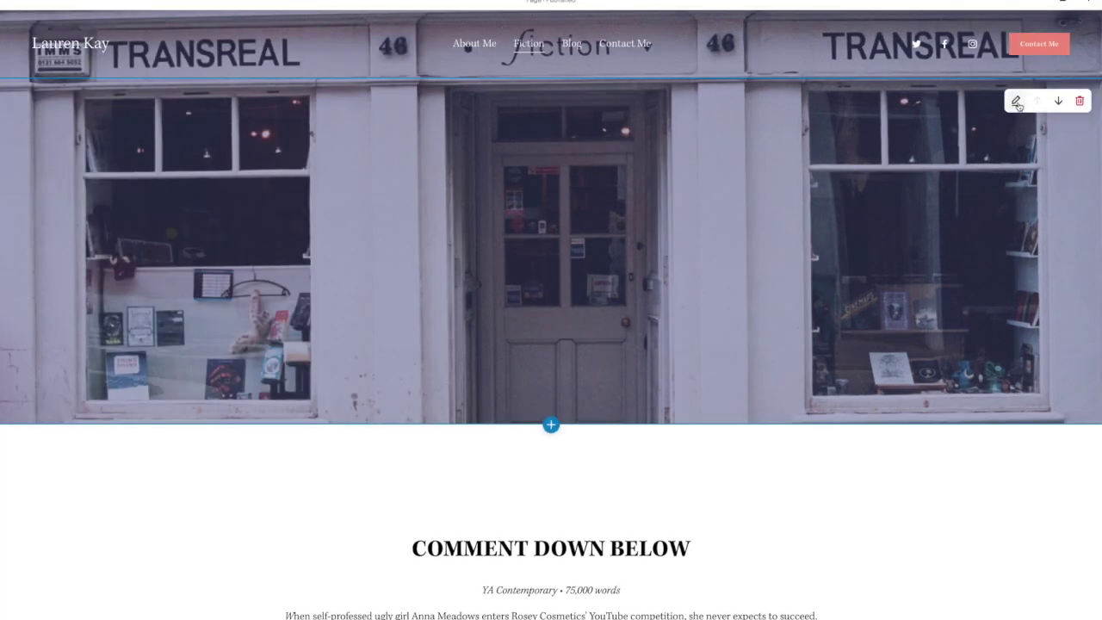
pyautogui.click(1017, 102)
pyautogui.click(952, 151)
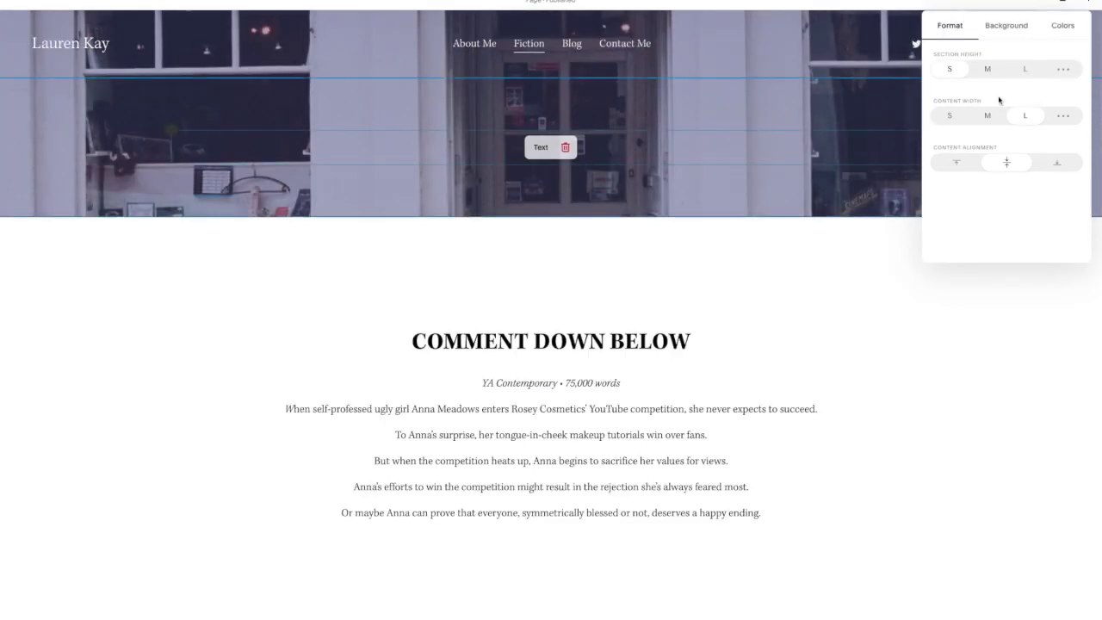
pyautogui.click(1020, 73)
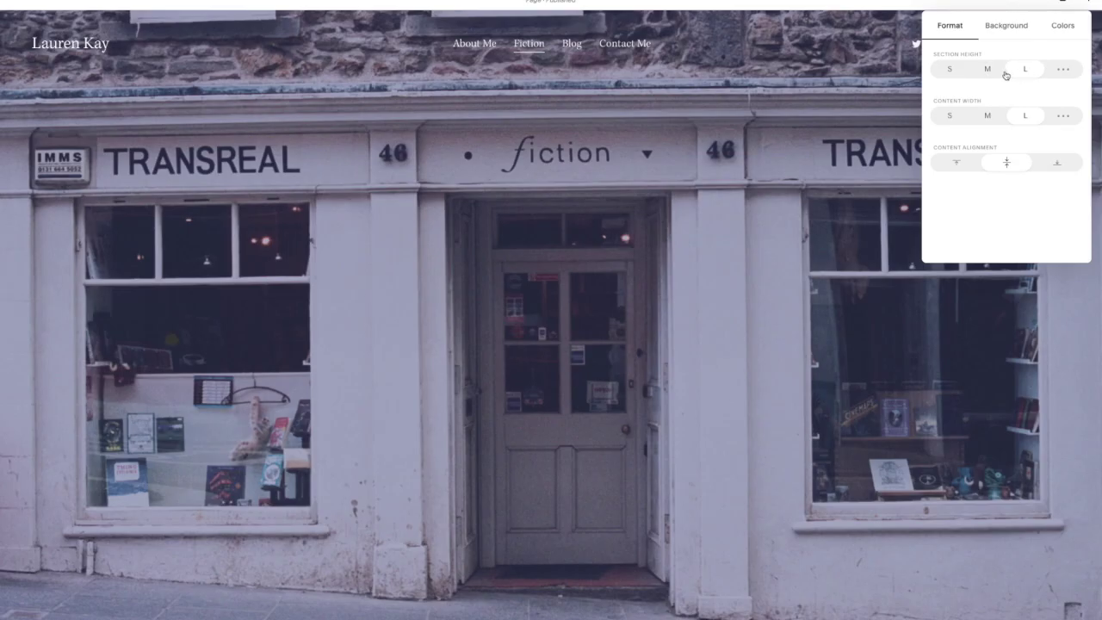
pyautogui.click(1006, 75)
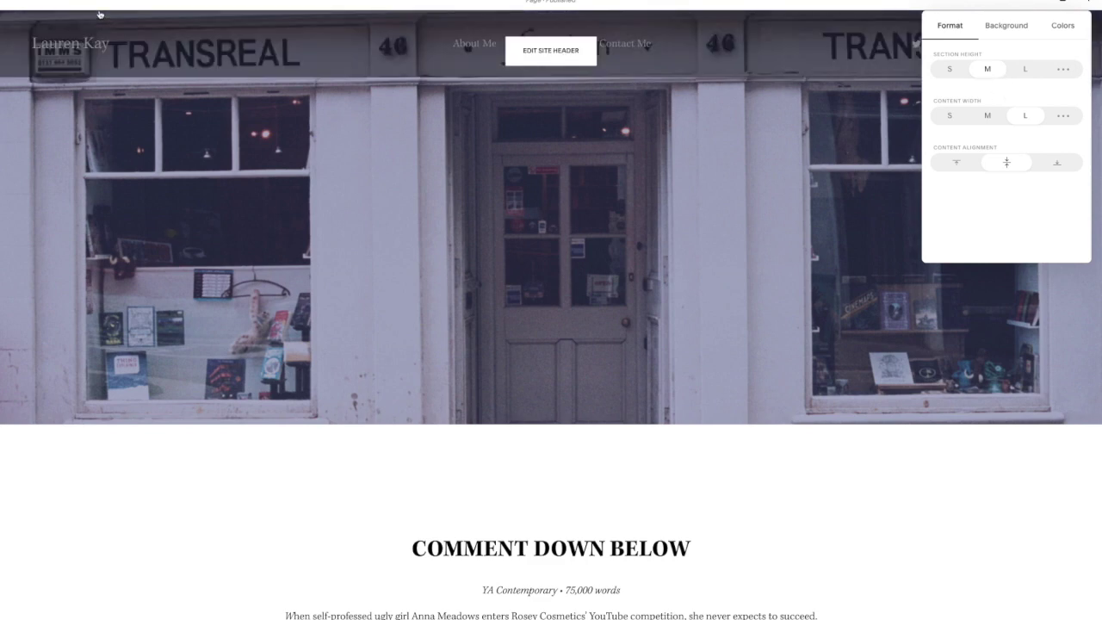
pyautogui.click(33, 18)
pyautogui.scroll(-5, 721, 308)
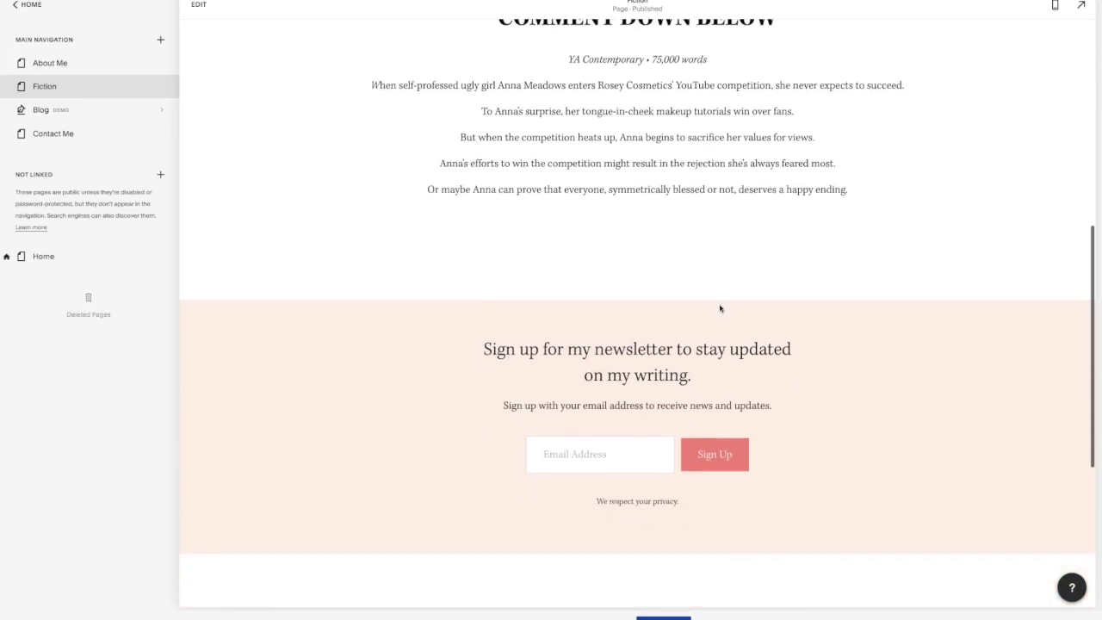
pyautogui.scroll(6, 721, 309)
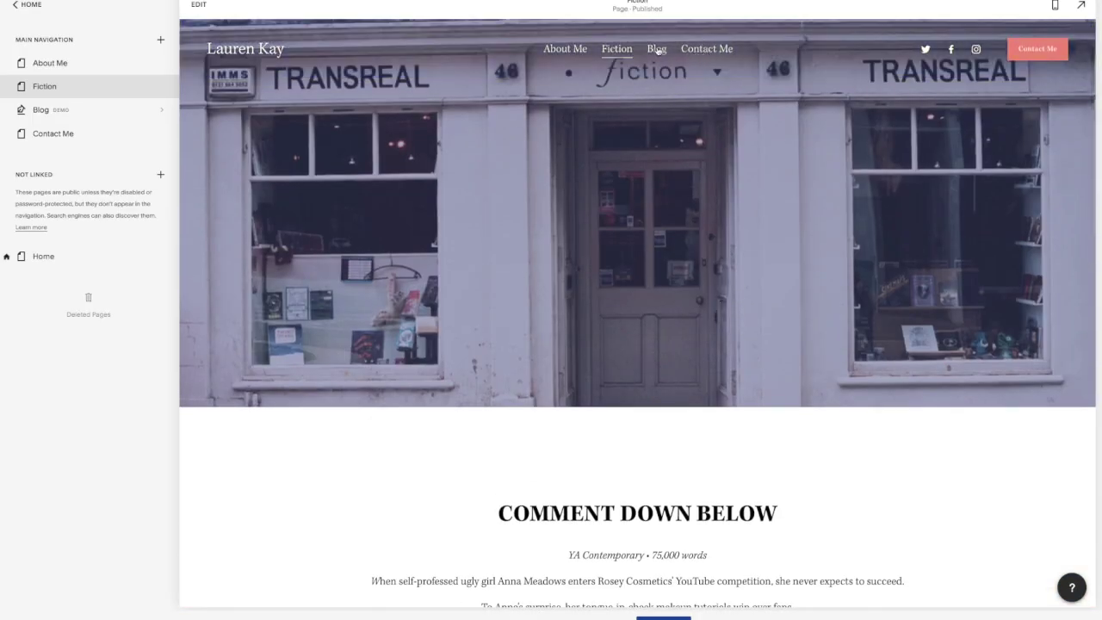
# Delete the four demo posts from the Blog page, including Tax Planning and Retirement Planning
pyautogui.click(657, 49)
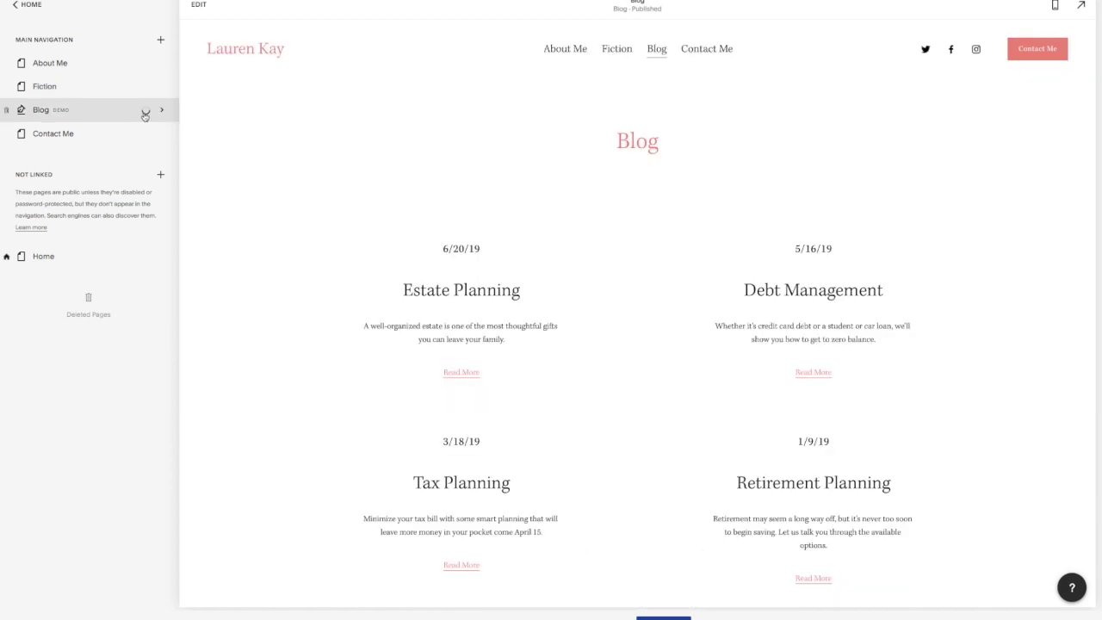
pyautogui.moveTo(134, 125)
pyautogui.click(185, 145)
pyautogui.click(225, 178)
pyautogui.click(180, 143)
pyautogui.click(227, 173)
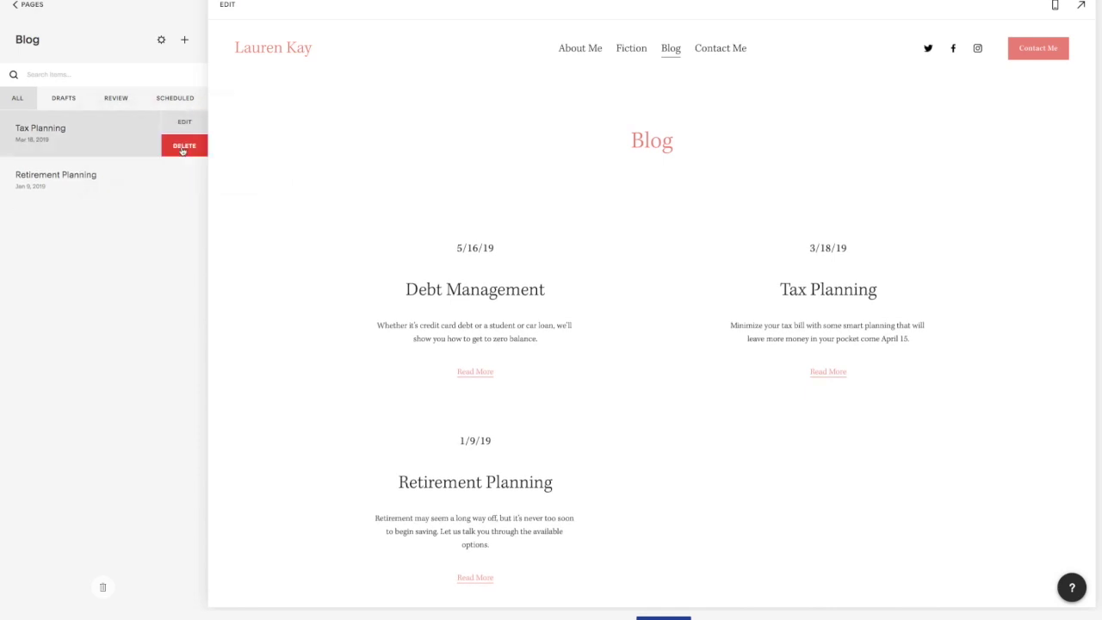
pyautogui.click(180, 143)
pyautogui.click(229, 176)
pyautogui.click(183, 143)
pyautogui.click(229, 176)
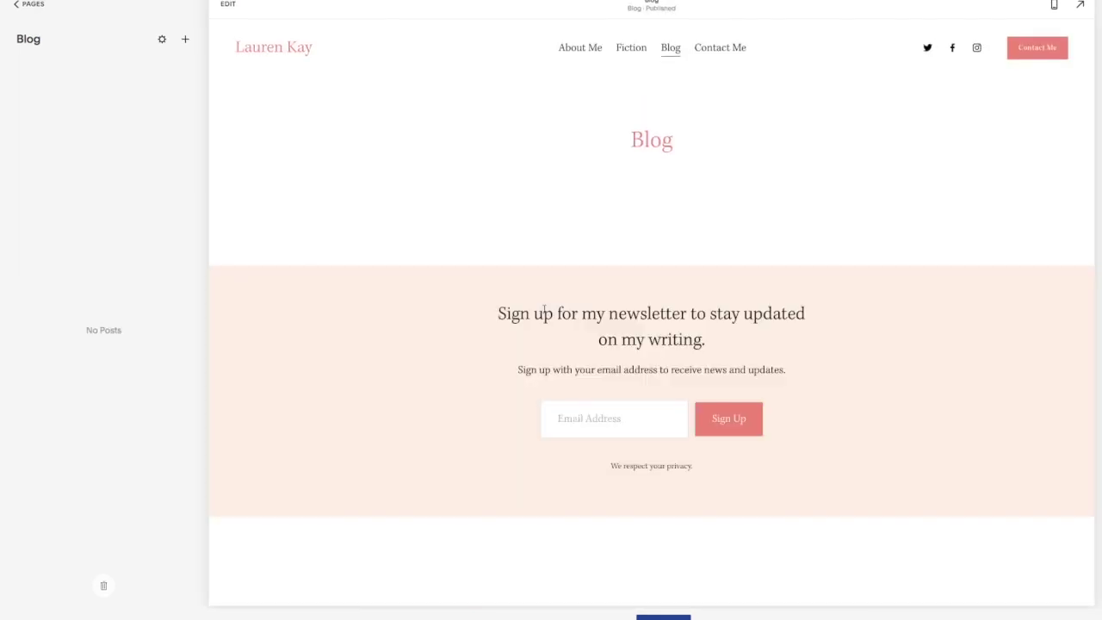
# Create a blog post titled "HOW I GOT MY AGENT (+ OFFERS FROM 7 OTHERS)", paste in its article text and publish it
pyautogui.click(185, 41)
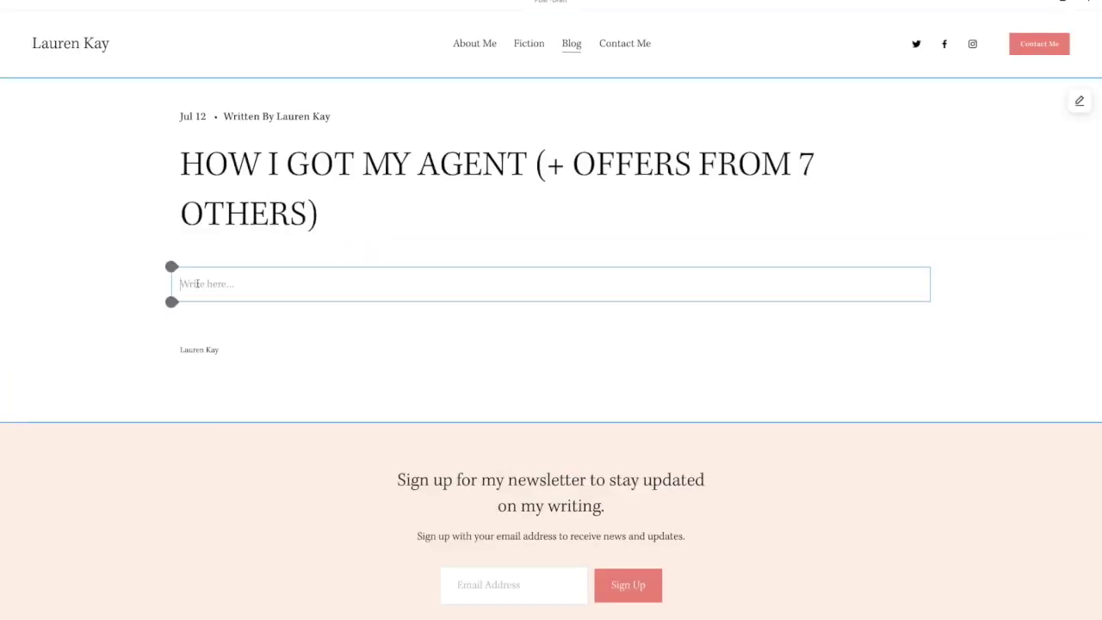
pyautogui.click(197, 283)
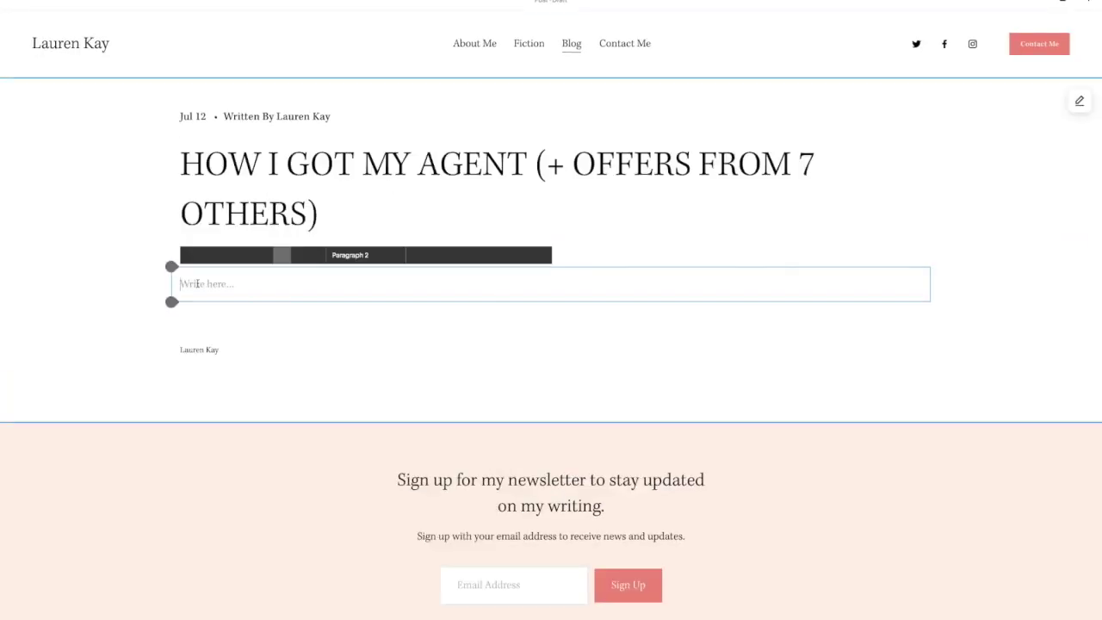
pyautogui.hotkey('ctrl', 'v')
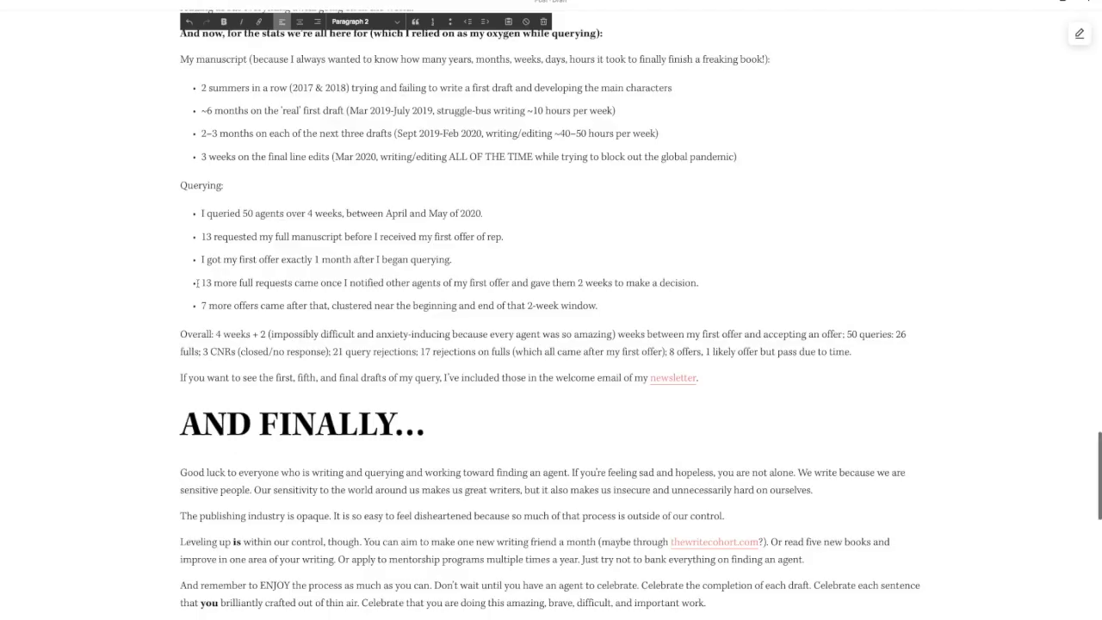
pyautogui.scroll(-3, 198, 283)
pyautogui.scroll(5, 191, 286)
pyautogui.scroll(20, 191, 286)
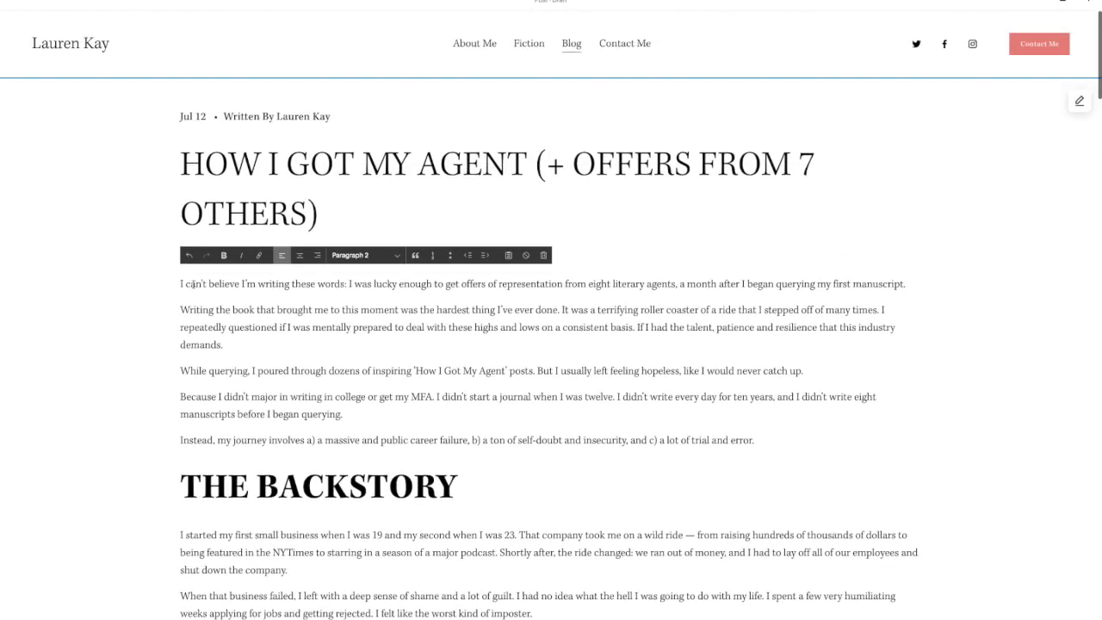
pyautogui.click(50, 4)
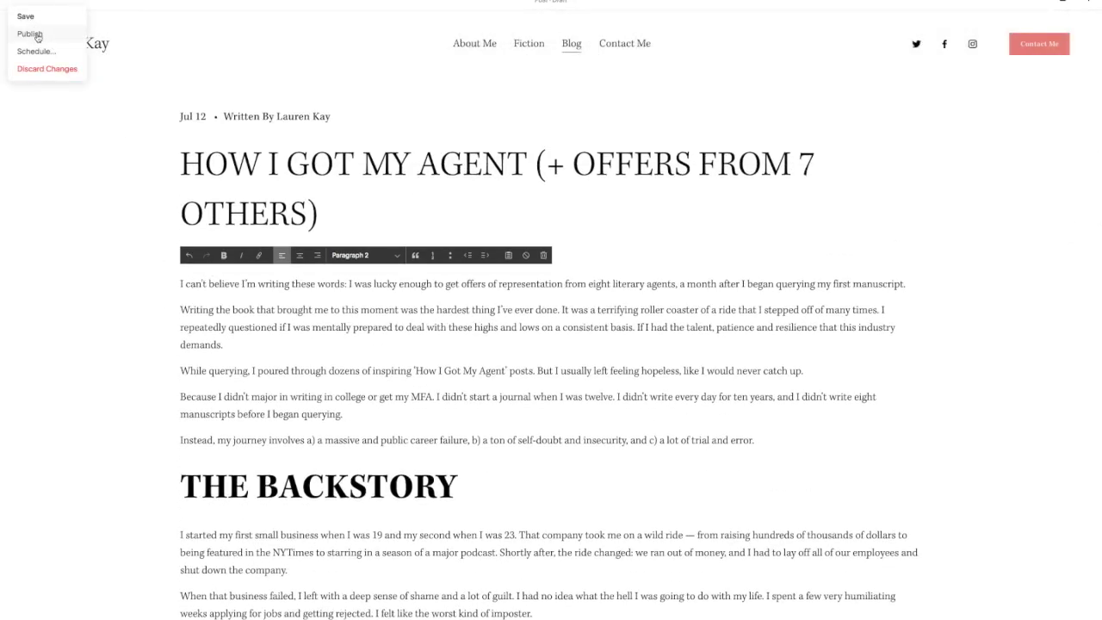
pyautogui.click(38, 36)
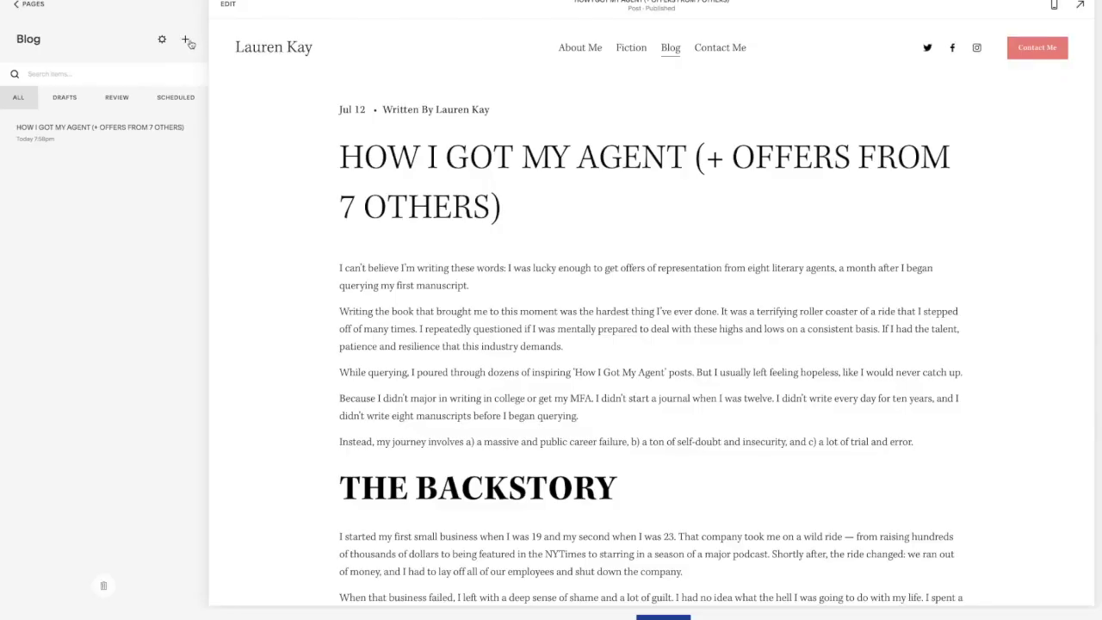
# Create a second blog post titled "WHY I'M SCARED TO WRITE", paste in its article text and publish it
pyautogui.click(186, 42)
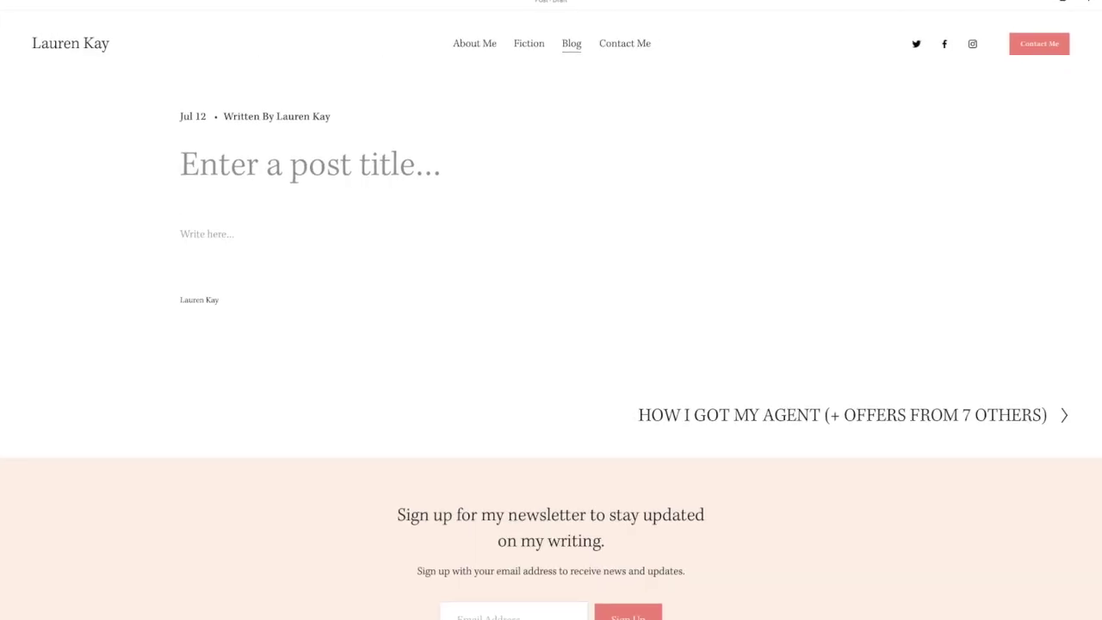
pyautogui.scroll(-2, 404, 81)
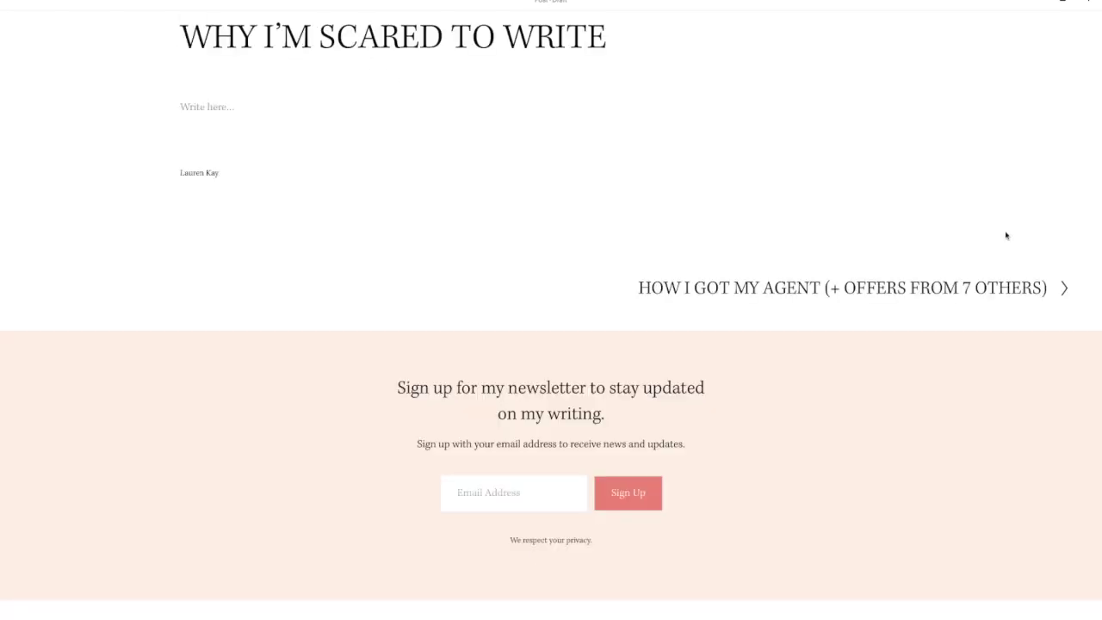
pyautogui.click(187, 106)
pyautogui.press('super+v')
pyautogui.scroll(-2, 187, 106)
pyautogui.scroll(5, 190, 110)
pyautogui.moveTo(42, 13)
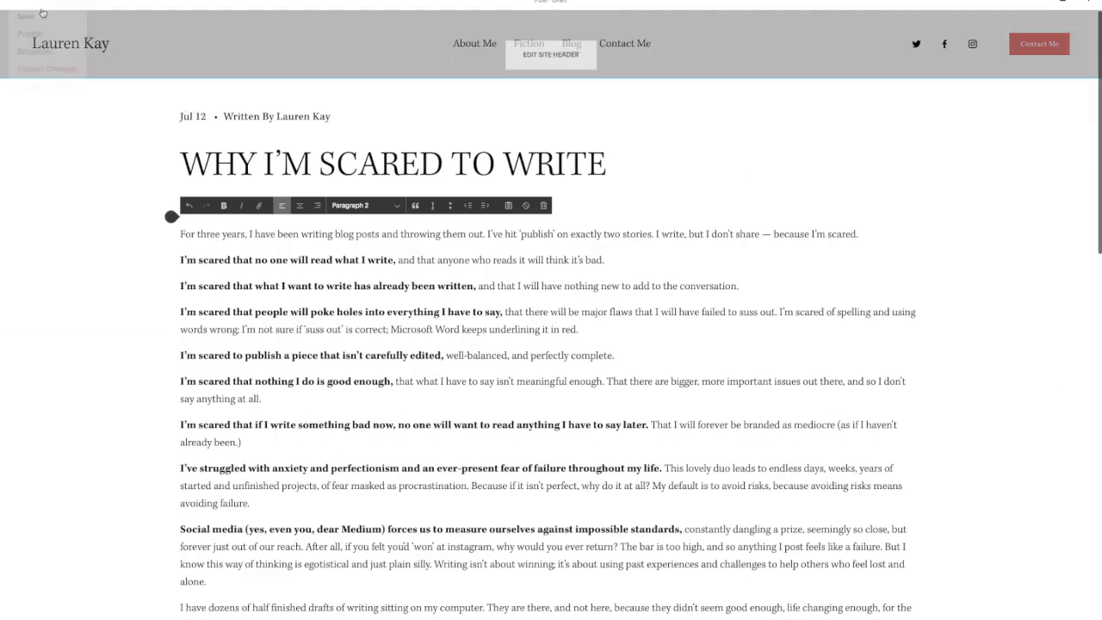
pyautogui.click(36, 33)
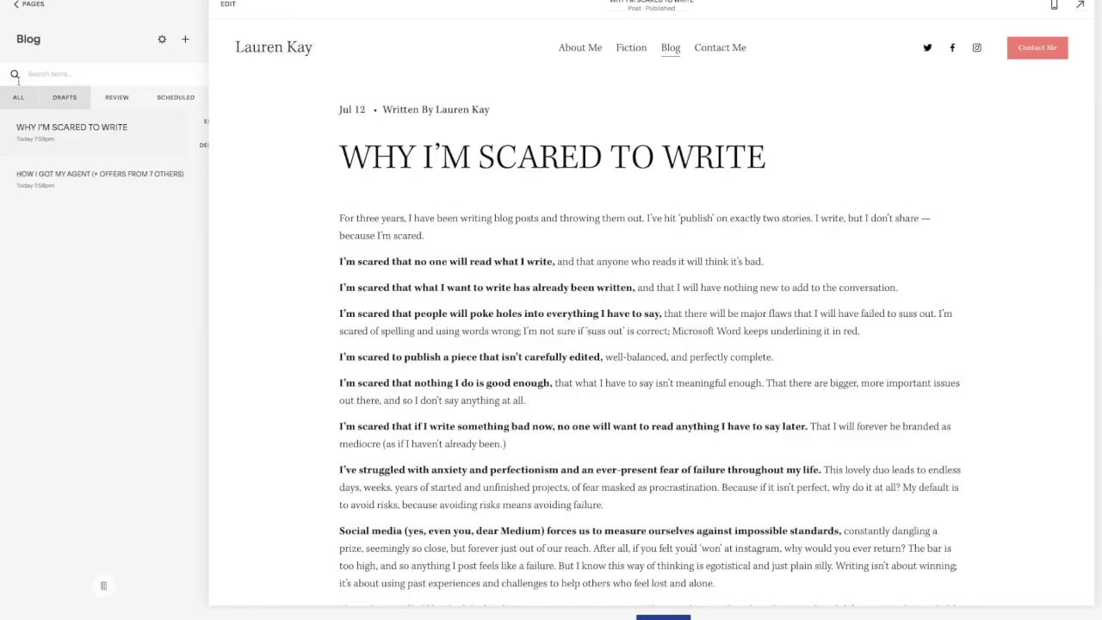
# Give the Blog page's title section a free stock background image found with "blog", showing hands typing on a laptop beside a plant
pyautogui.click(19, 92)
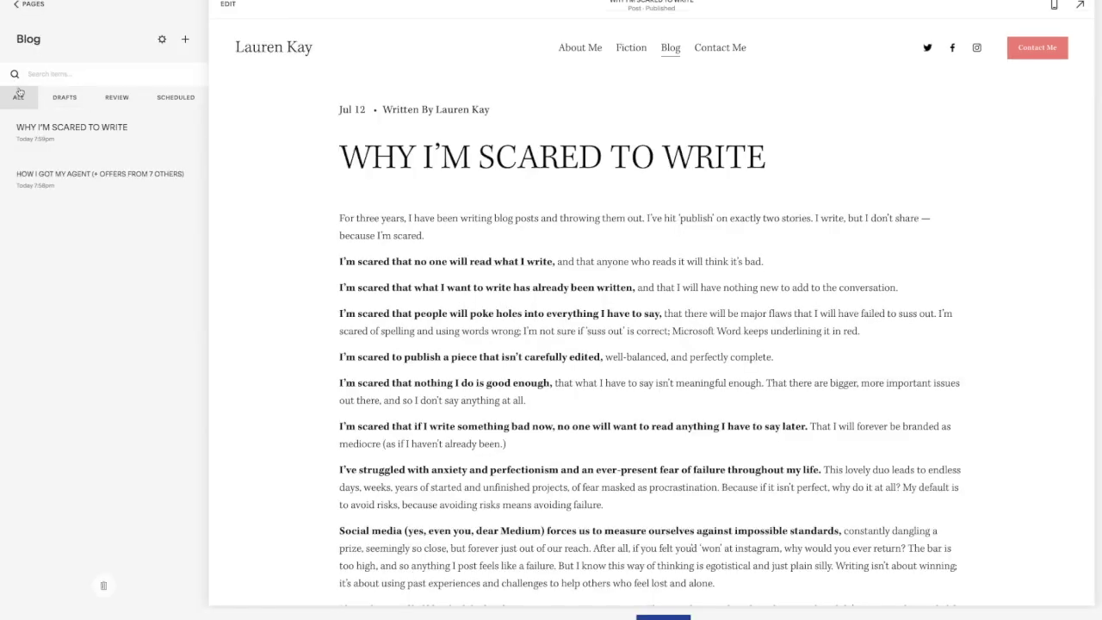
pyautogui.click(38, 6)
pyautogui.click(198, 7)
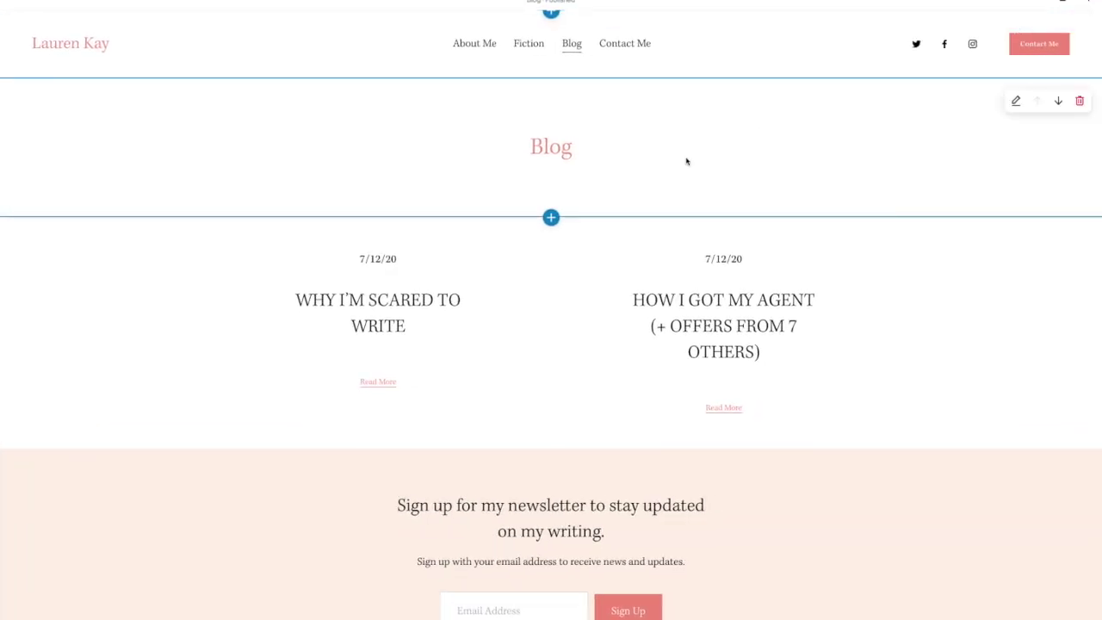
pyautogui.click(1017, 104)
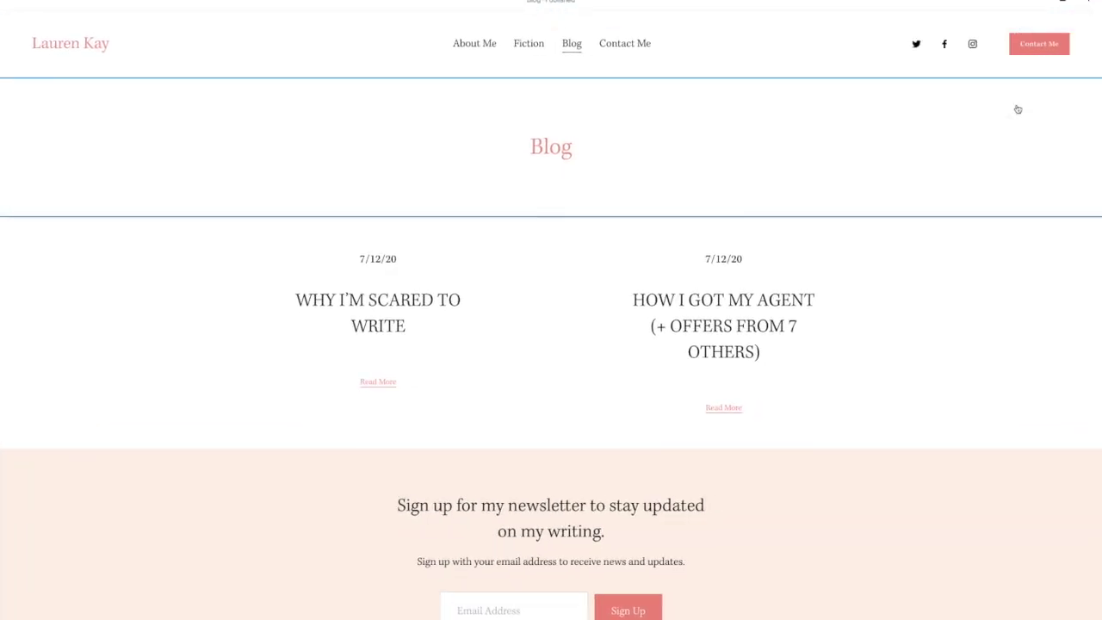
pyautogui.click(1013, 20)
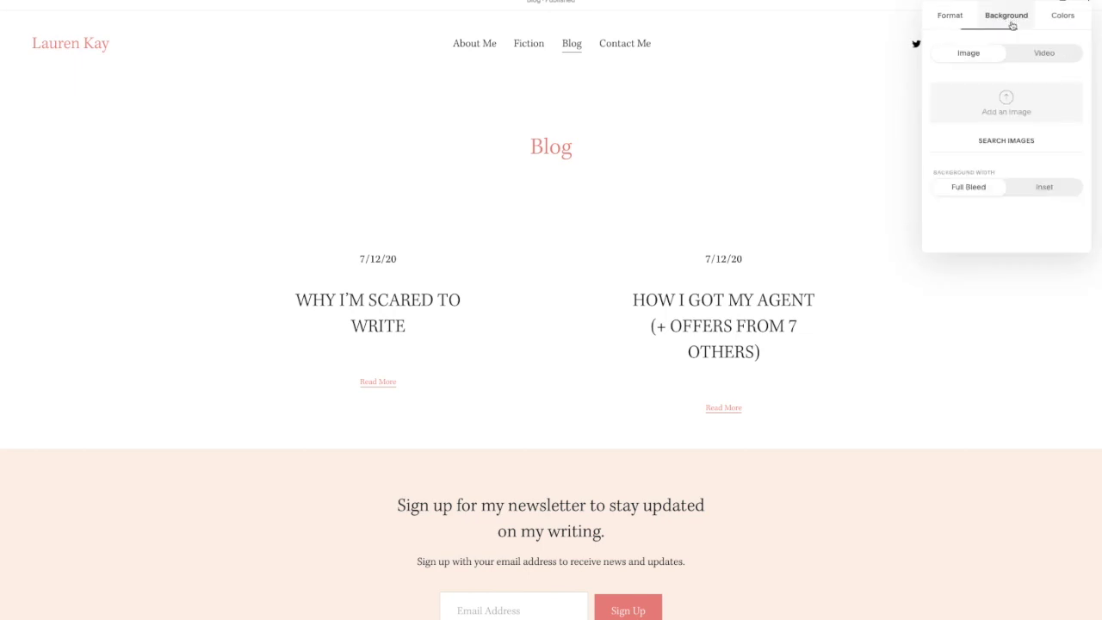
pyautogui.click(1000, 141)
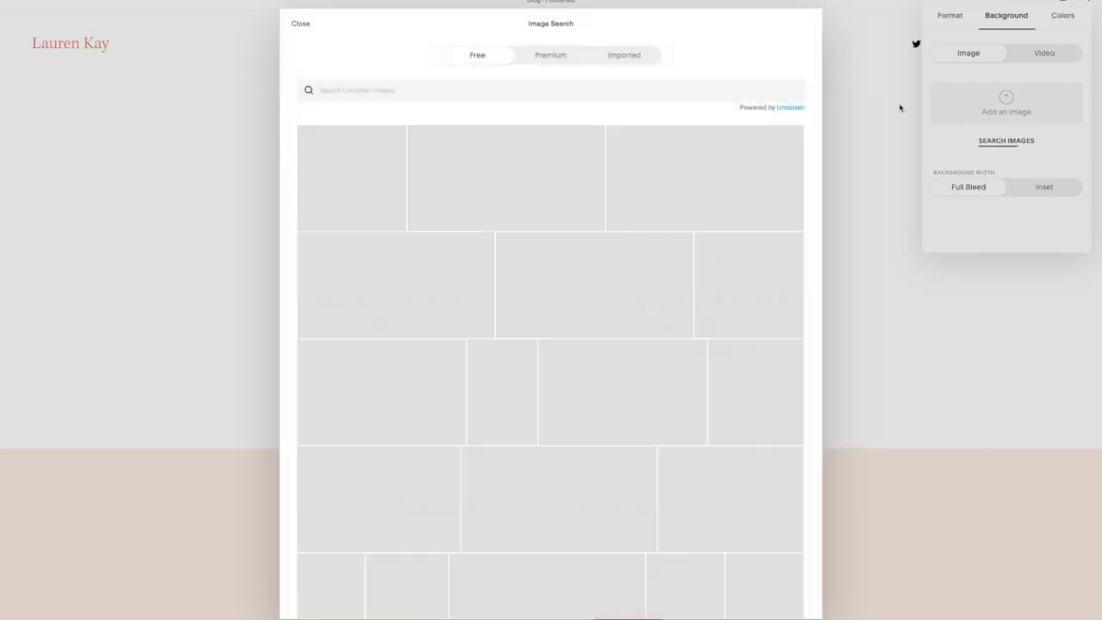
pyautogui.click(638, 53)
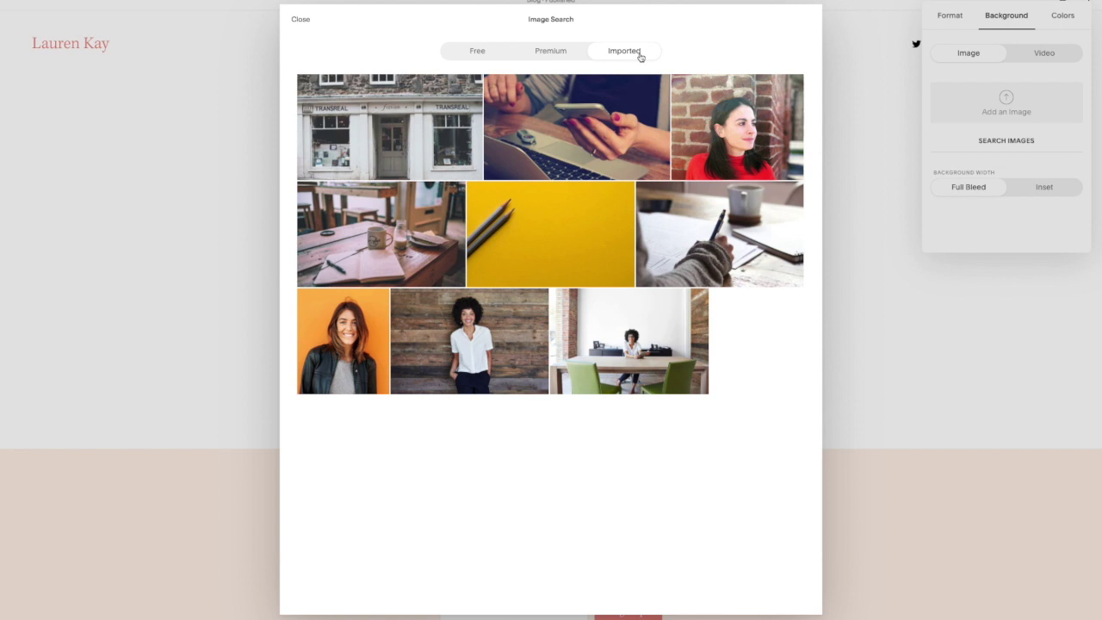
pyautogui.click(479, 52)
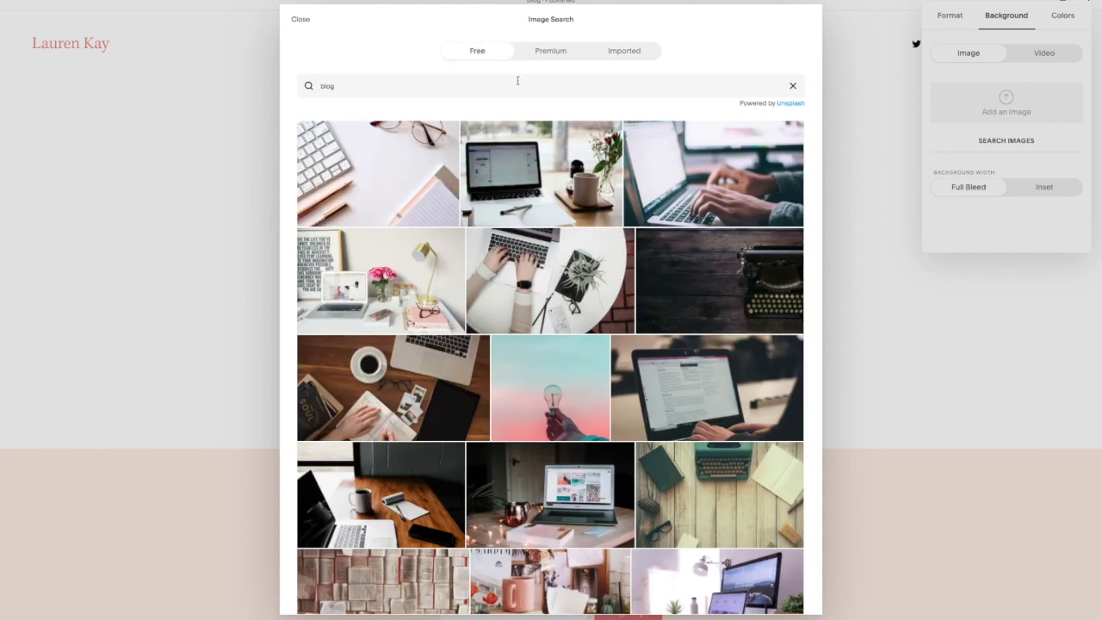
pyautogui.click(565, 286)
pyautogui.click(672, 367)
# Adjust the overlay opacity of the Blog title section's background image and save the page
pyautogui.moveTo(960, 241); pyautogui.dragTo(1005, 242)
pyautogui.click(959, 296)
pyautogui.moveTo(26, 23)
pyautogui.click(26, 19)
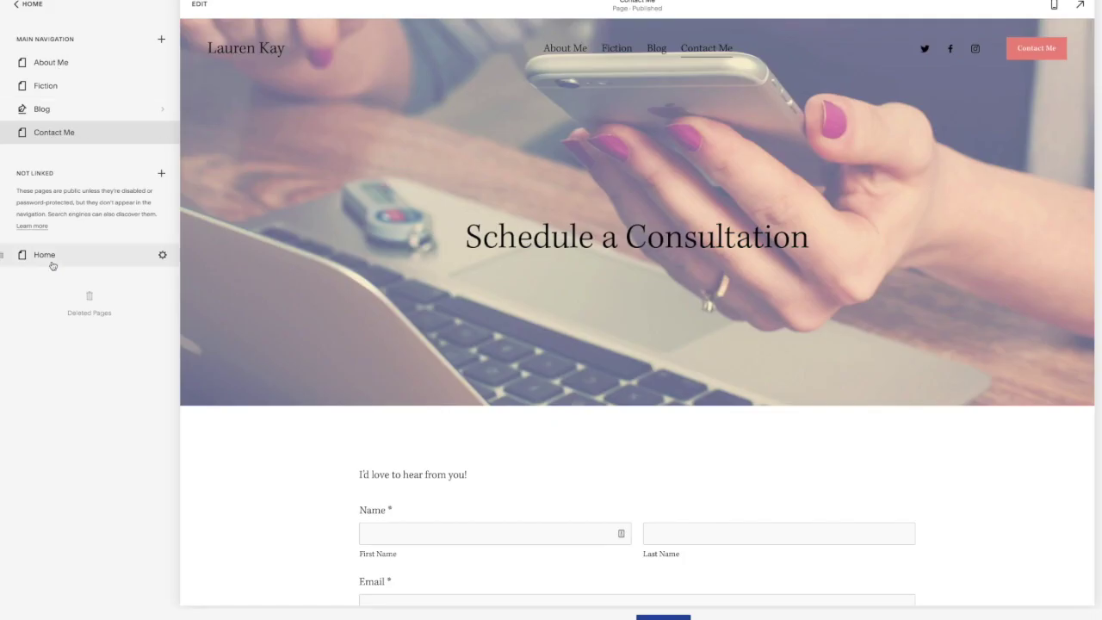
# Replace the Home page's budget text with the lines "Learn more about me", "What I'm currently working on", "Read some of my blog posts", "Send me a note"
pyautogui.click(50, 260)
pyautogui.scroll(-5, 732, 181)
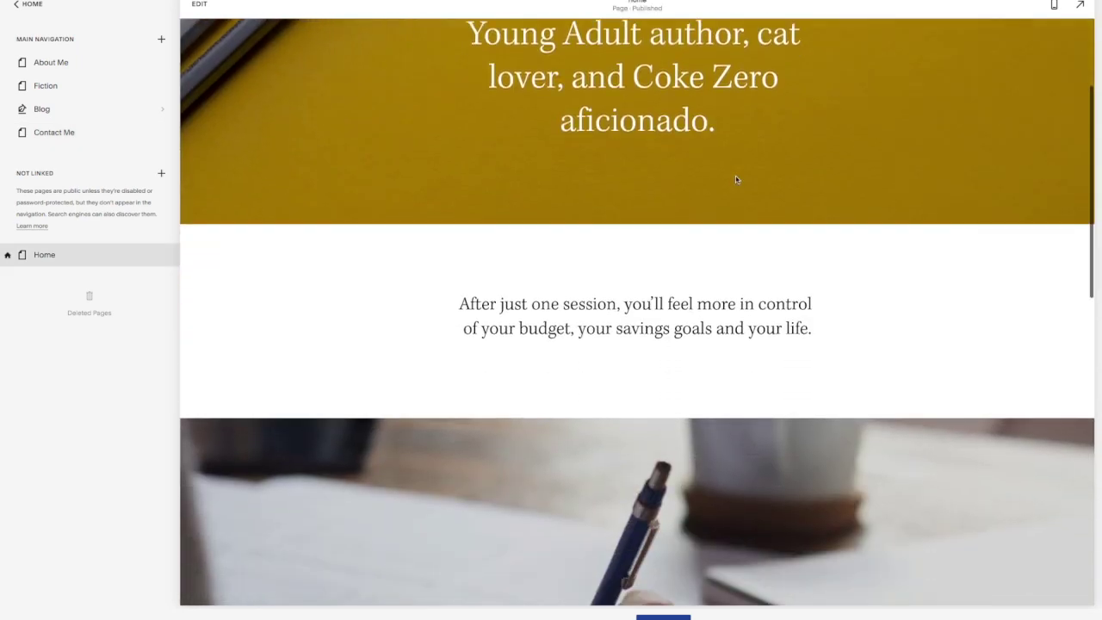
pyautogui.click(199, 4)
pyautogui.tripleClick(490, 232)
pyautogui.press('BackSpace')
pyautogui.write('Learn more about me')
pyautogui.press('Return')
pyautogui.write("What I'm currently working on")
pyautogui.press('Return')
pyautogui.write('Read some of my blog posts Send me a note')
pyautogui.press('super+a')
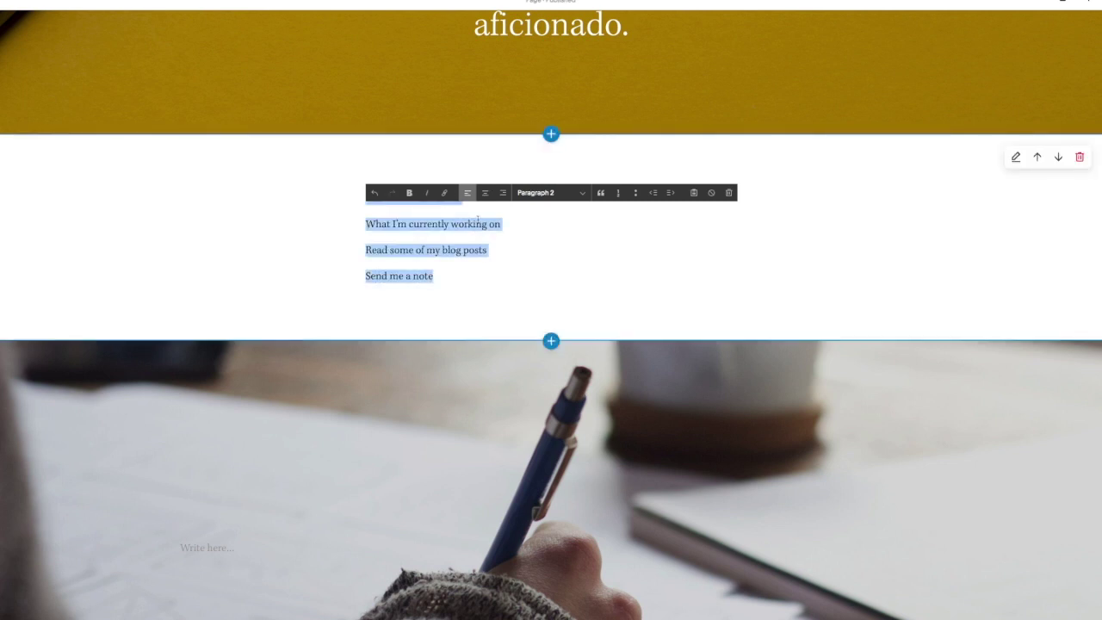
# Center the four new lines below the Home page banner and format them as Heading 2
pyautogui.click(485, 193)
pyautogui.click(551, 194)
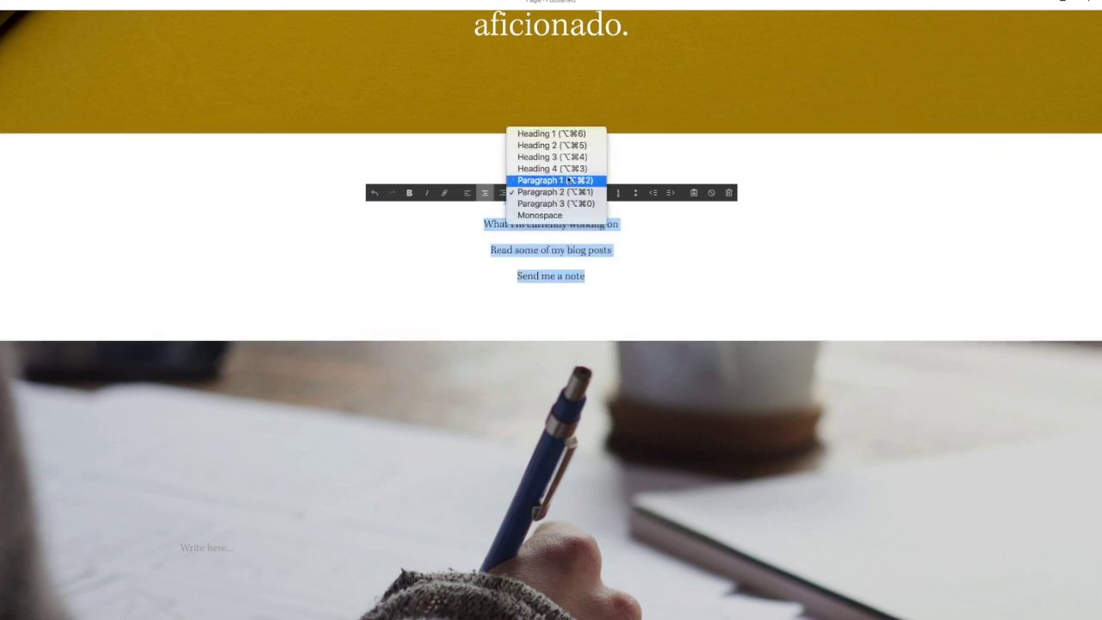
pyautogui.click(569, 145)
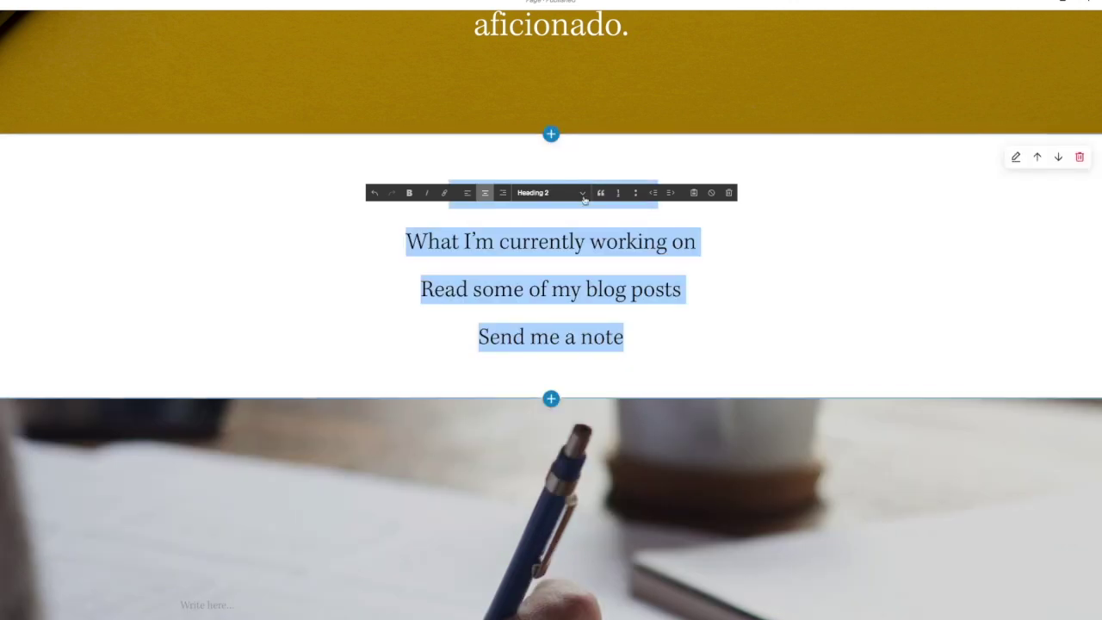
pyautogui.click(647, 238)
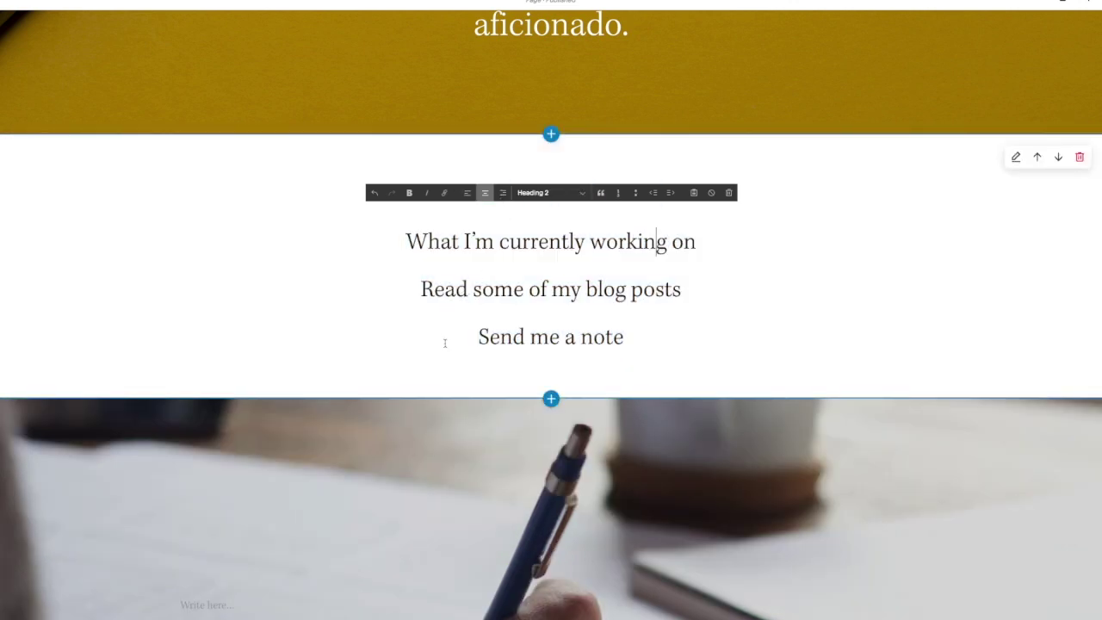
# Try to link the "Send me a note" line to the Contact Me page
pyautogui.moveTo(471, 351); pyautogui.dragTo(632, 341)
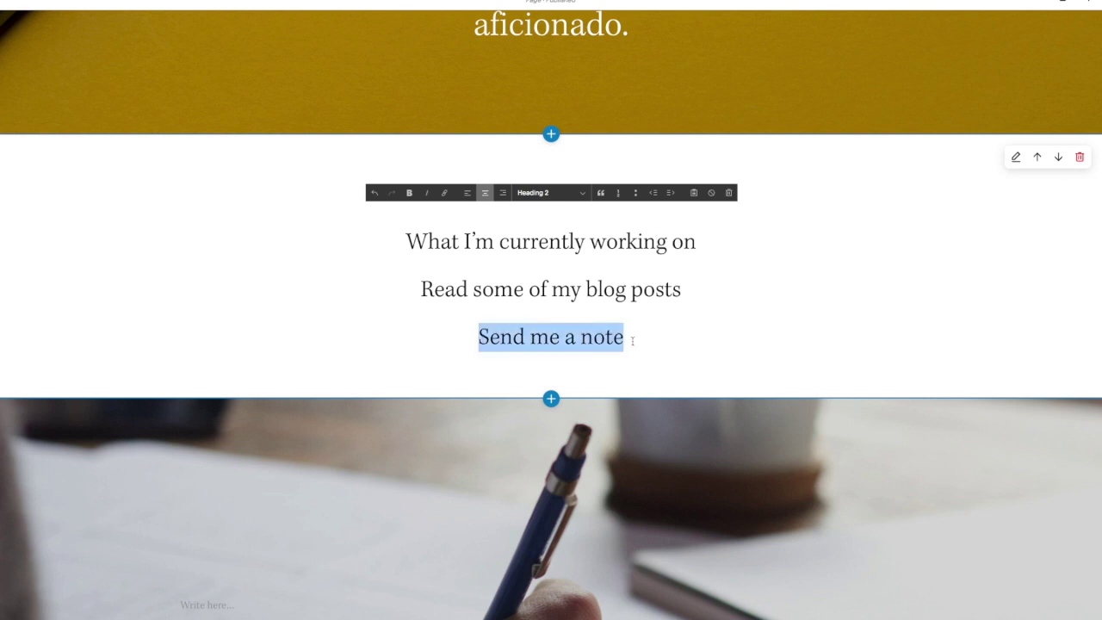
pyautogui.click(444, 194)
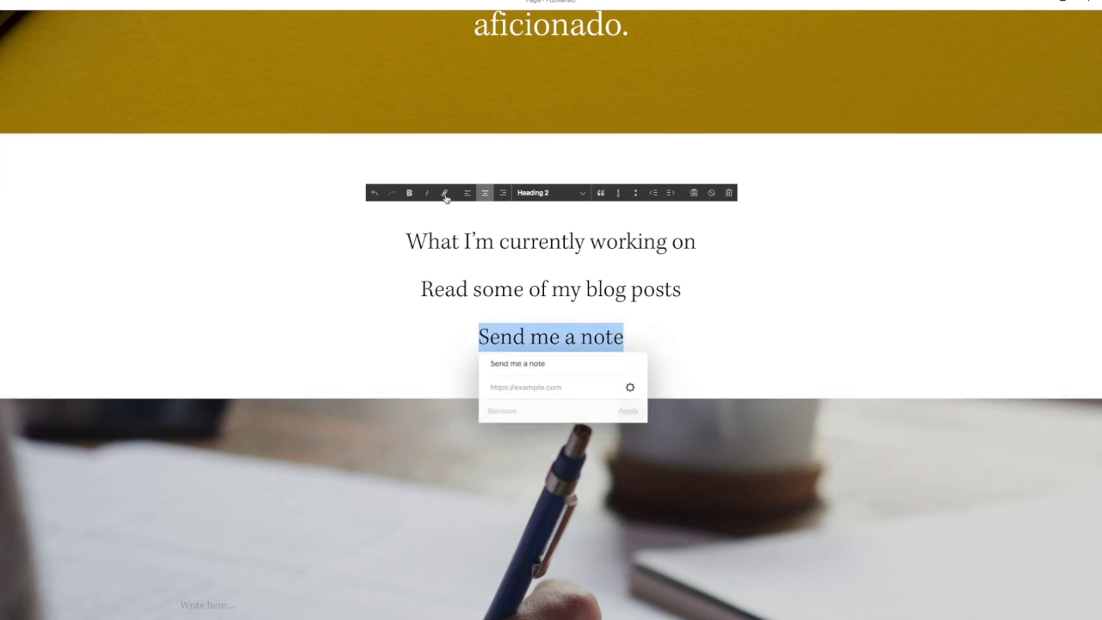
pyautogui.click(631, 387)
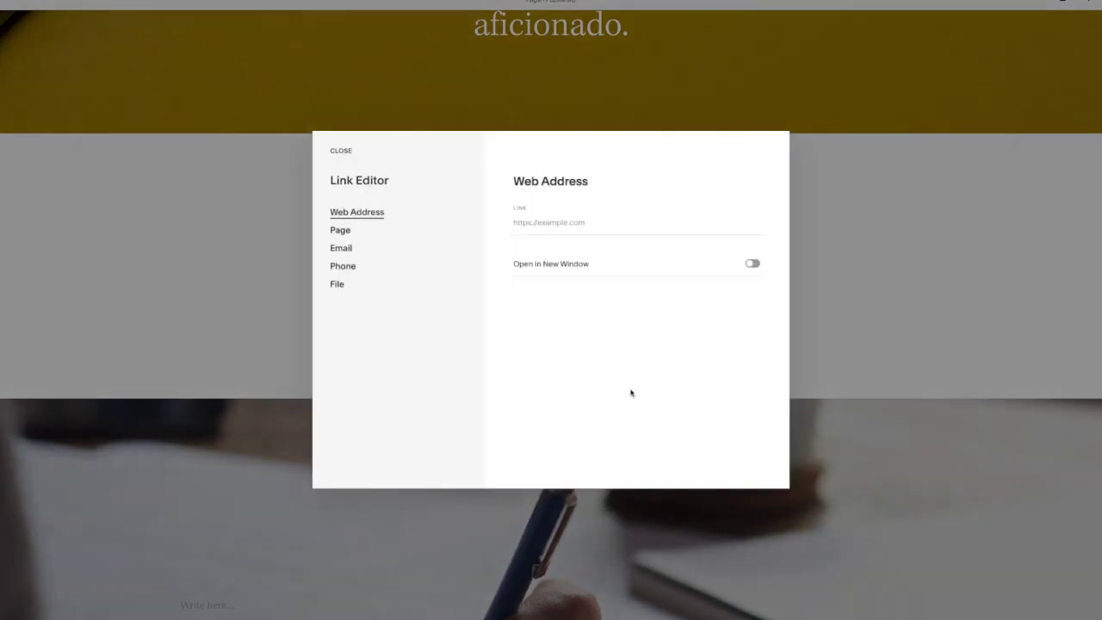
pyautogui.click(342, 234)
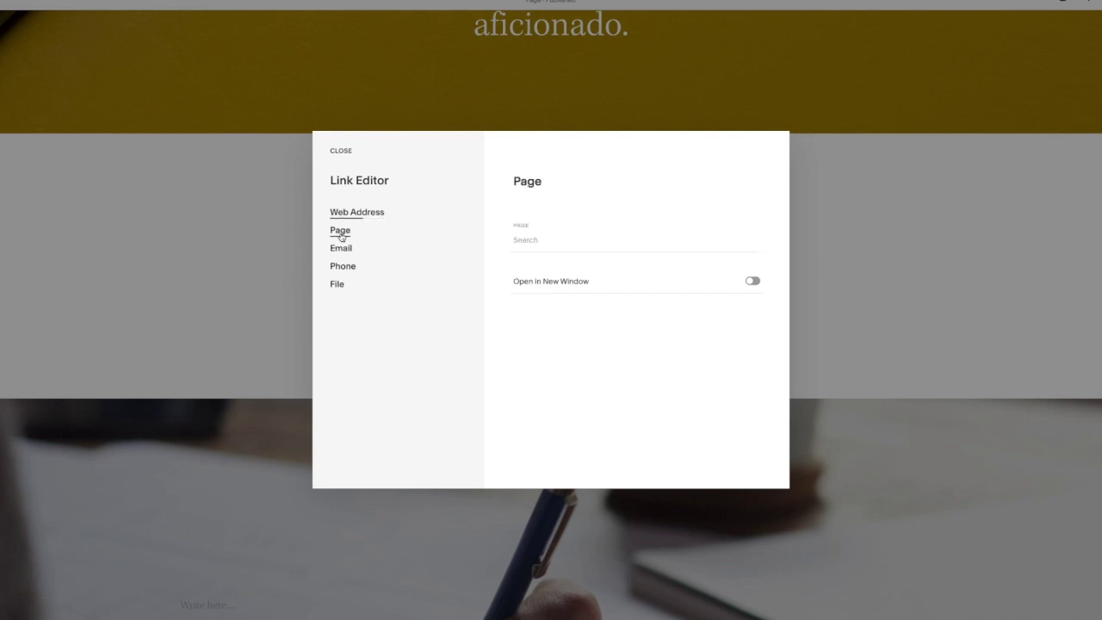
pyautogui.click(540, 241)
pyautogui.click(568, 360)
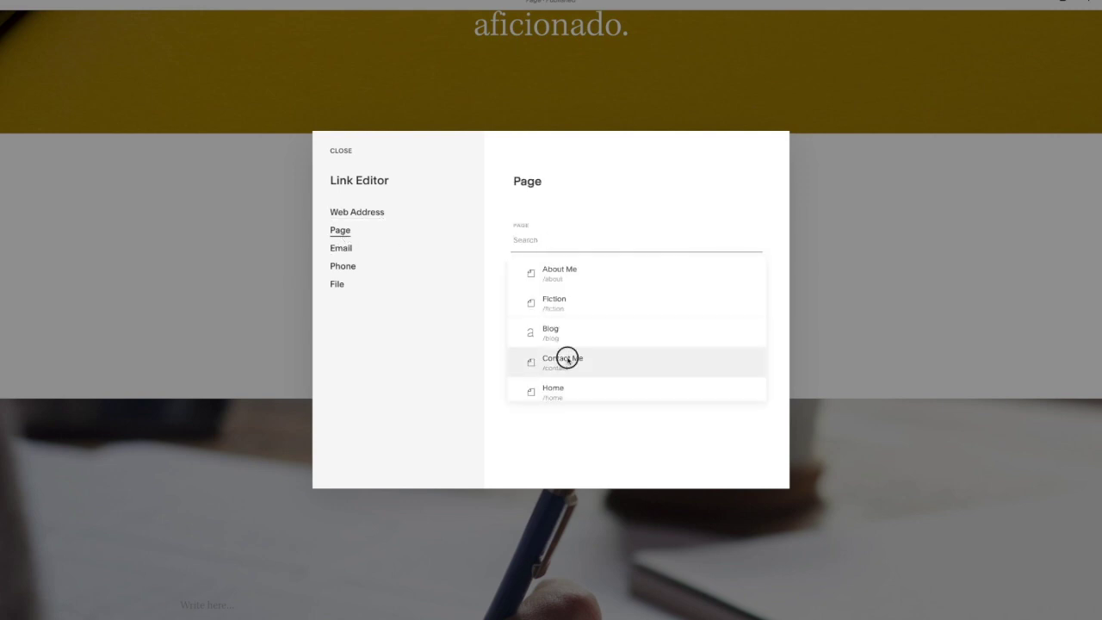
pyautogui.click(338, 152)
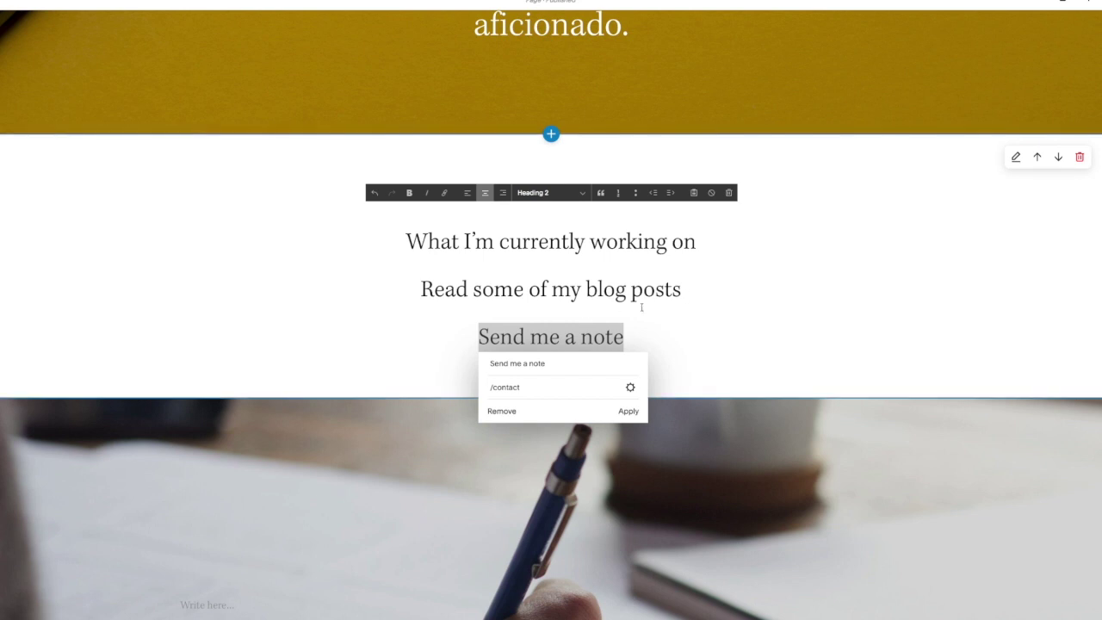
pyautogui.click(683, 289)
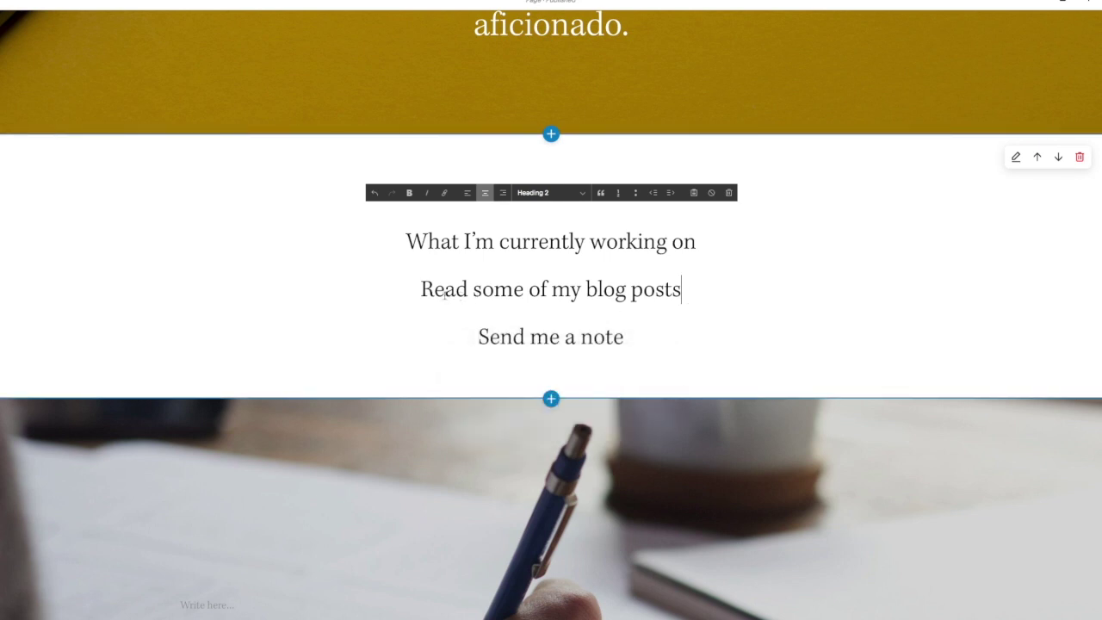
# Link the "Send me a note" line on the Home page to the site's /contact page
pyautogui.moveTo(478, 338); pyautogui.dragTo(623, 338)
pyautogui.click(445, 193)
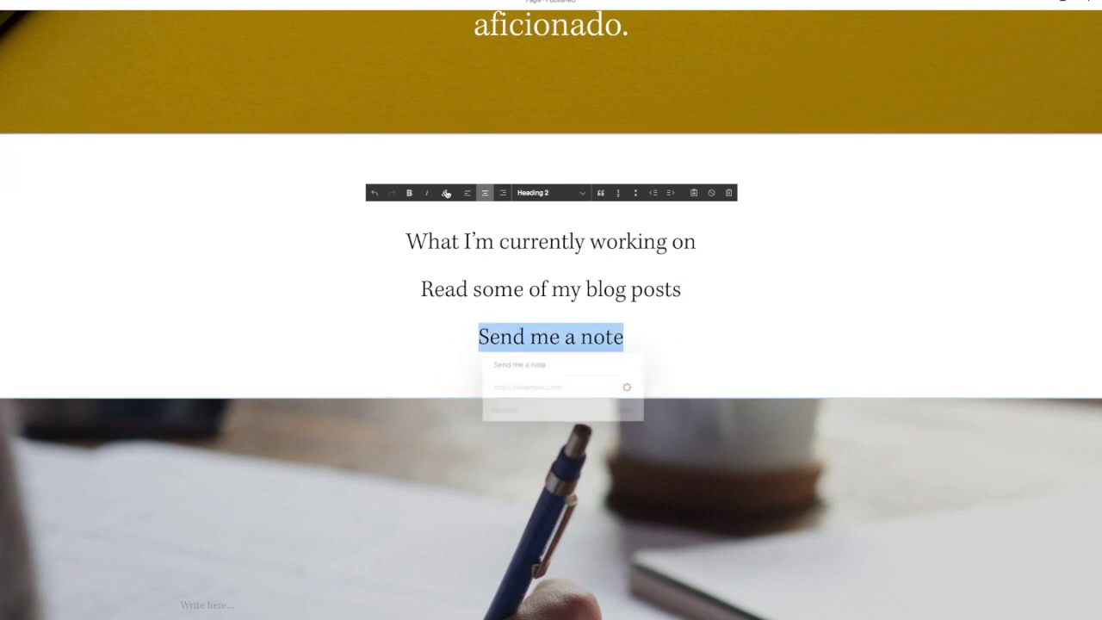
pyautogui.click(579, 387)
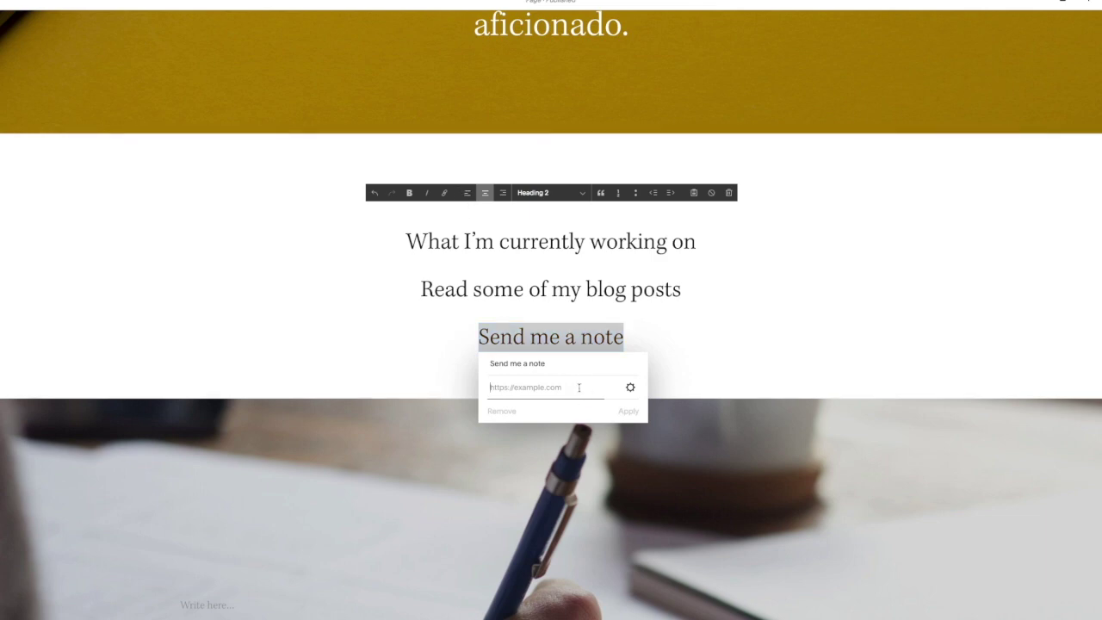
pyautogui.click(631, 389)
pyautogui.click(341, 231)
pyautogui.click(567, 360)
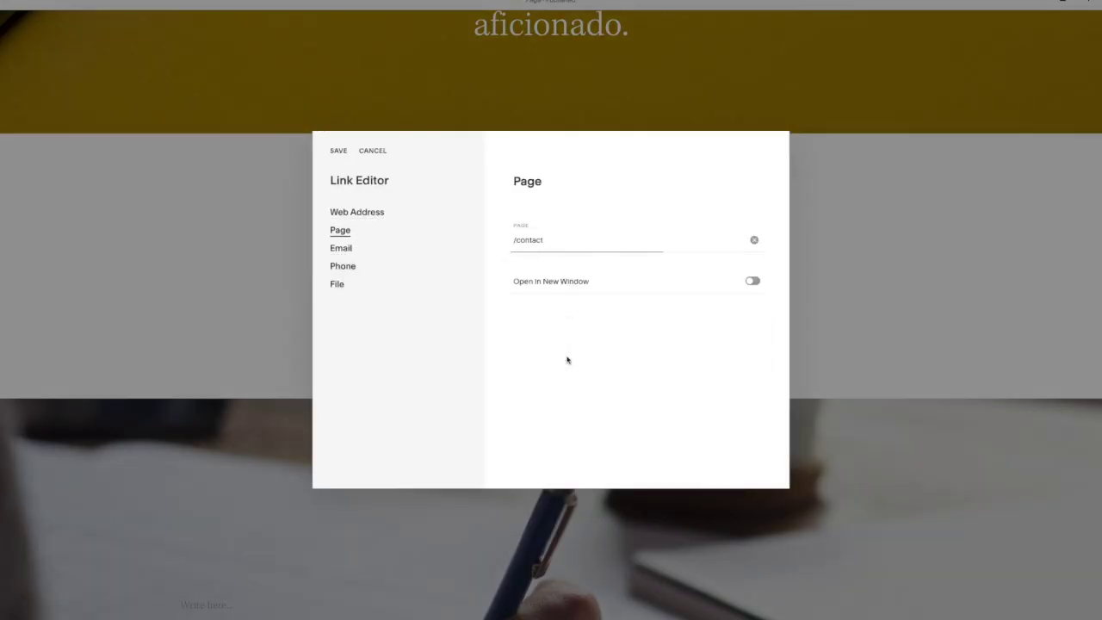
pyautogui.click(338, 152)
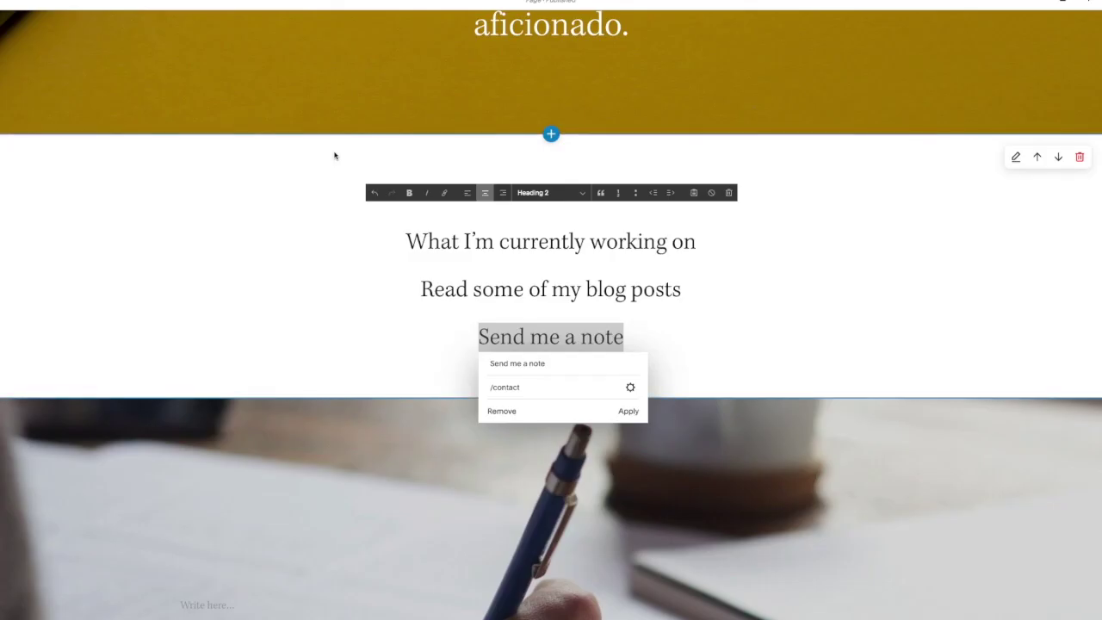
# Link the "Learn more about me" line to the site's /about page and finish editing the Home page
pyautogui.click(445, 165)
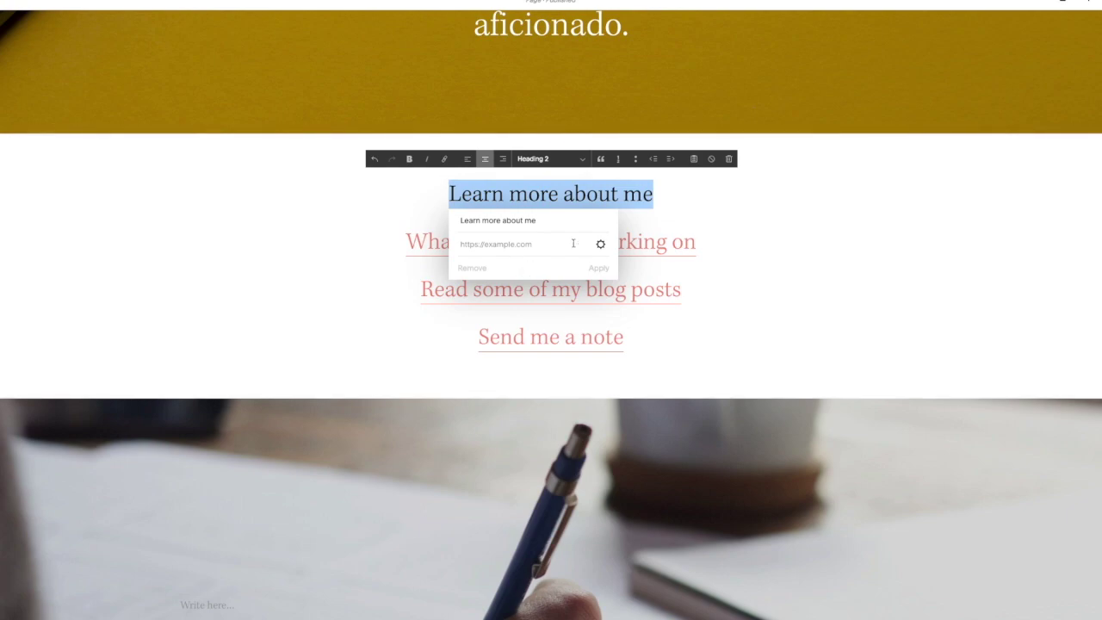
pyautogui.click(601, 243)
pyautogui.click(340, 230)
pyautogui.click(530, 229)
pyautogui.click(534, 272)
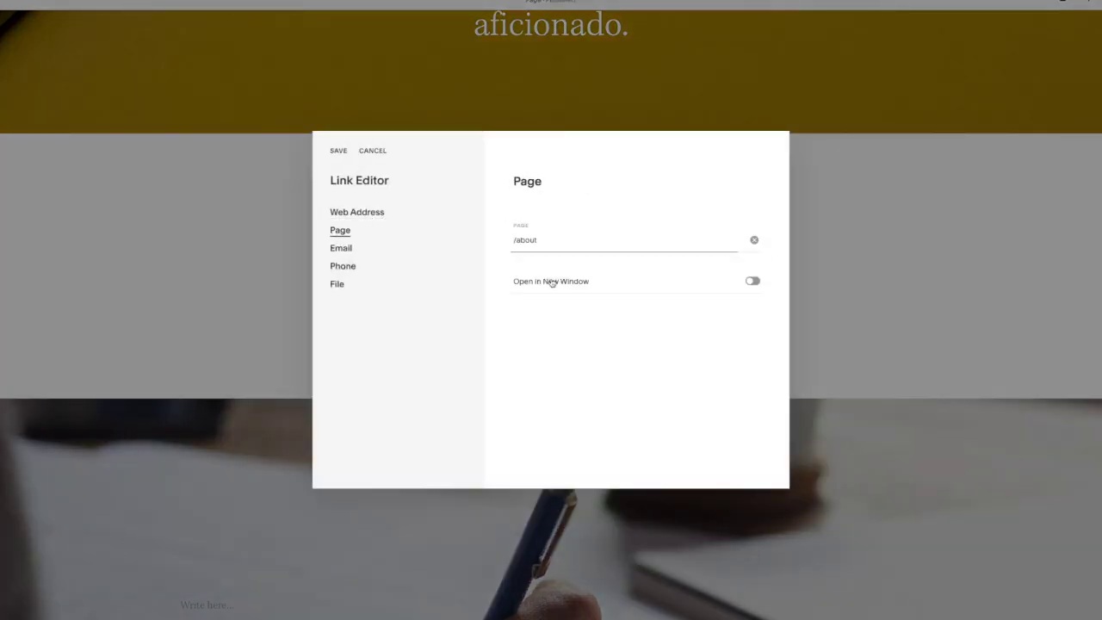
pyautogui.click(339, 151)
pyautogui.click(356, 170)
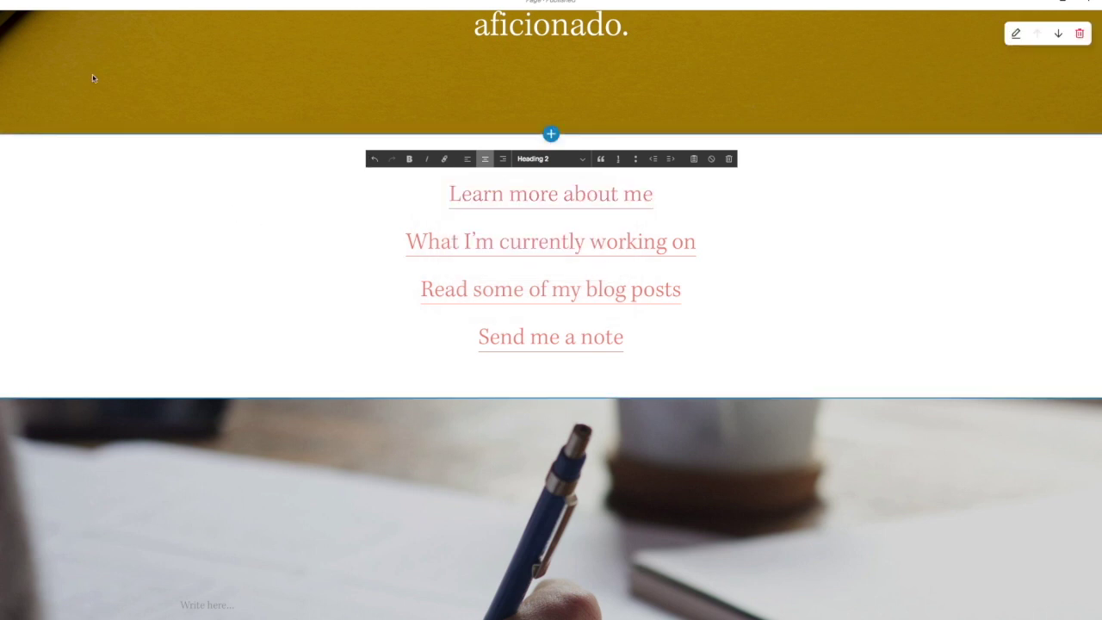
pyautogui.click(35, 19)
pyautogui.scroll(5, 353, 279)
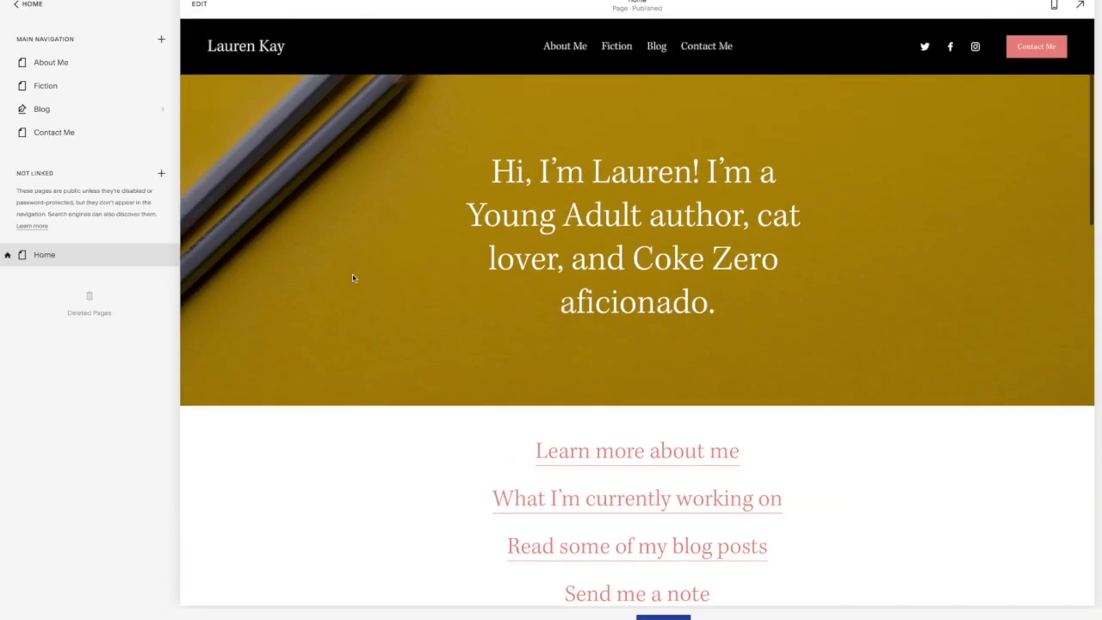
# Preview the Home page in mobile view, open About Me through the mobile navigation, and return to desktop view
pyautogui.click(1057, 4)
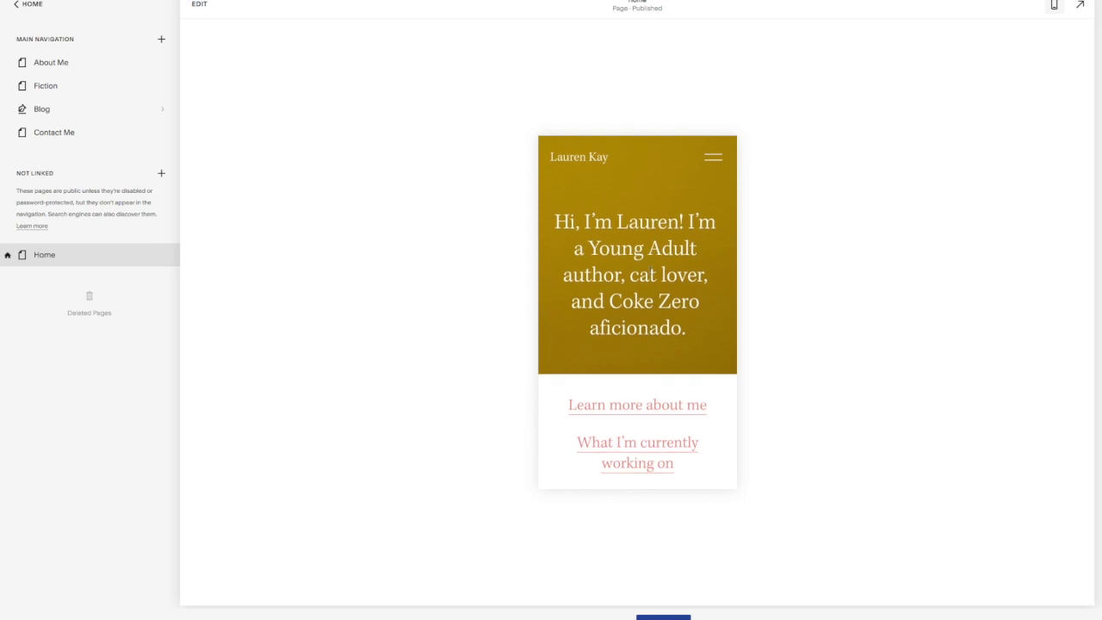
pyautogui.scroll(-10, 652, 272)
pyautogui.scroll(-5, 648, 274)
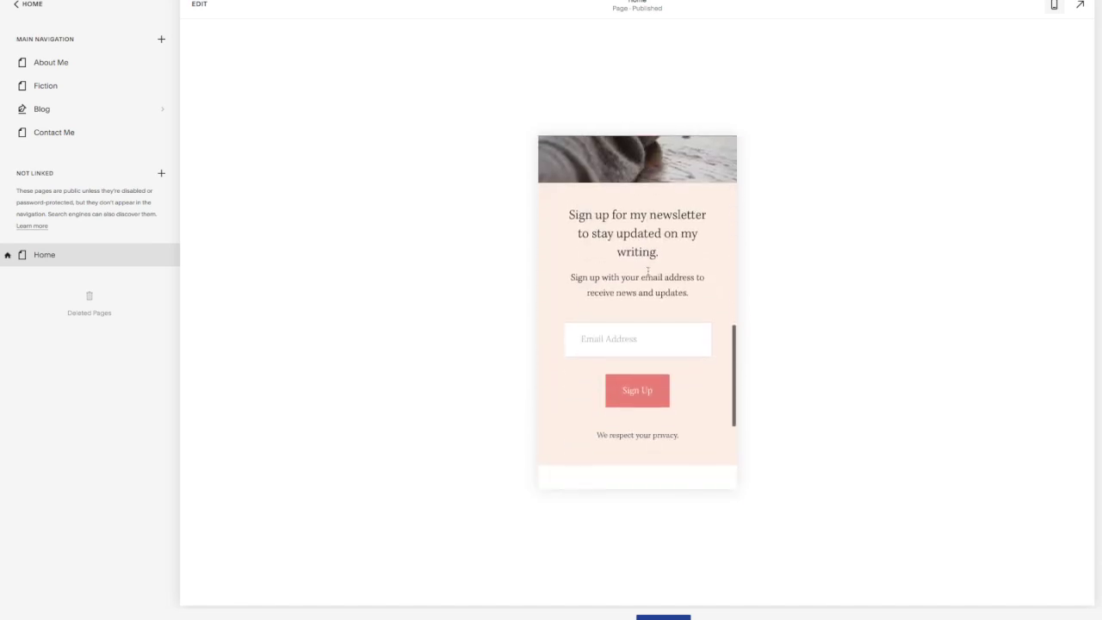
pyautogui.scroll(15, 713, 160)
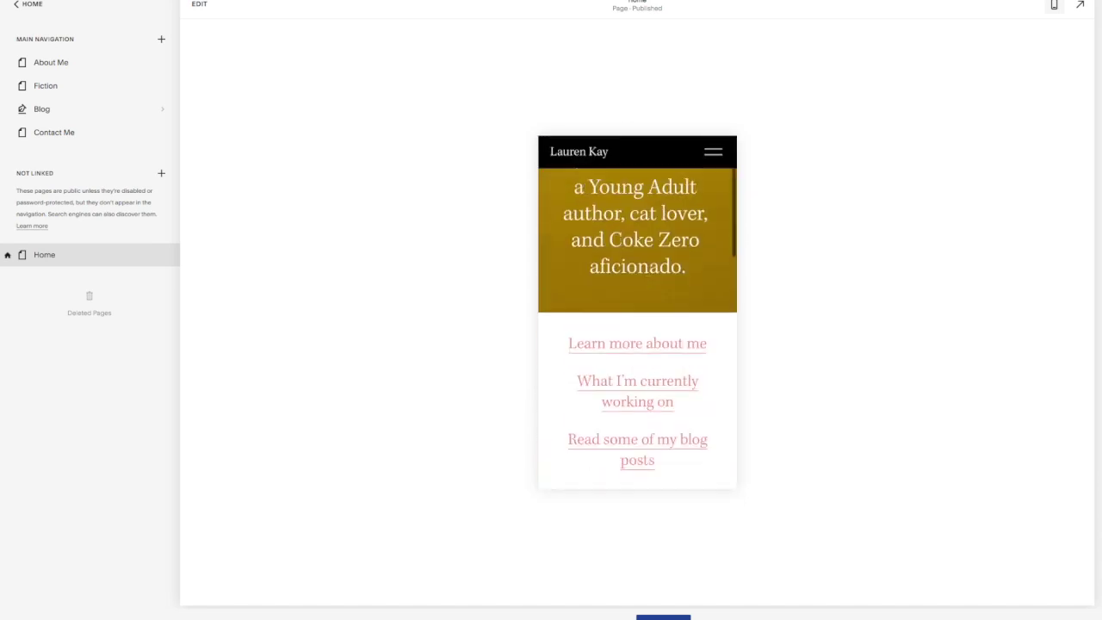
pyautogui.click(712, 160)
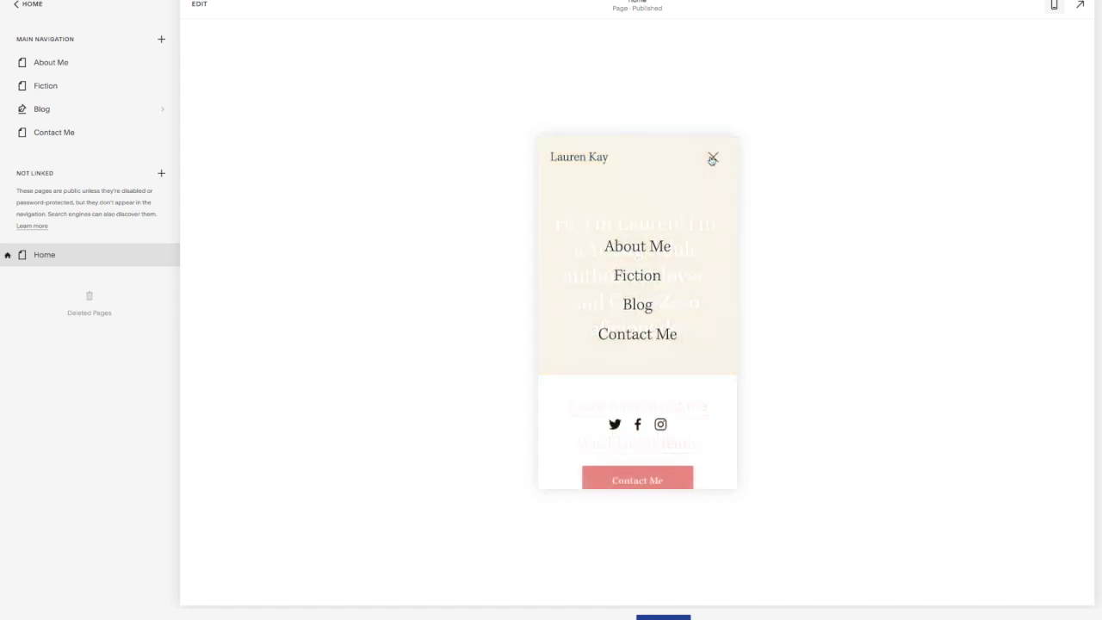
pyautogui.click(650, 243)
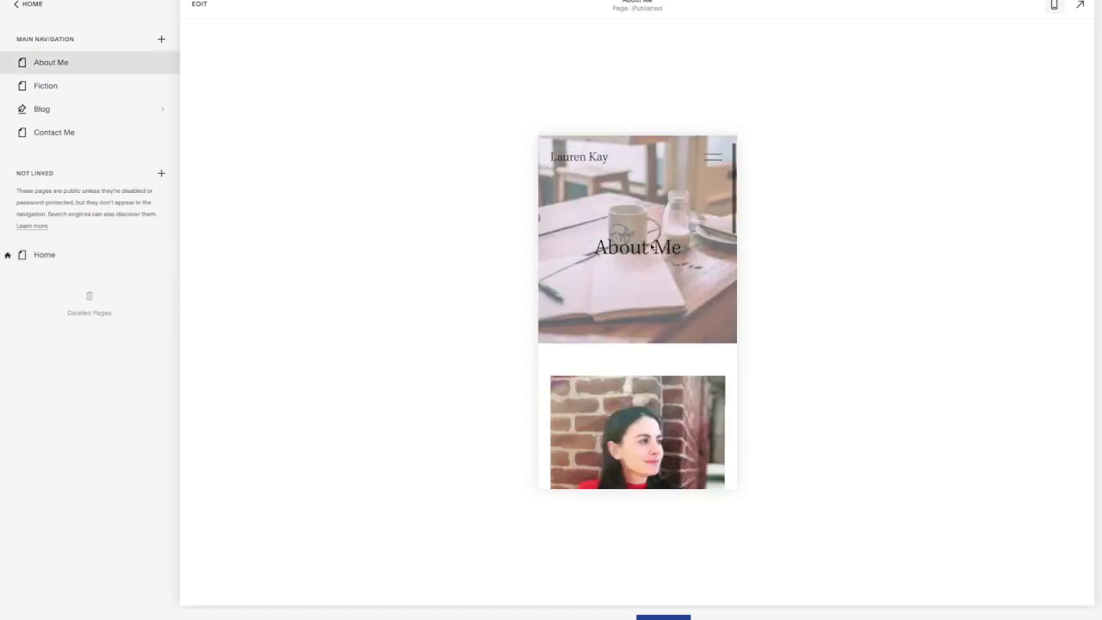
pyautogui.click(1055, 7)
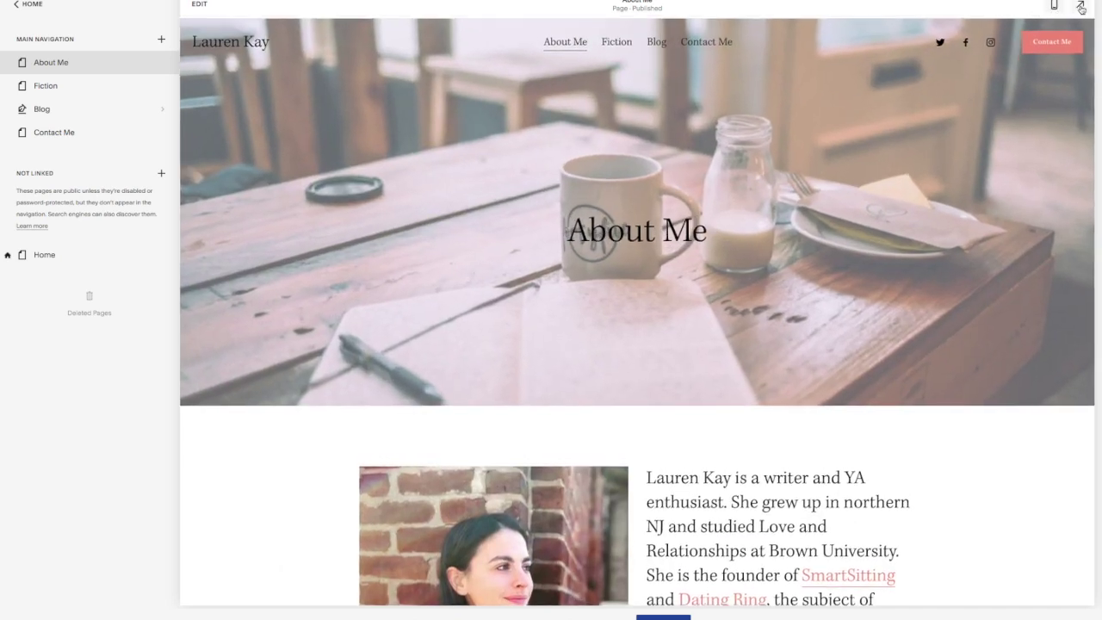
# Preview the site at full width and look through the Home page down to its footer
pyautogui.click(1081, 7)
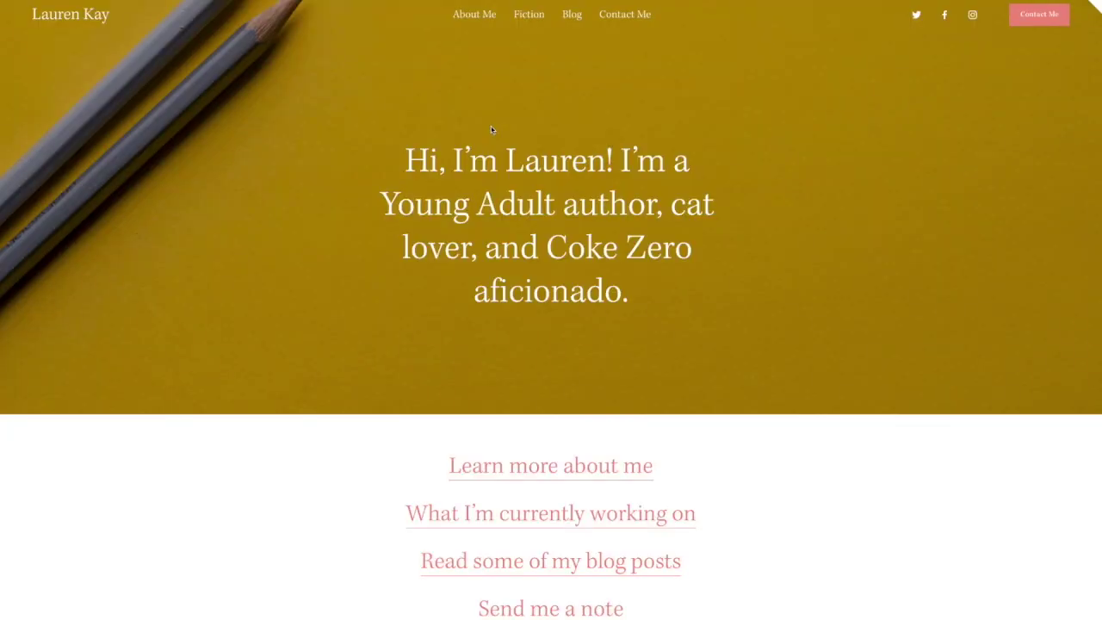
pyautogui.scroll(-10, 492, 134)
pyautogui.scroll(-5, 490, 126)
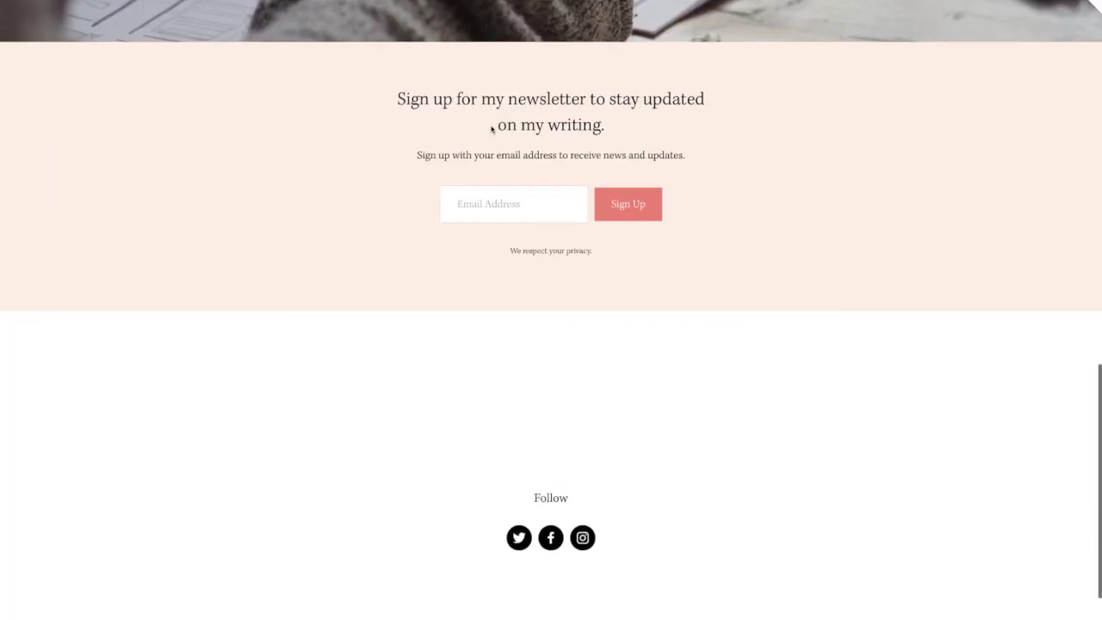
pyautogui.scroll(15, 534, 246)
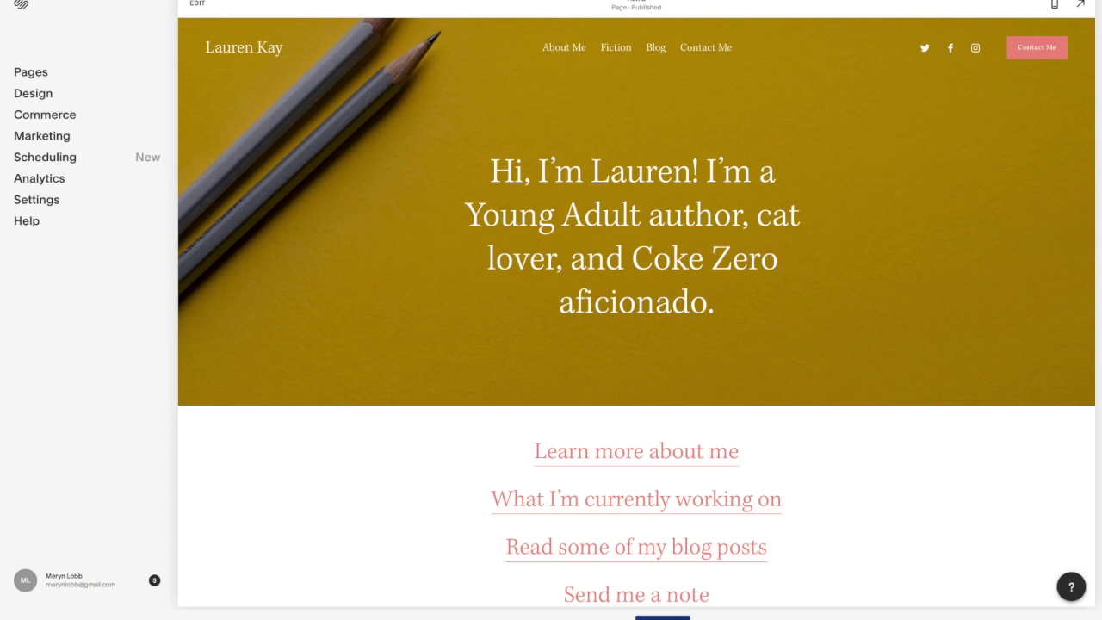
# Compare the monthly and annual plan prices and choose the Personal plan with annual payment
pyautogui.click(654, 618)
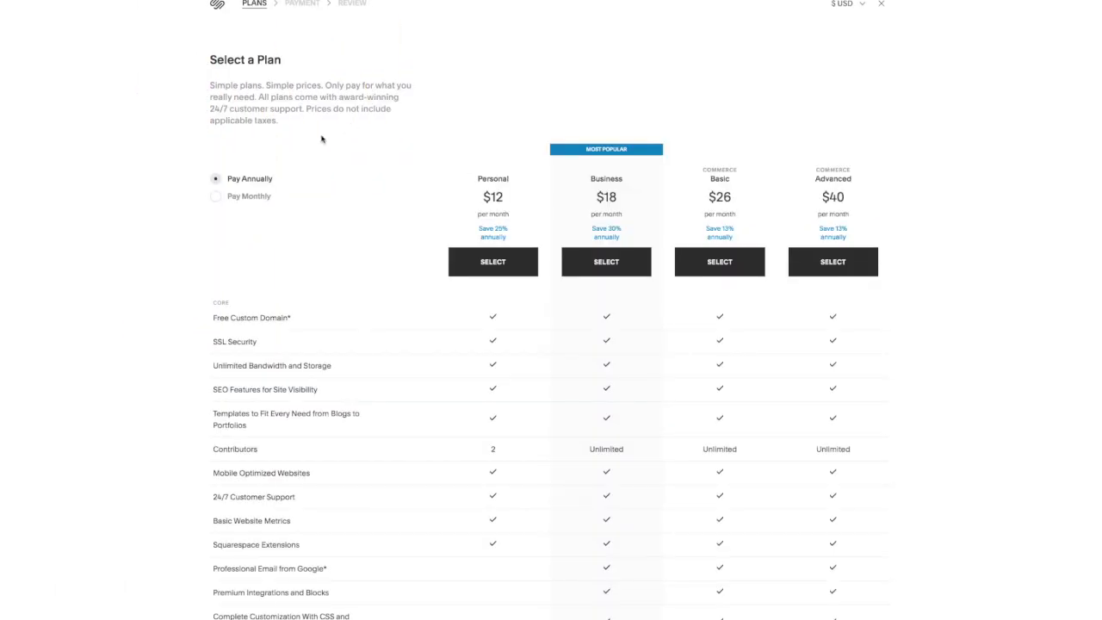
pyautogui.click(216, 199)
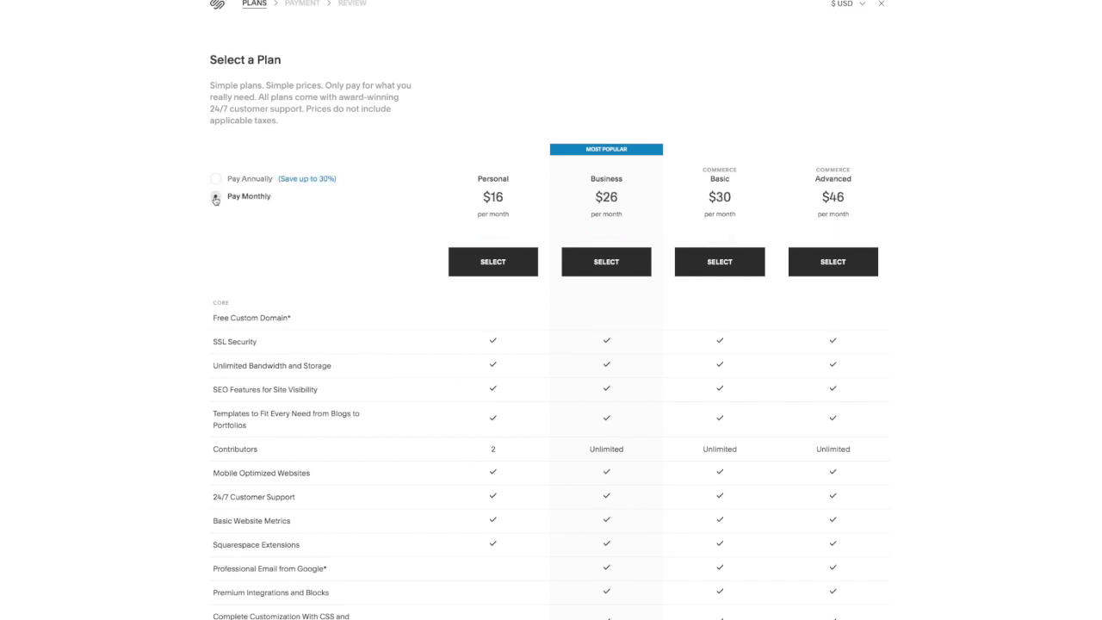
pyautogui.click(216, 179)
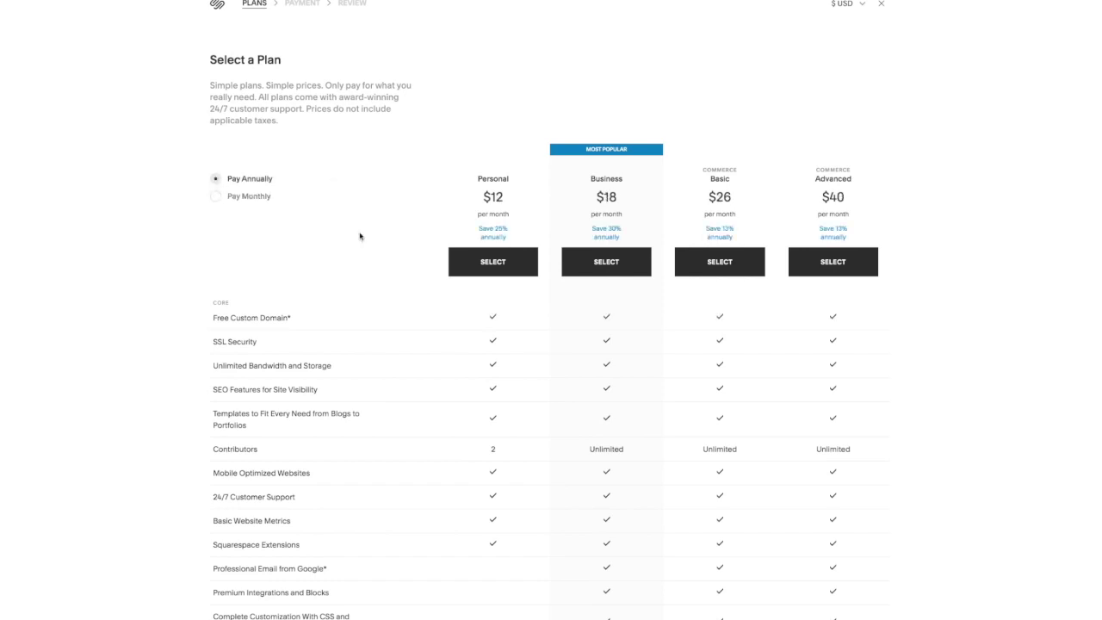
pyautogui.click(500, 267)
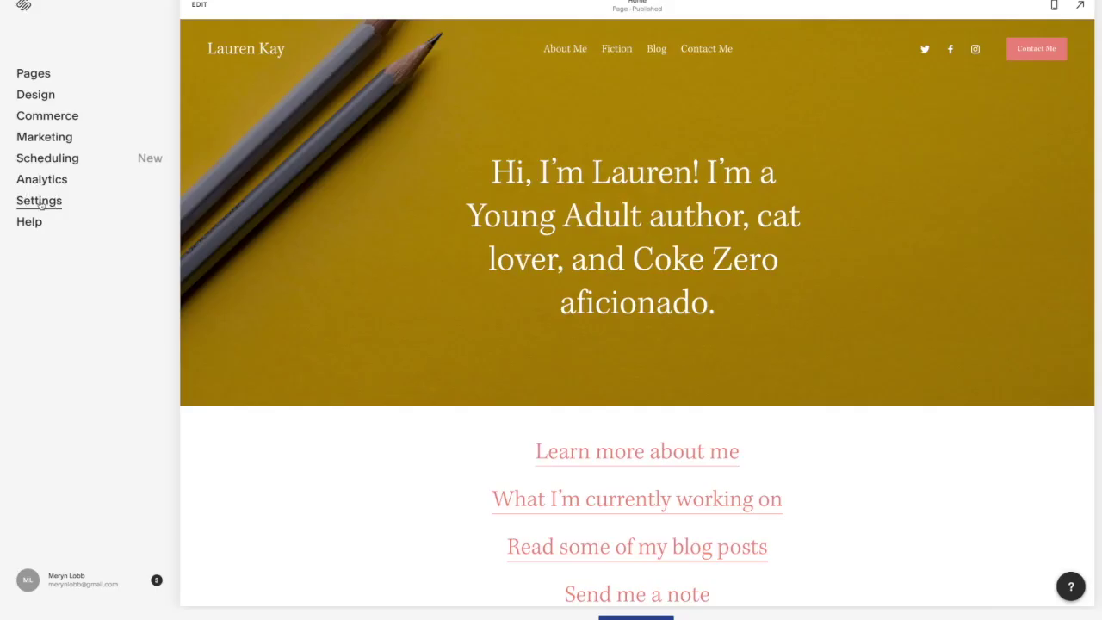
# Search for the new domain laurenkaywrites.com in the site's domain settings and select it
pyautogui.click(41, 204)
pyautogui.click(40, 219)
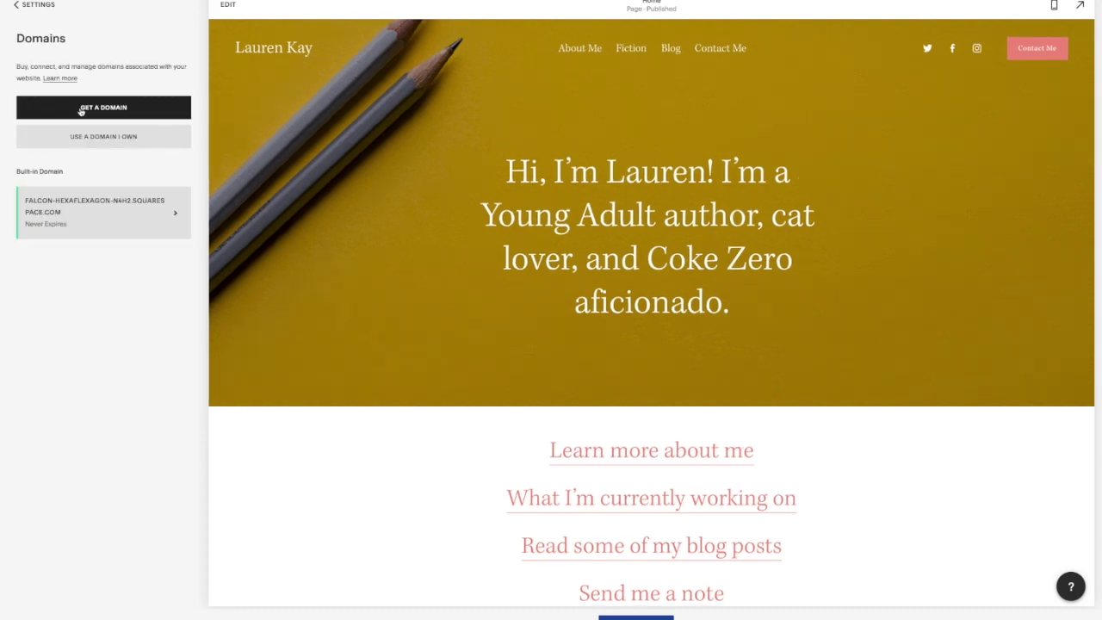
pyautogui.click(81, 110)
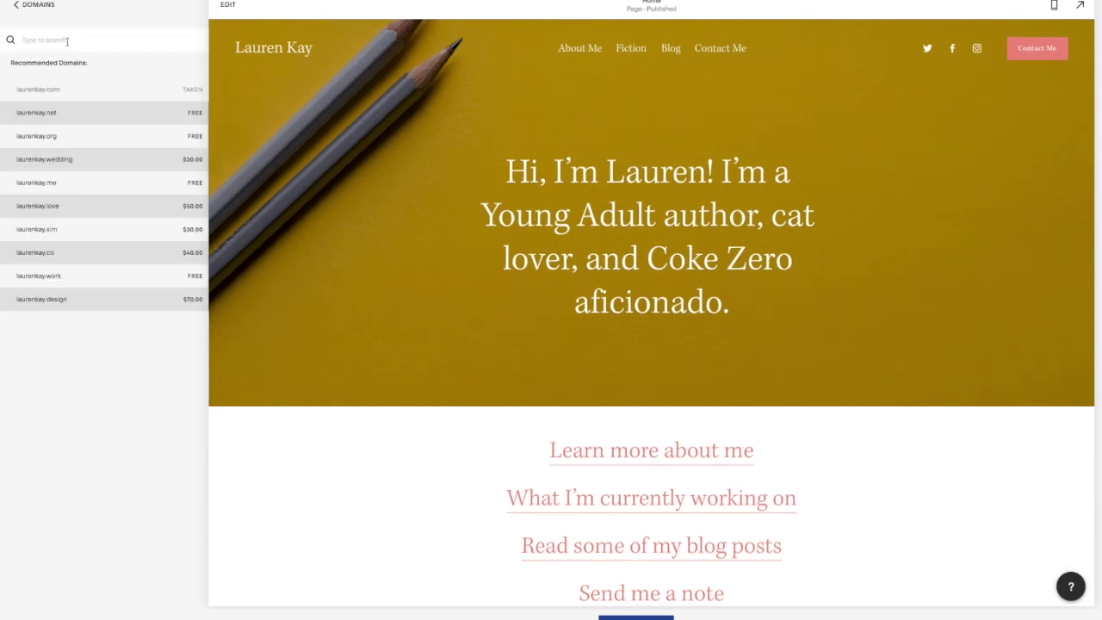
pyautogui.write('laurenkaywrites.com')
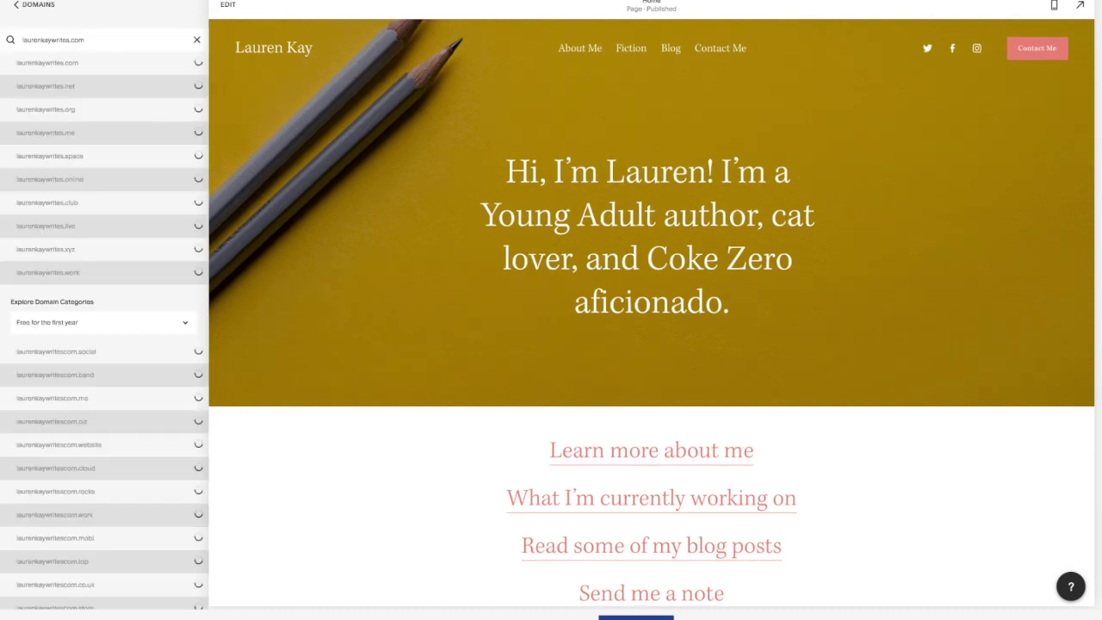
pyautogui.click(103, 62)
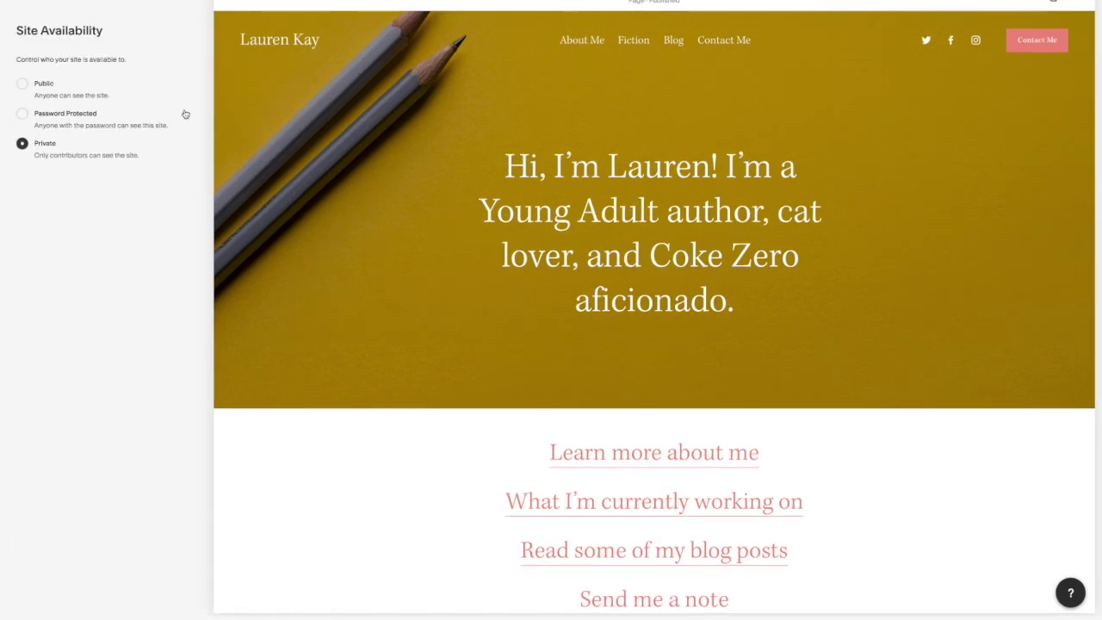
# Set the site availability to Public
pyautogui.click(80, 92)
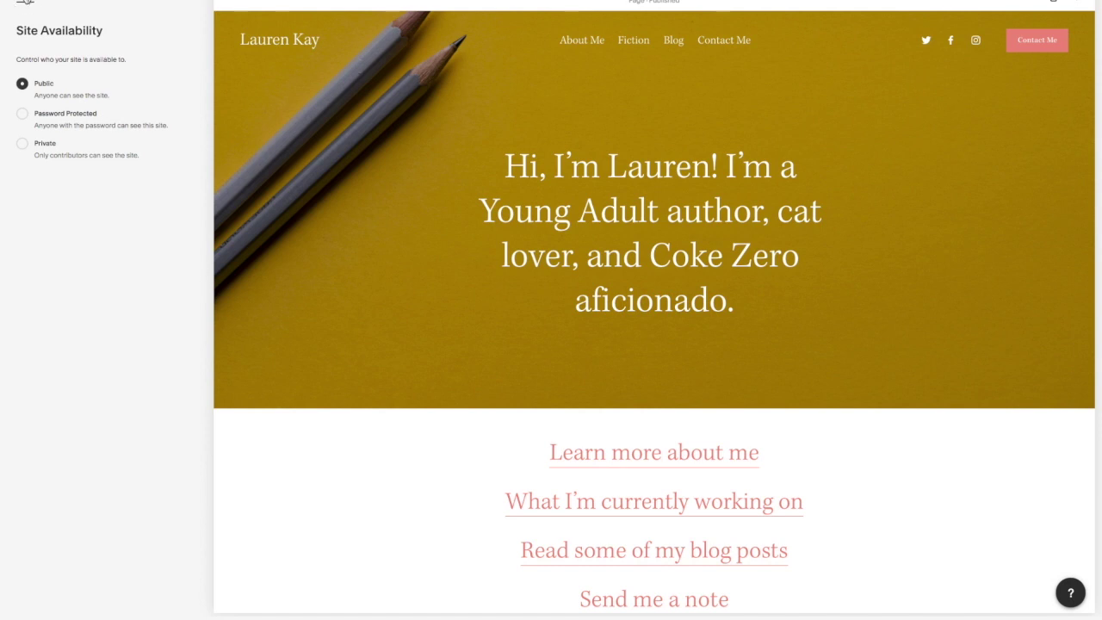